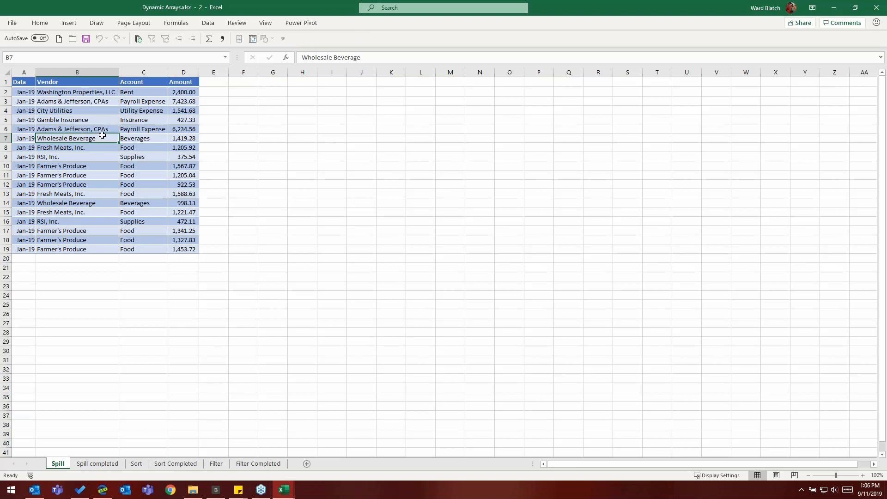
# Step: Format the range A1:D19 as a table with headers, using the Orange, Table Style Medium 3
pyautogui.click(42, 25)
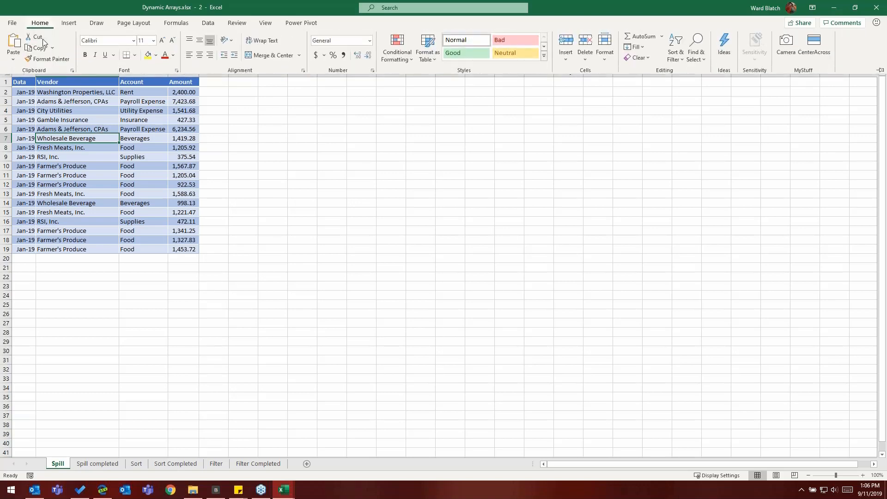
pyautogui.click(424, 58)
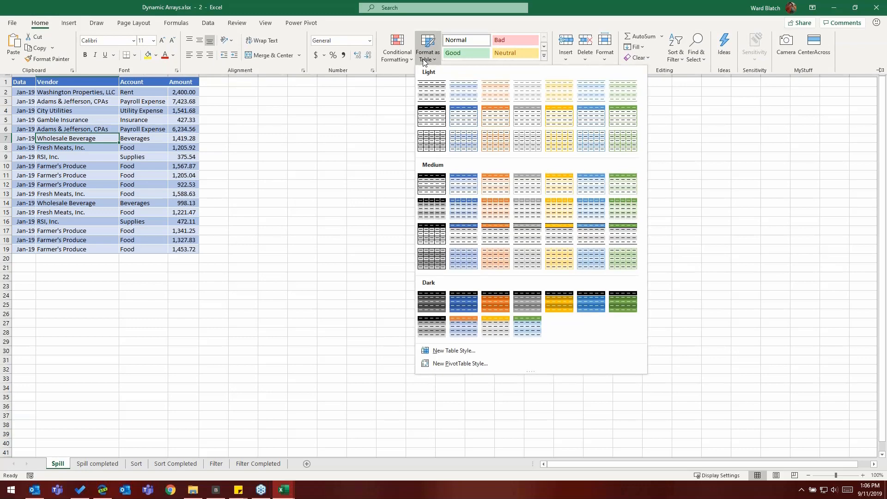
pyautogui.click(489, 185)
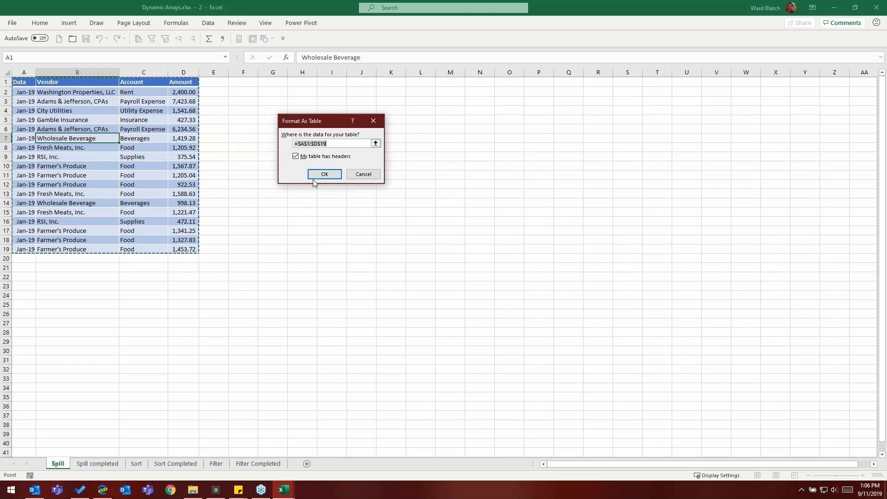
pyautogui.click(325, 174)
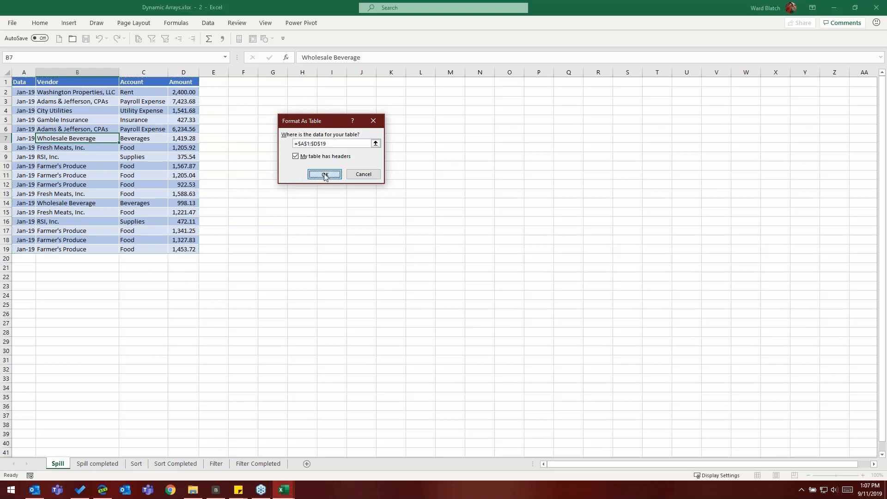
# Step: Apply the Orange, Table Style Medium 3 with the existing formatting cleared, and rename the table dataspill
pyautogui.click(110, 158)
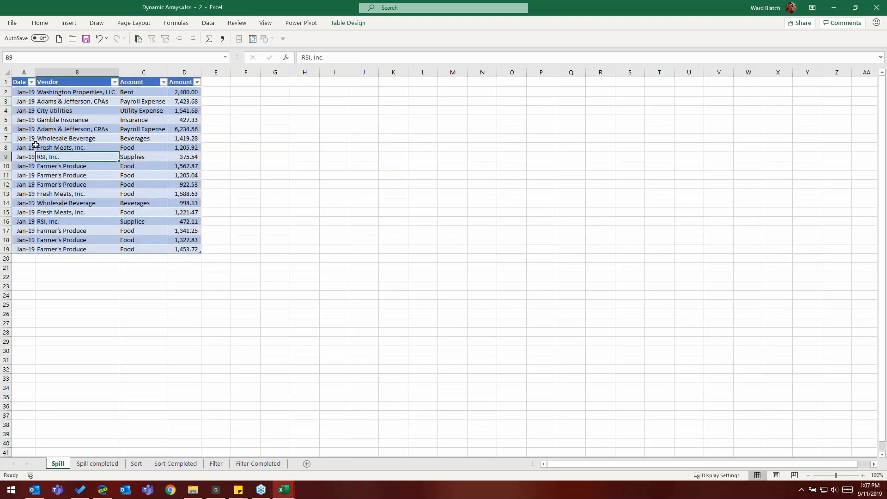
pyautogui.click(346, 24)
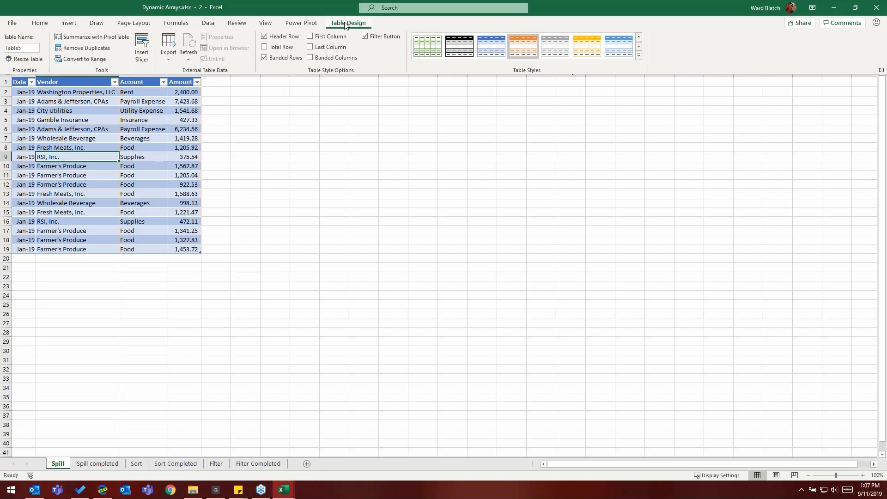
pyautogui.click(526, 51)
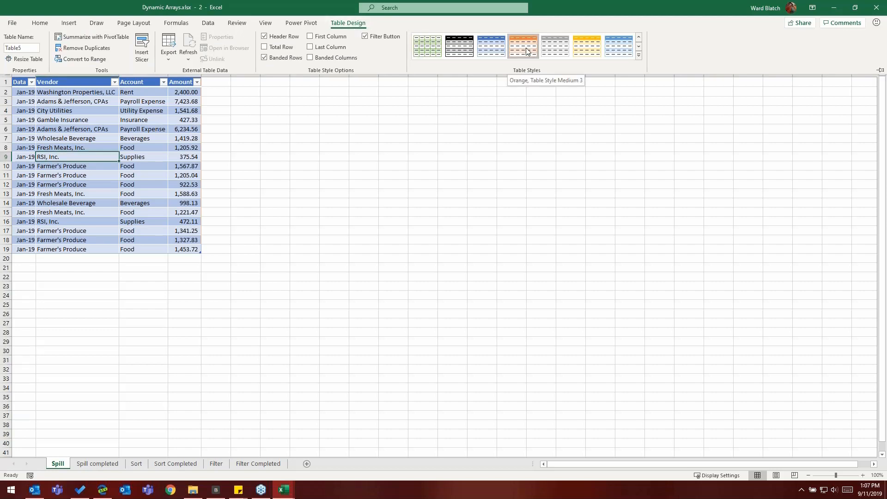
pyautogui.click(527, 51)
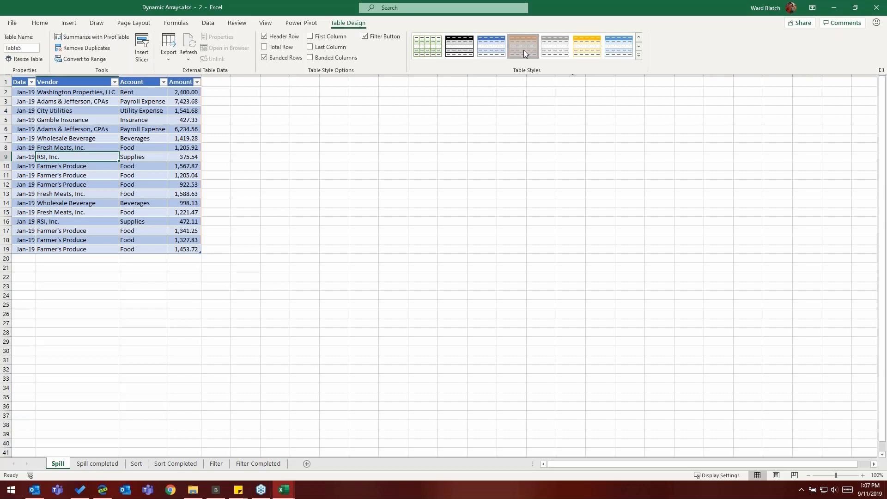
pyautogui.rightClick(524, 51)
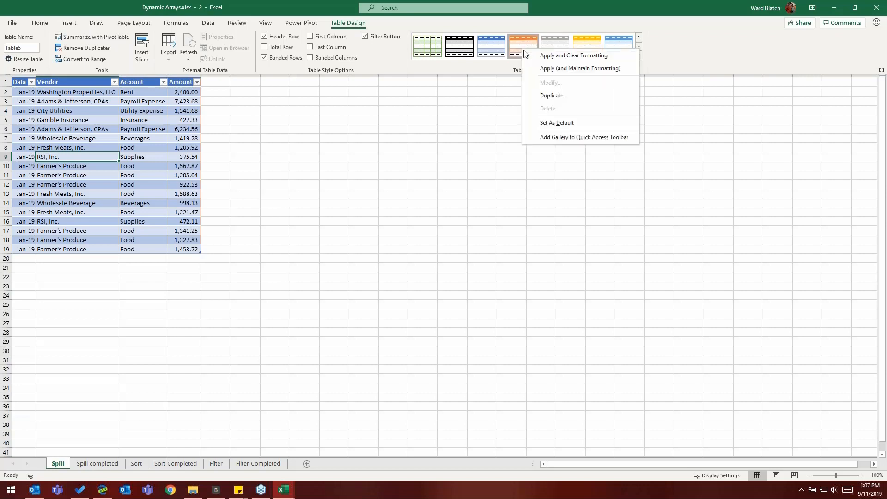
pyautogui.click(552, 54)
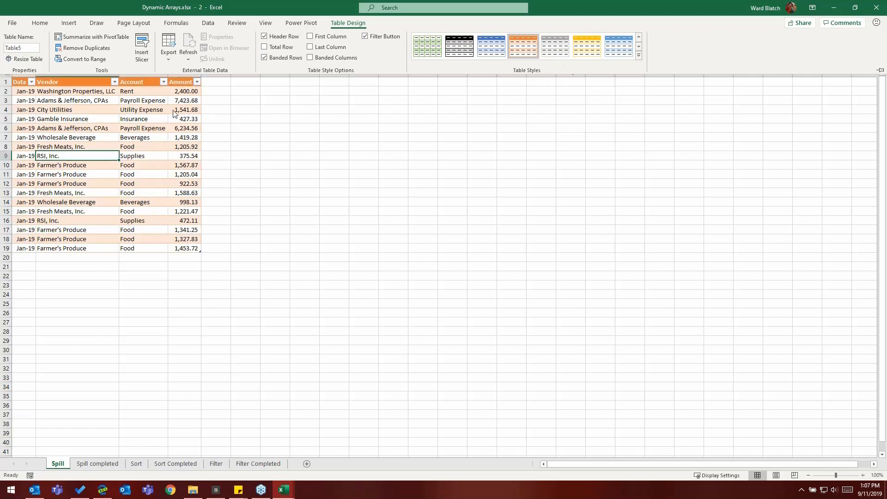
pyautogui.click(32, 50)
pyautogui.write('dataspill')
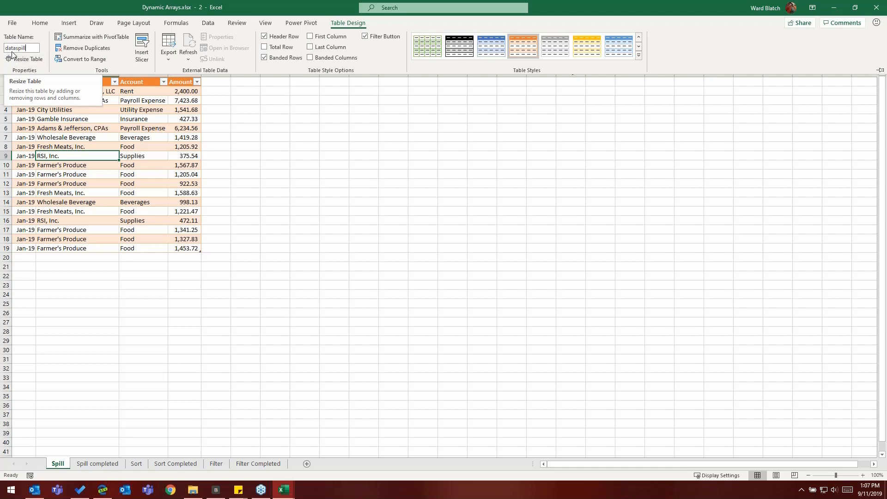
# Step: Enter the formula =dataspill in cell G2 to spill a copy of the table's data
pyautogui.click(280, 96)
pyautogui.click(280, 96)
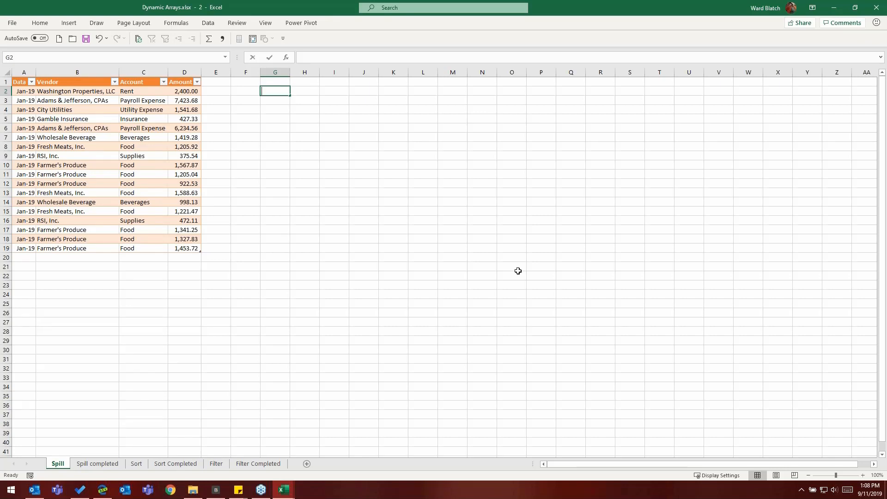
pyautogui.write('=')
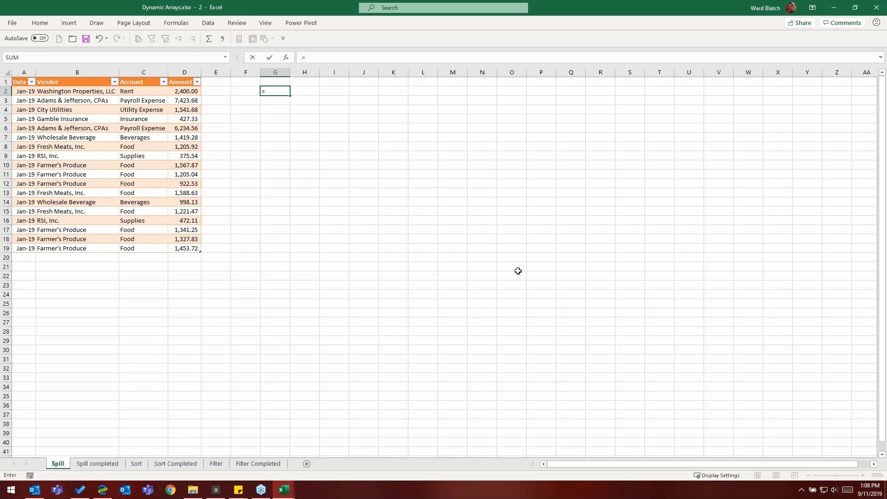
pyautogui.write('data')
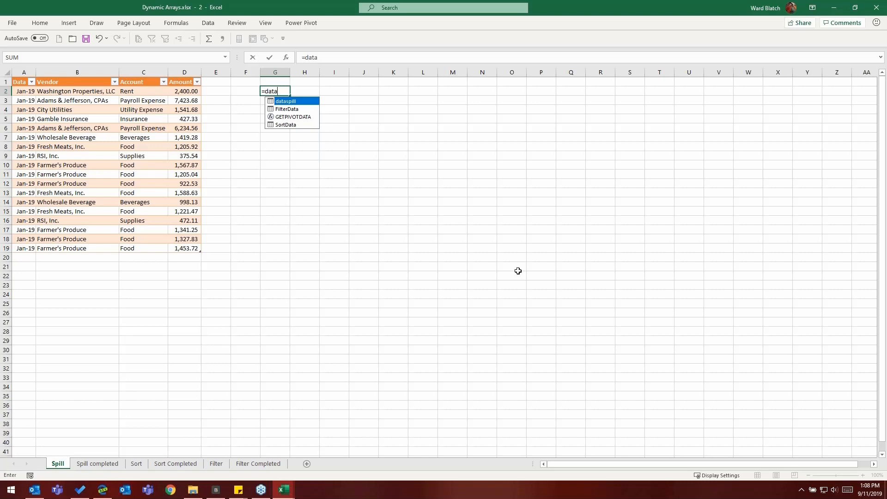
pyautogui.press('Escape')
pyautogui.write('spill')
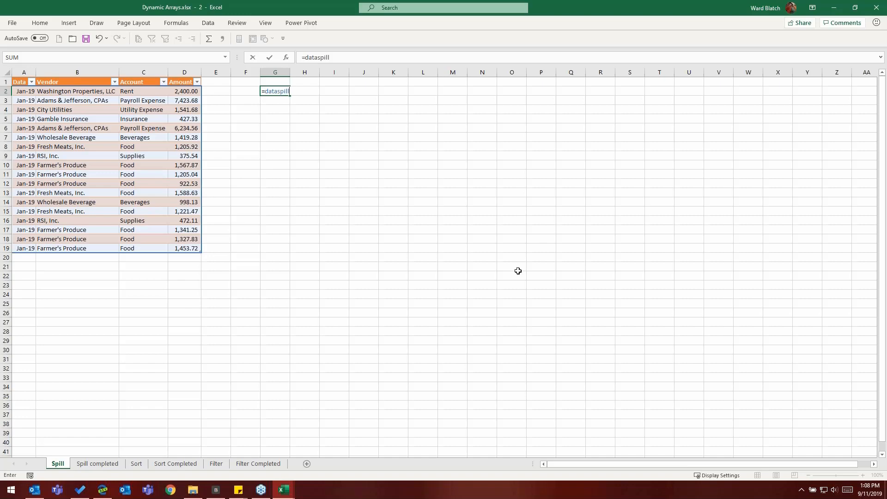
pyautogui.press('Return')
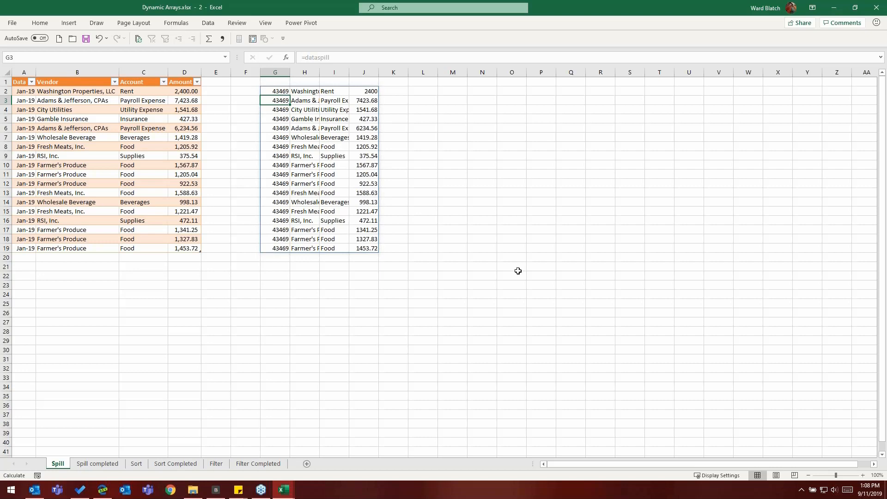
# Step: Fill cells M8 to M10 with the entries a, b and c
pyautogui.click(444, 148)
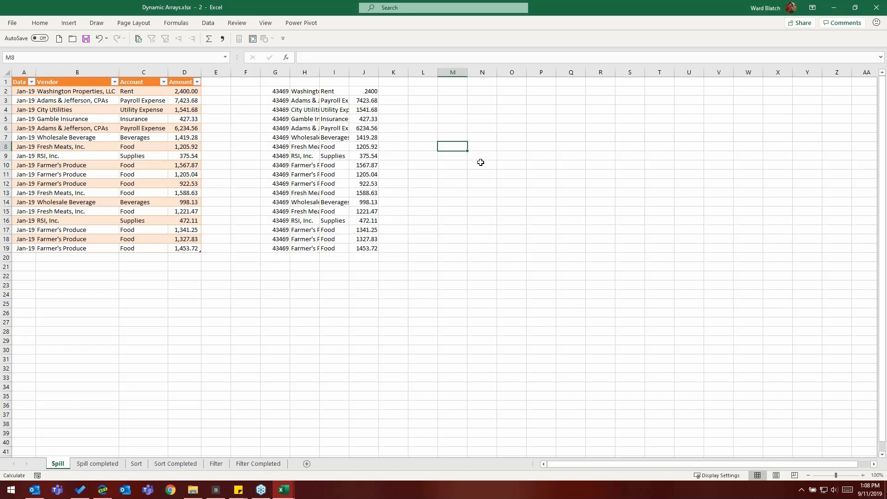
pyautogui.write('a')
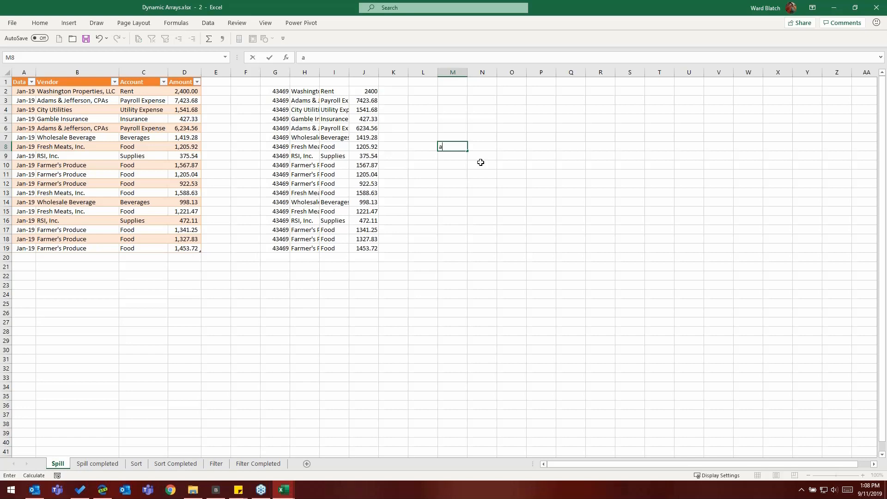
pyautogui.press('Return')
pyautogui.write('b')
pyautogui.press('Return')
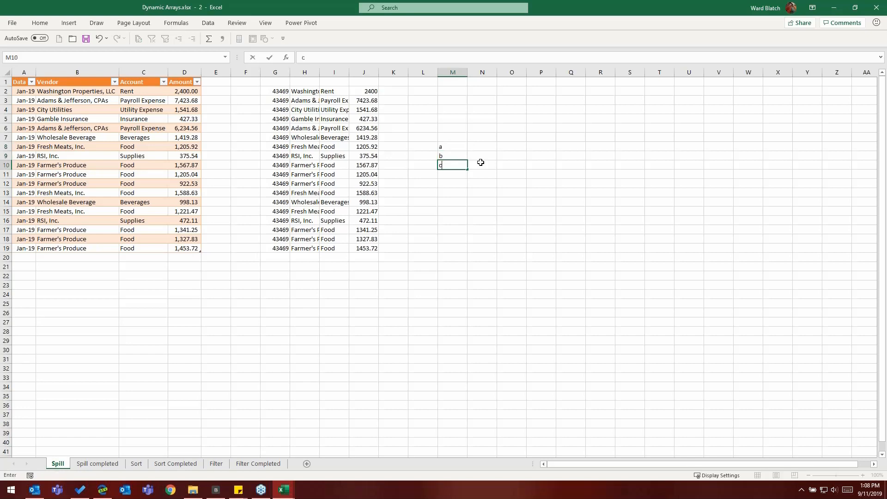
pyautogui.write('c')
pyautogui.press('Return')
# Step: Select cell M2 and enlarge the worksheet view to 120%
pyautogui.press('Up')
pyautogui.press('Up')
pyautogui.press('Up')
pyautogui.press('Up')
pyautogui.press('Up')
pyautogui.press('Up')
pyautogui.press('Up')
pyautogui.press('Up')
pyautogui.press('Up')
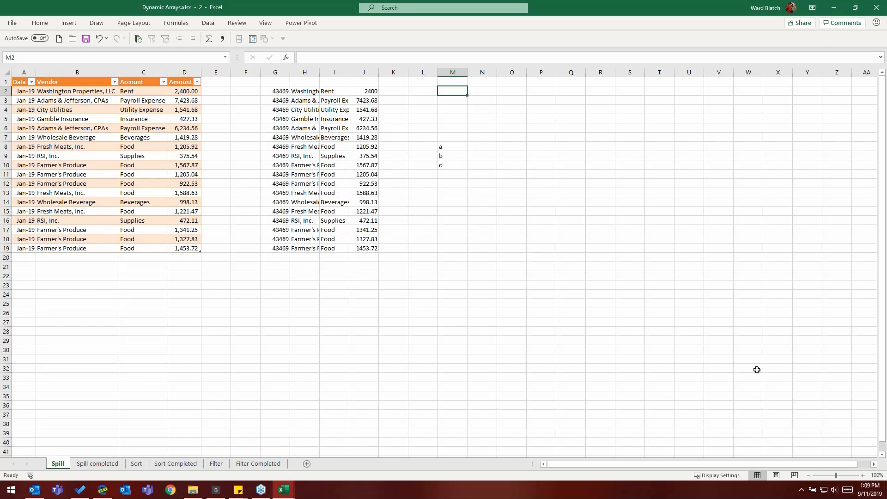
pyautogui.click(862, 475)
pyautogui.click(863, 475)
pyautogui.click(535, 174)
pyautogui.moveTo(535, 185); pyautogui.dragTo(535, 187)
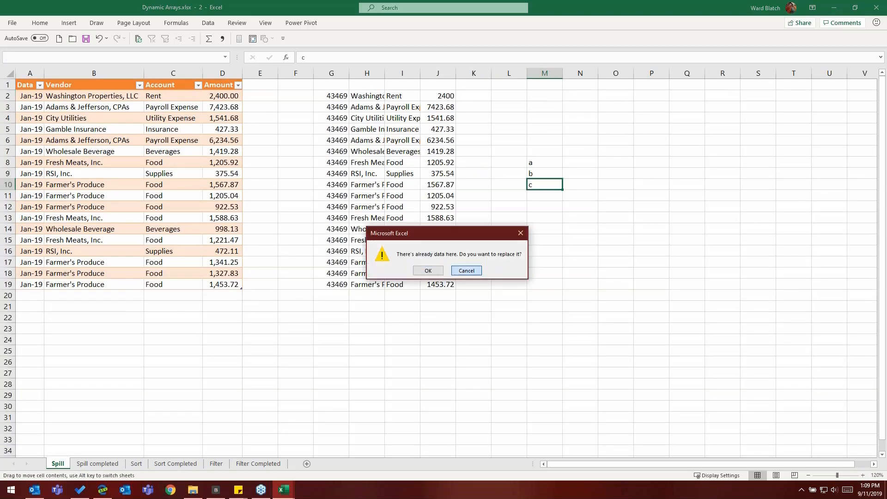
pyautogui.click(466, 271)
# Step: Enter the formula =dataspill in cell M2, above the a, b and c entries
pyautogui.click(541, 95)
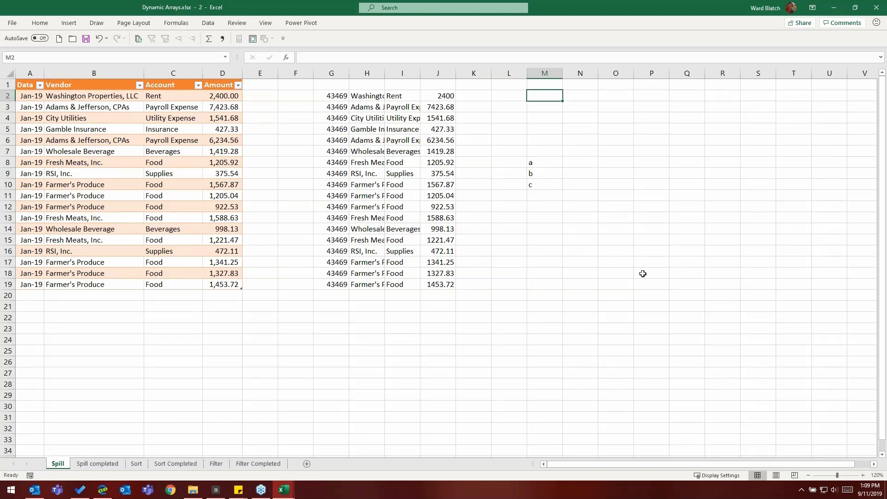
pyautogui.write('=dataspill')
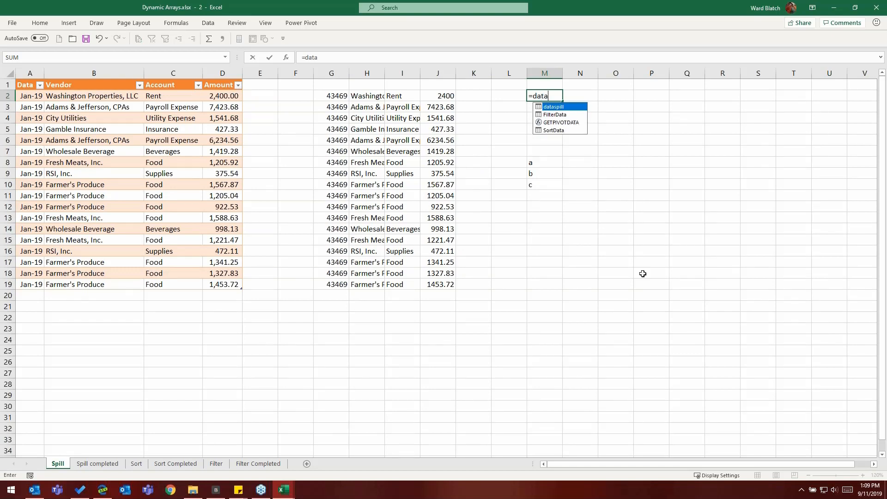
pyautogui.press('Tab')
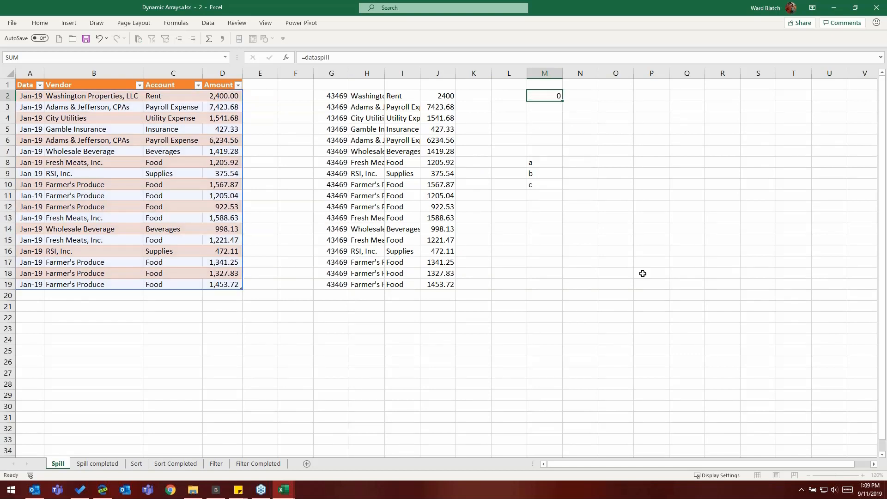
pyautogui.press('Return')
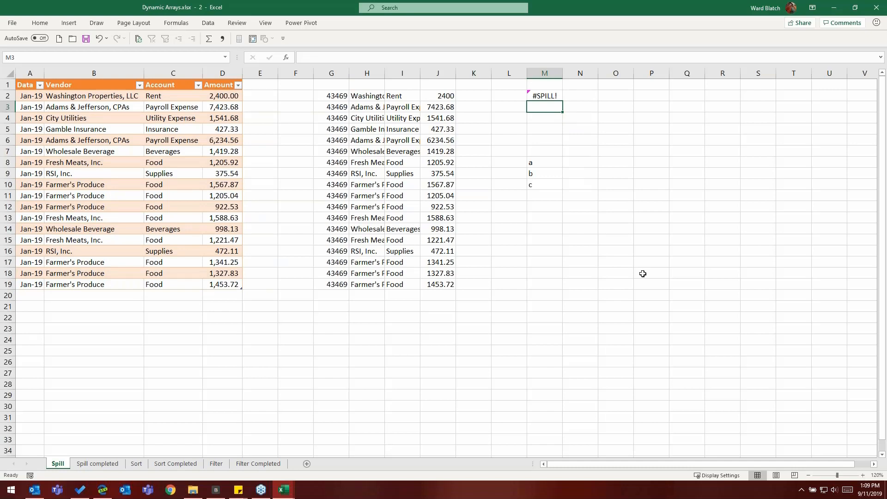
# Step: Examine the error checking options for the spill error in M2, reviewing the formula settings and error checking rules
pyautogui.click(547, 94)
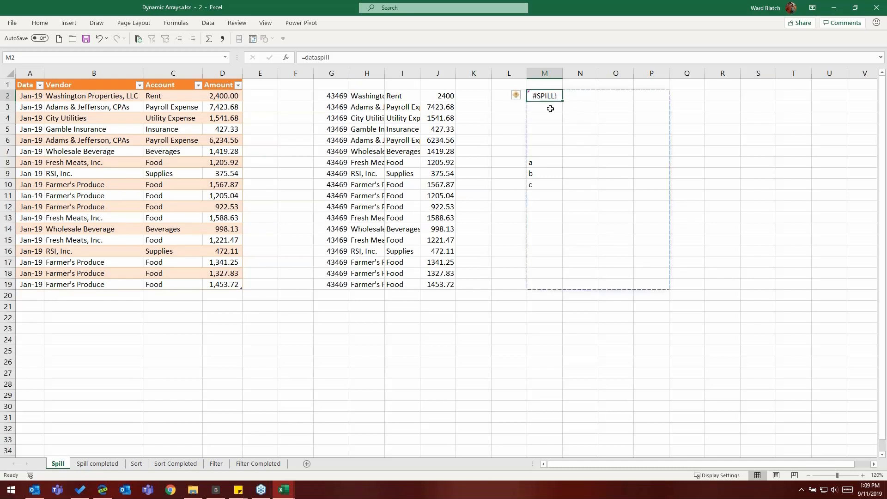
pyautogui.click(524, 97)
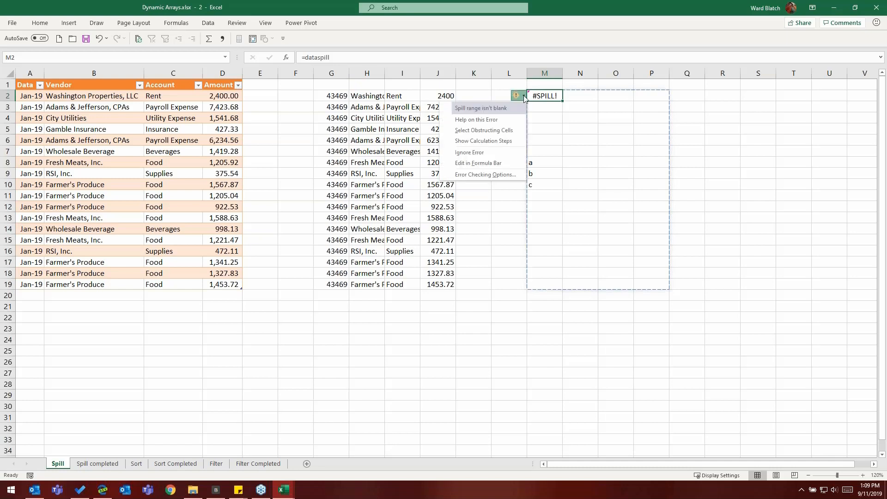
pyautogui.click(504, 175)
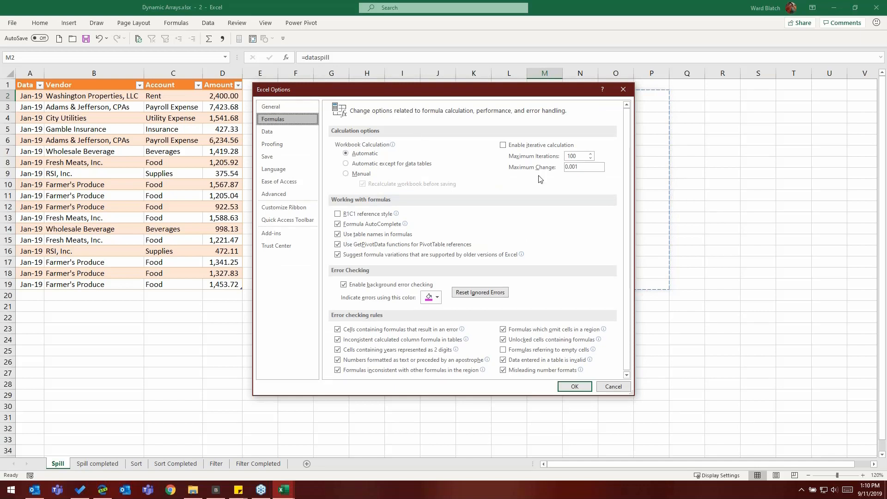
pyautogui.moveTo(627, 258); pyautogui.dragTo(628, 267)
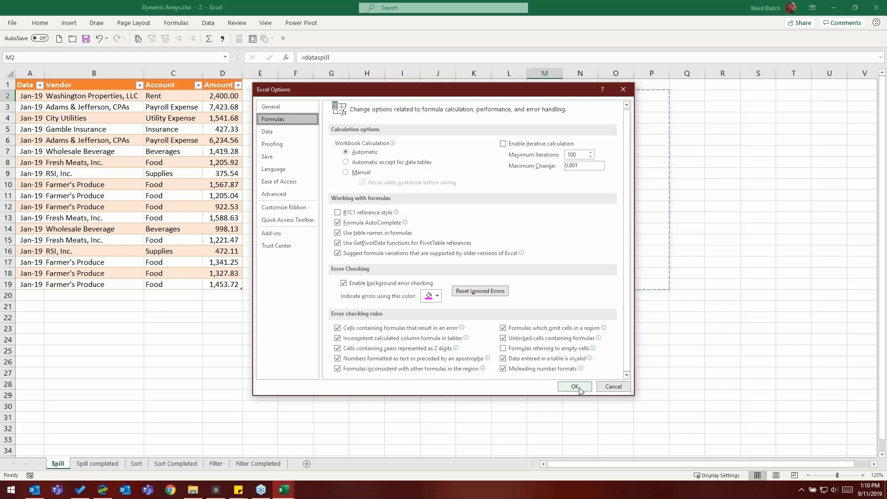
pyautogui.click(575, 387)
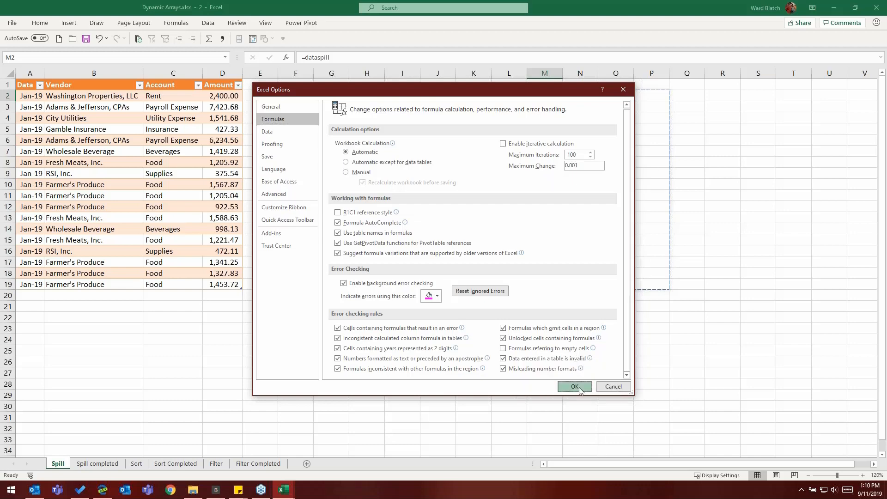
# Step: Select the cells obstructing the spill range of M2 and move them to H24
pyautogui.click(520, 96)
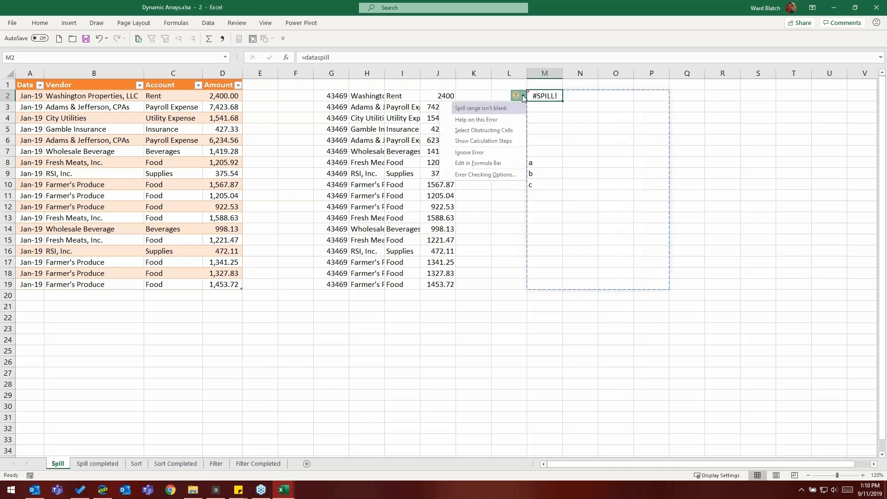
pyautogui.click(502, 132)
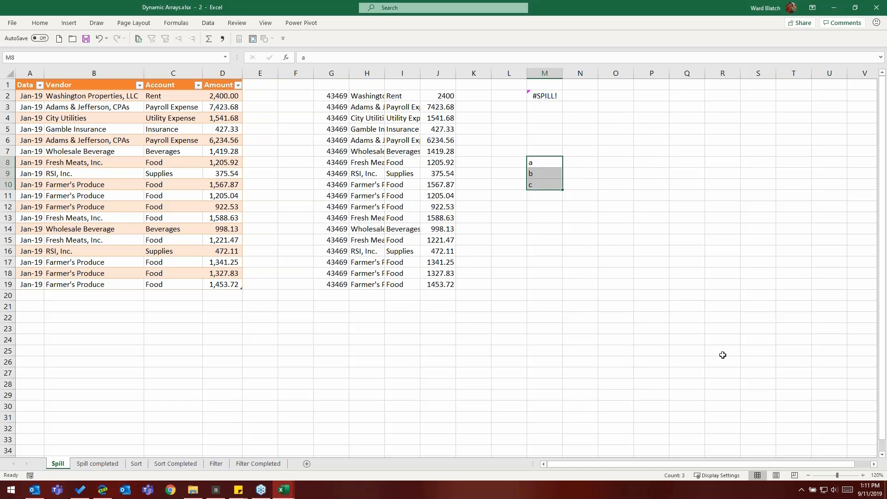
pyautogui.hotkey('ctrl', 'x')
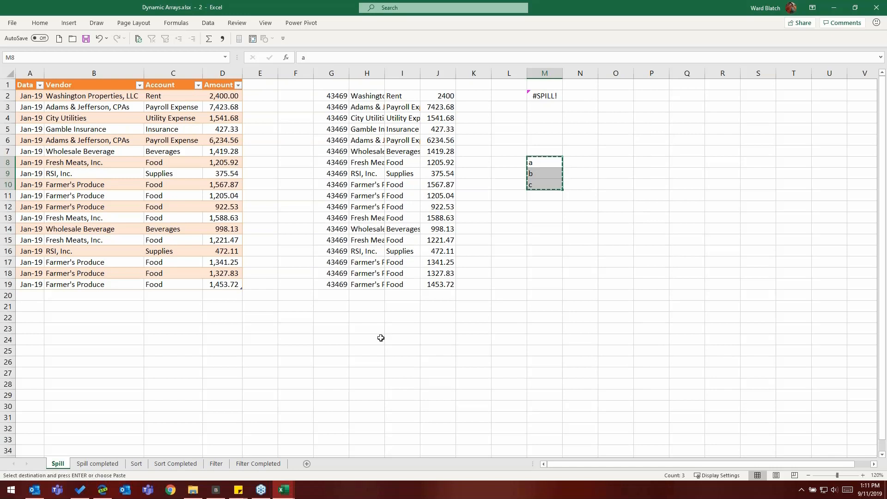
pyautogui.click(381, 338)
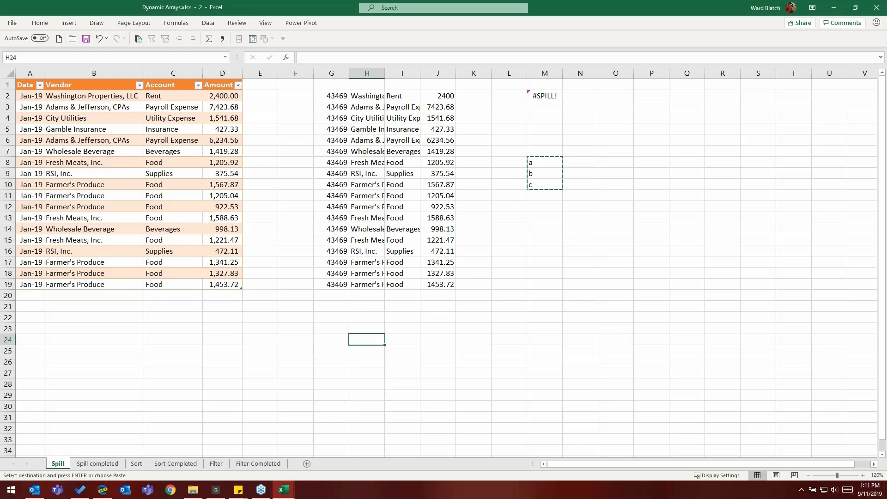
pyautogui.hotkey('ctrl', 'v')
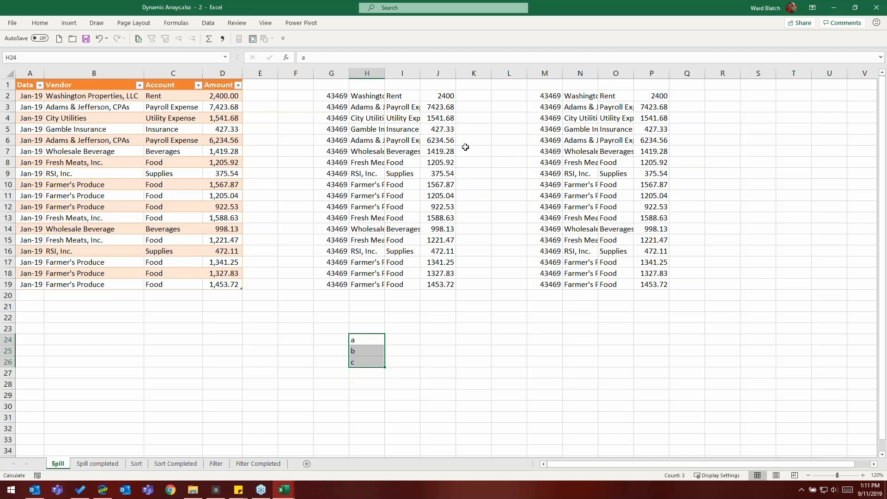
# Step: Examine the formula behind several spilled cells in column N and compare it with the source cell M2
pyautogui.click(583, 122)
pyautogui.click(581, 141)
pyautogui.click(580, 153)
pyautogui.click(581, 164)
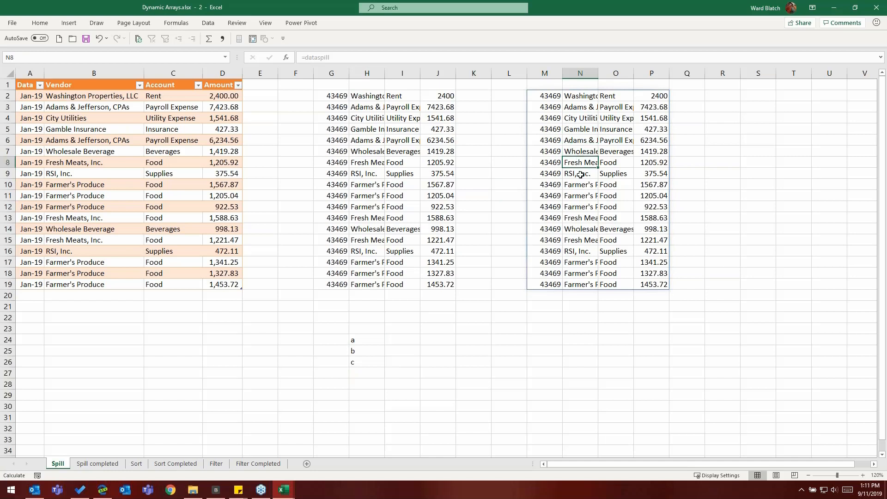
pyautogui.press('Down')
pyautogui.press('Down')
pyautogui.press('Down')
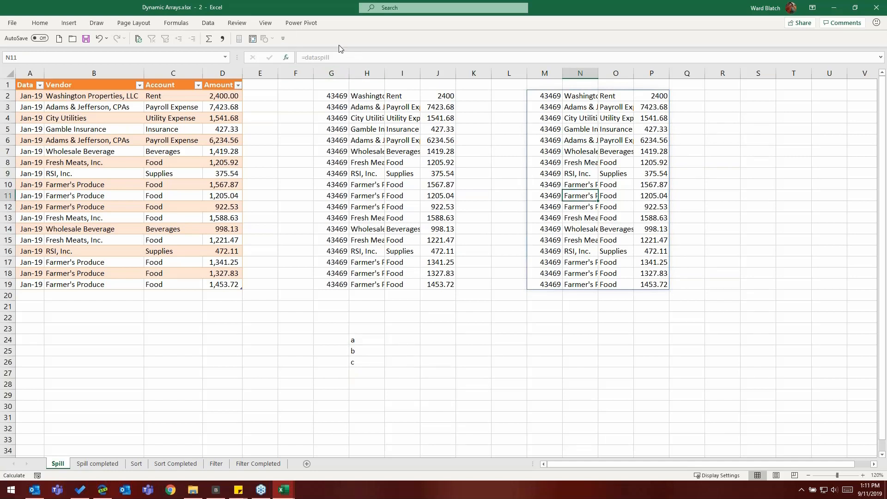
pyautogui.click(544, 96)
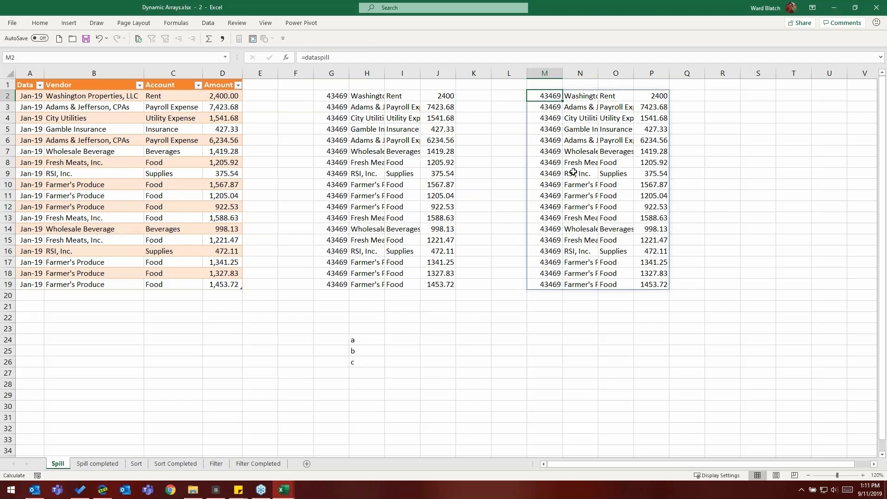
# Step: Add a new row to the end of the source table with date 9/11/2019, vendor K2, account Consulting and amount 5000
pyautogui.click(226, 283)
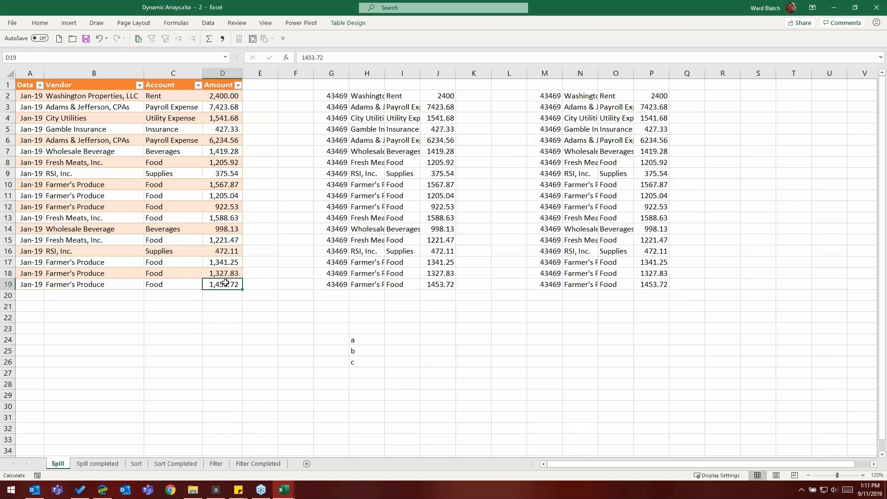
pyautogui.press('Tab')
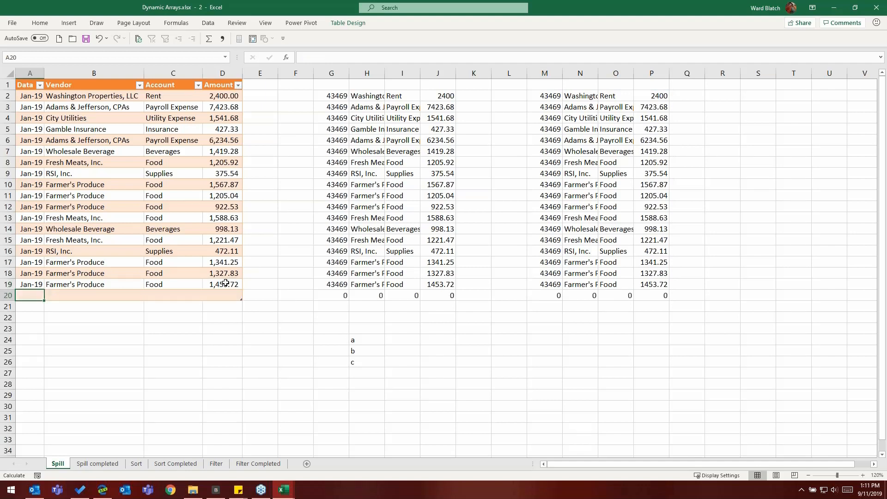
pyautogui.hotkey('ctrl', ';')
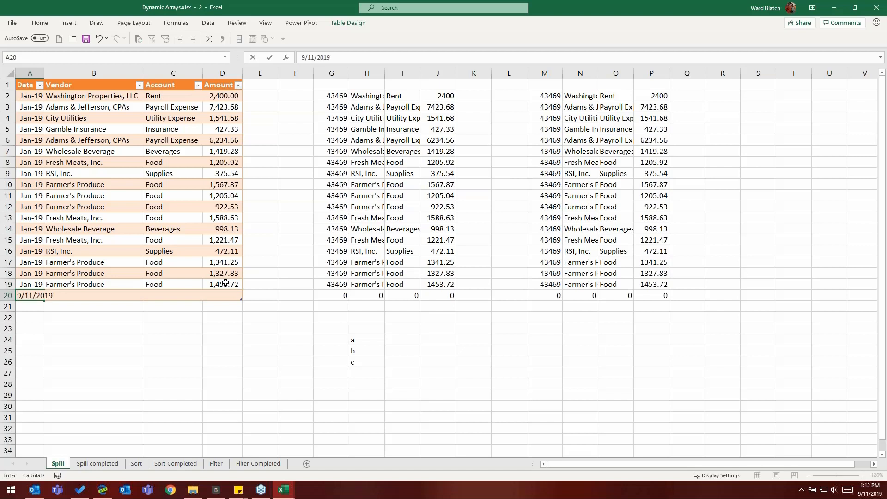
pyautogui.press('Tab')
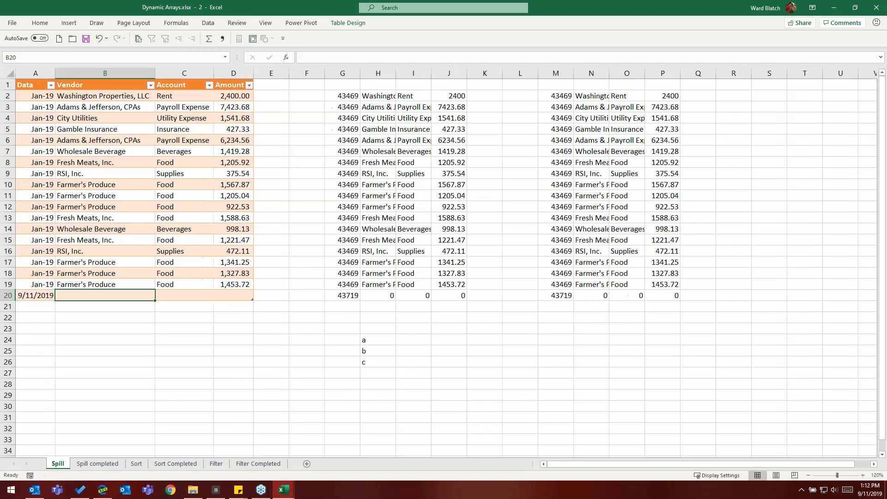
pyautogui.write('K2')
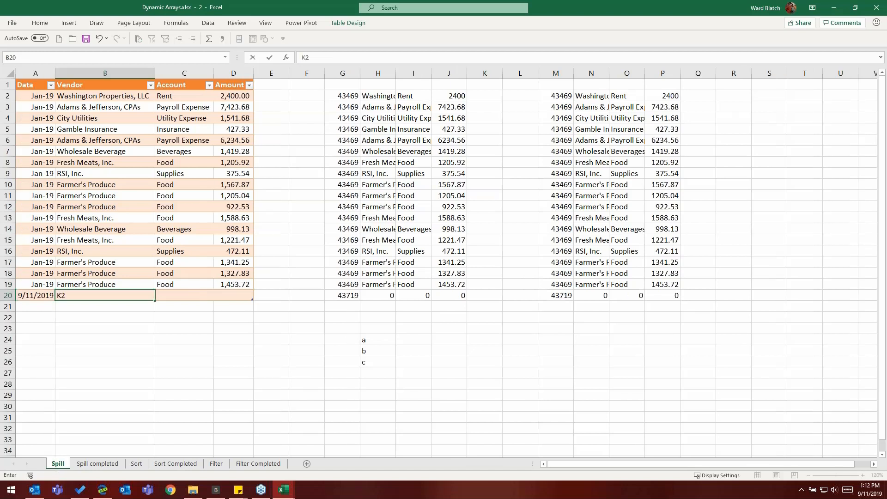
pyautogui.press('Tab')
pyautogui.write('C')
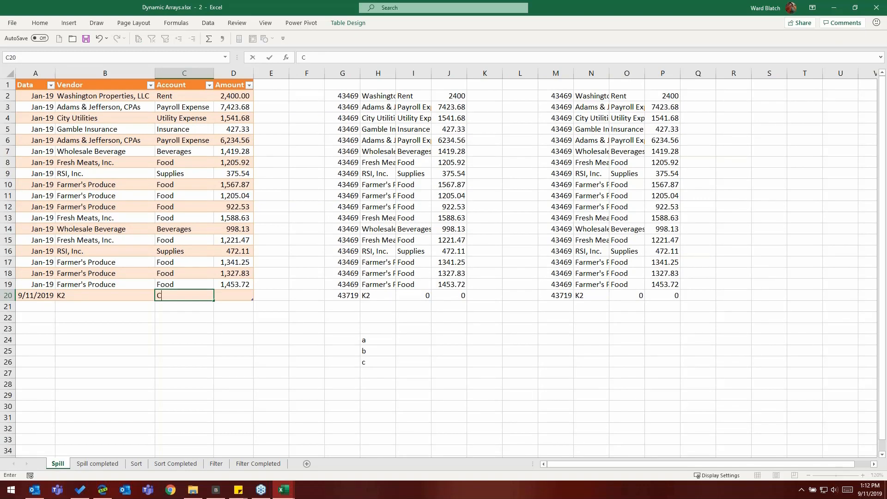
pyautogui.write('onsulting')
pyautogui.press('Tab')
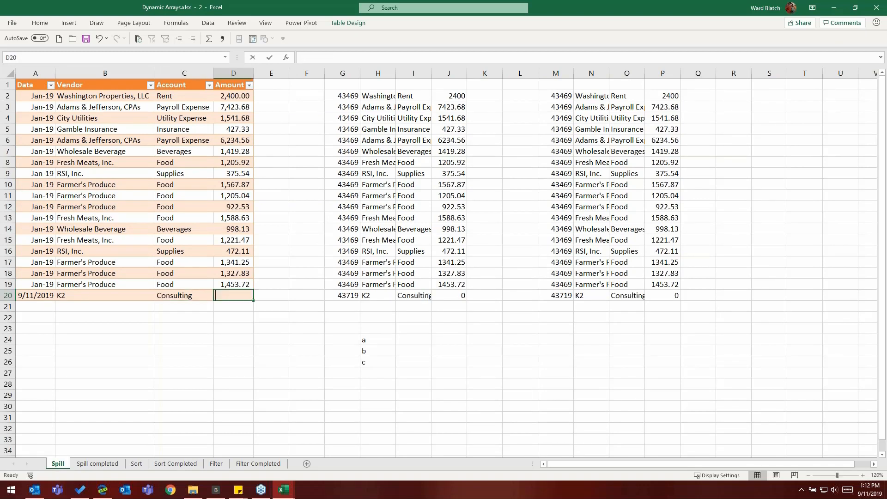
pyautogui.write('5000')
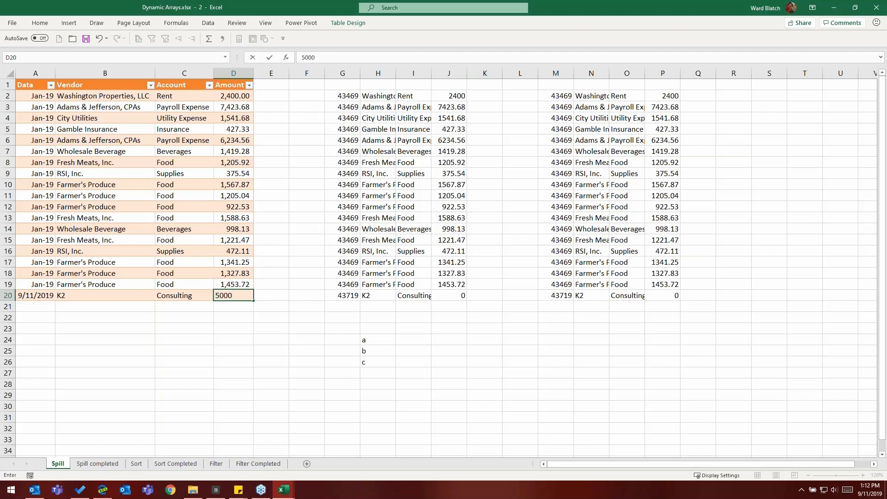
pyautogui.hotkey('ctrl', 'Return')
# Step: Try adding an empty table row below the K2 entry and check the matching row in both spilled ranges
pyautogui.press('Tab')
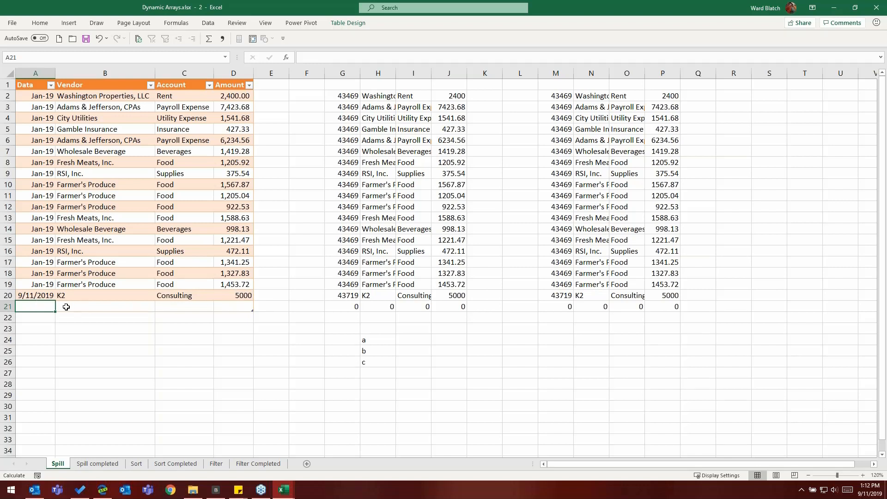
pyautogui.click(342, 308)
pyautogui.moveTo(342, 308); pyautogui.dragTo(440, 306)
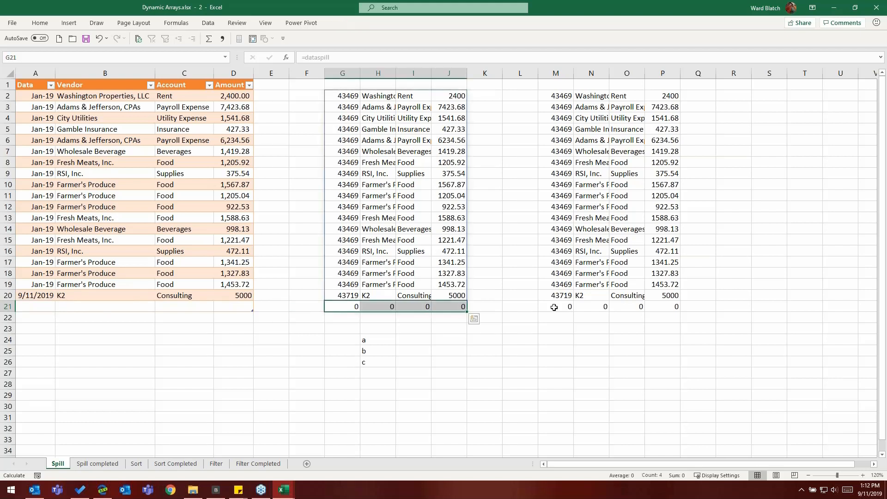
pyautogui.moveTo(554, 308); pyautogui.dragTo(668, 310)
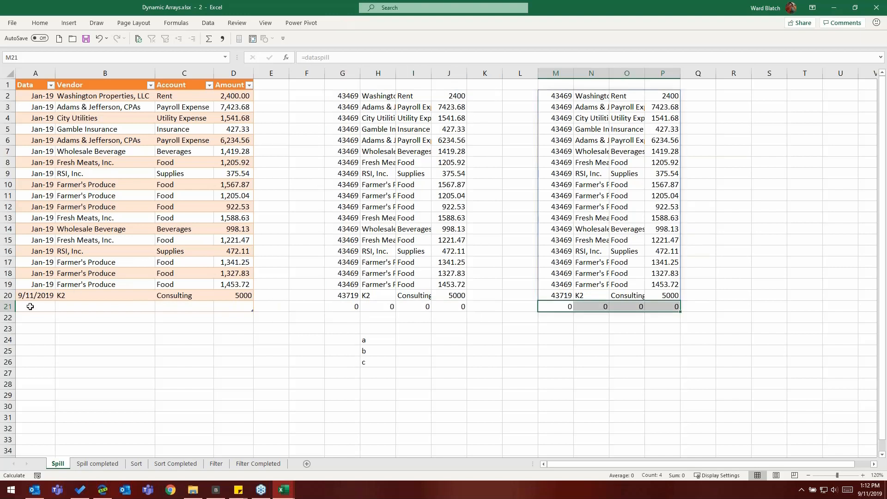
pyautogui.click(228, 296)
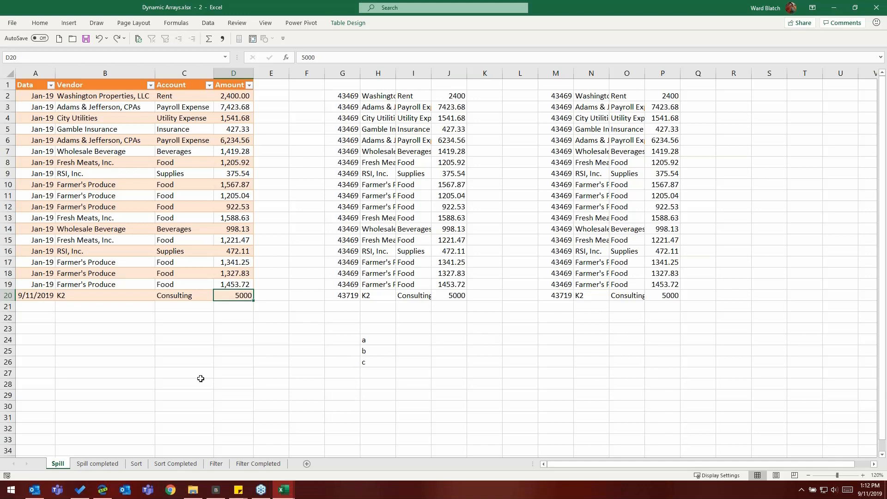
# Step: Format the Sort sheet's range A1:D70 as a table with headers in an orange medium style, maintaining the existing formatting
pyautogui.click(137, 464)
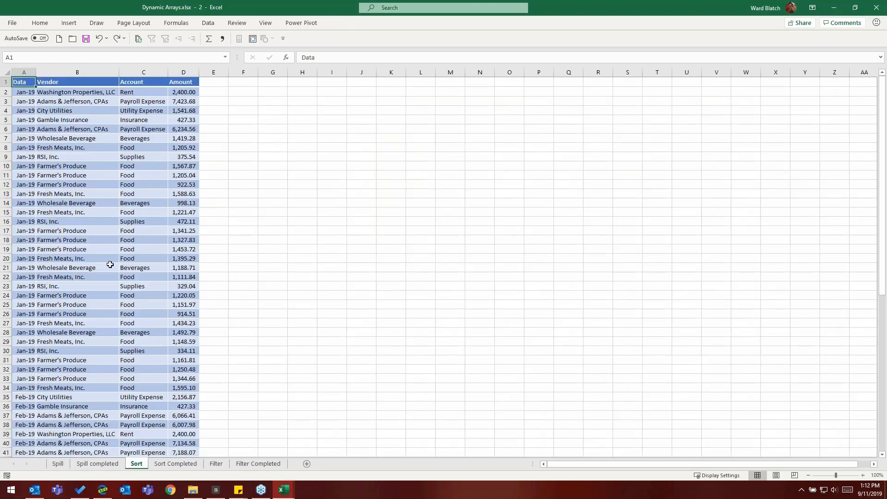
pyautogui.click(110, 121)
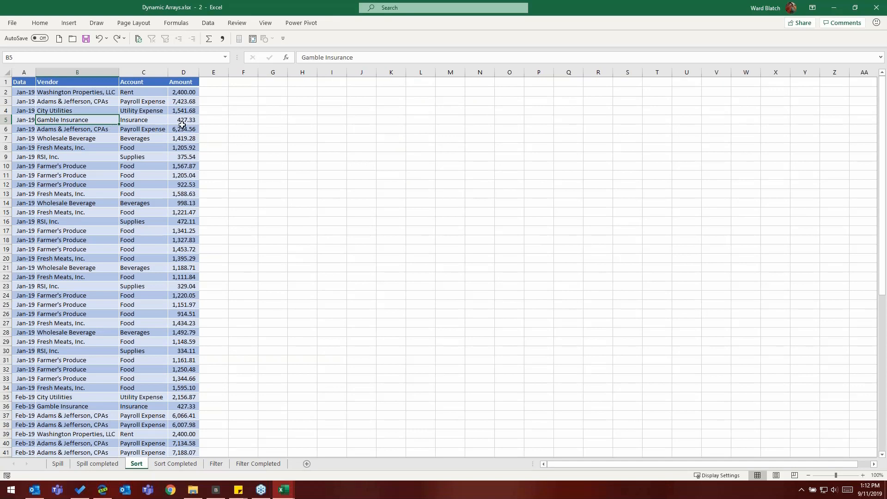
pyautogui.click(39, 23)
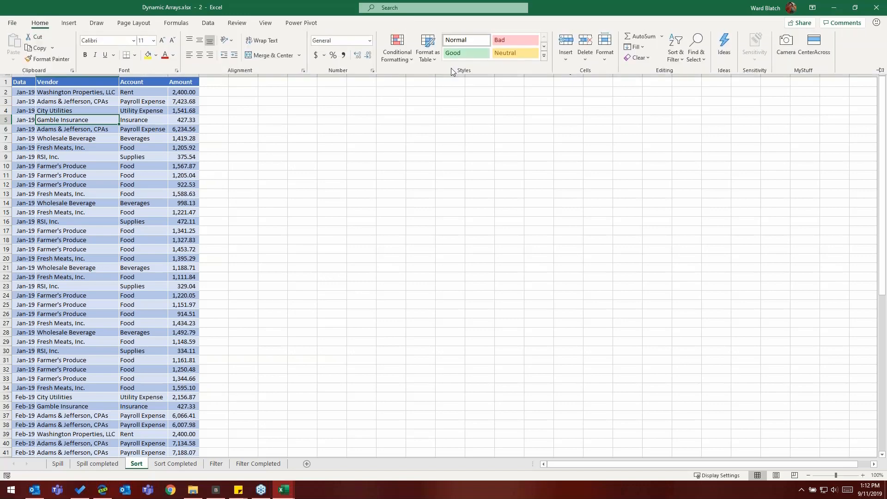
pyautogui.click(426, 56)
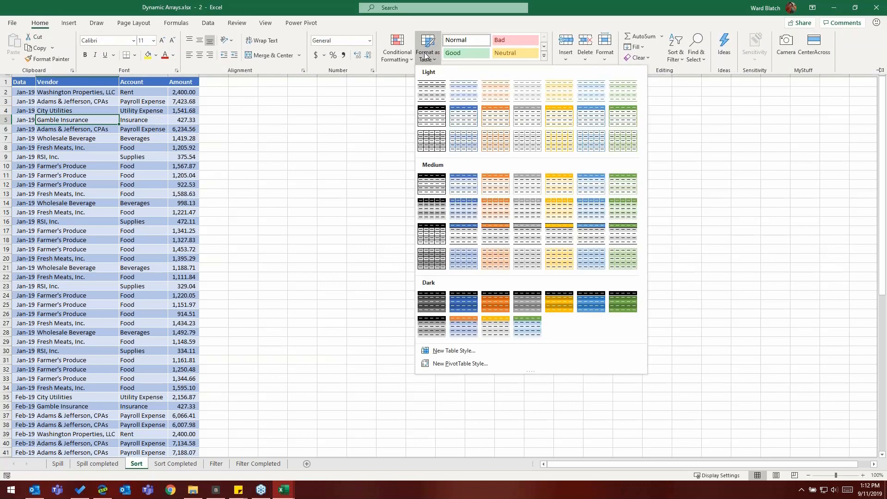
pyautogui.rightClick(498, 186)
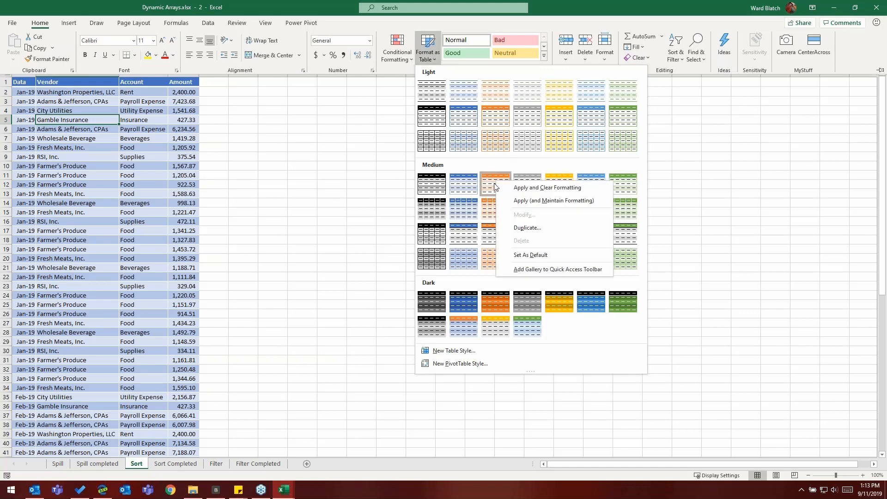
pyautogui.press('Escape')
pyautogui.press('Escape')
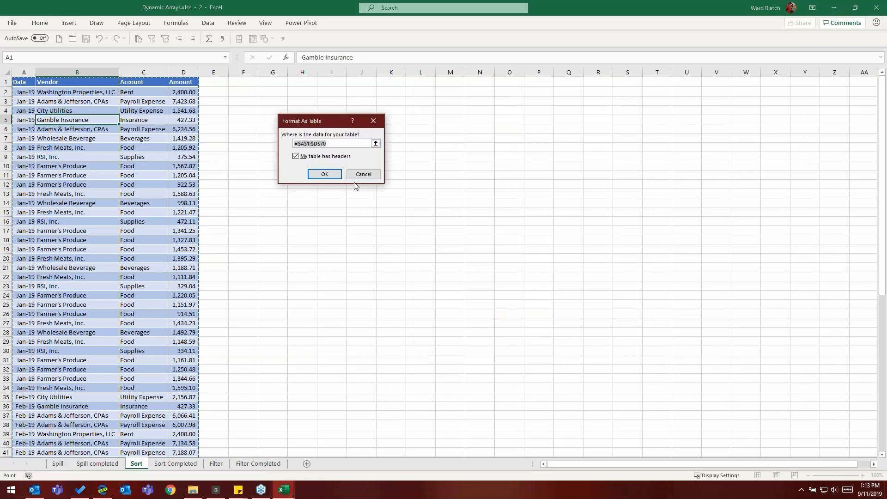
pyautogui.press('Return')
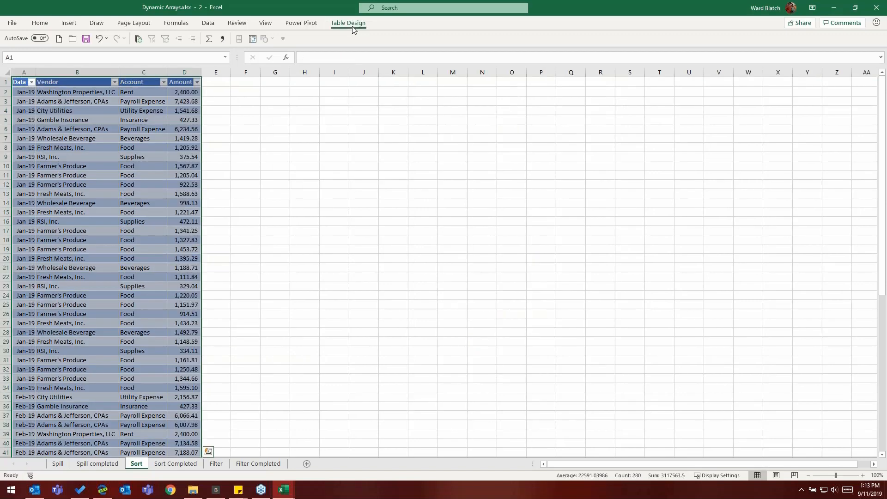
# Step: Rename the Sort sheet's new table as datasort
pyautogui.click(345, 25)
pyautogui.click(33, 48)
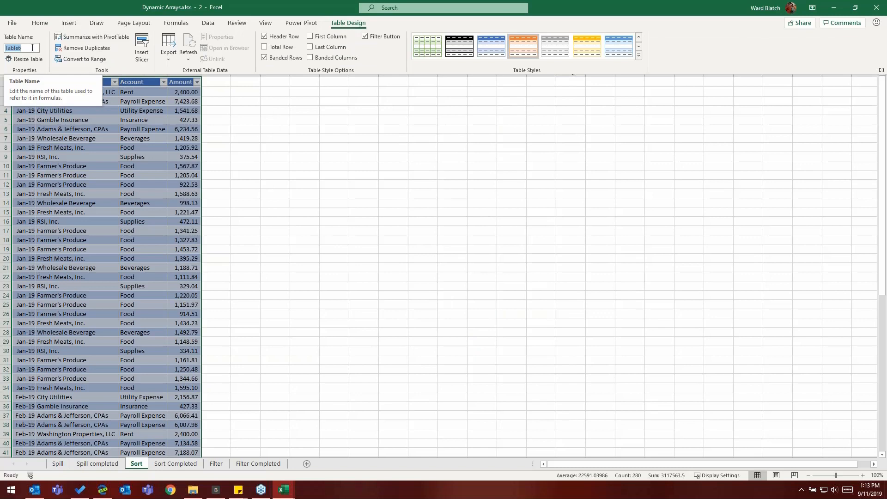
pyautogui.write('datasort')
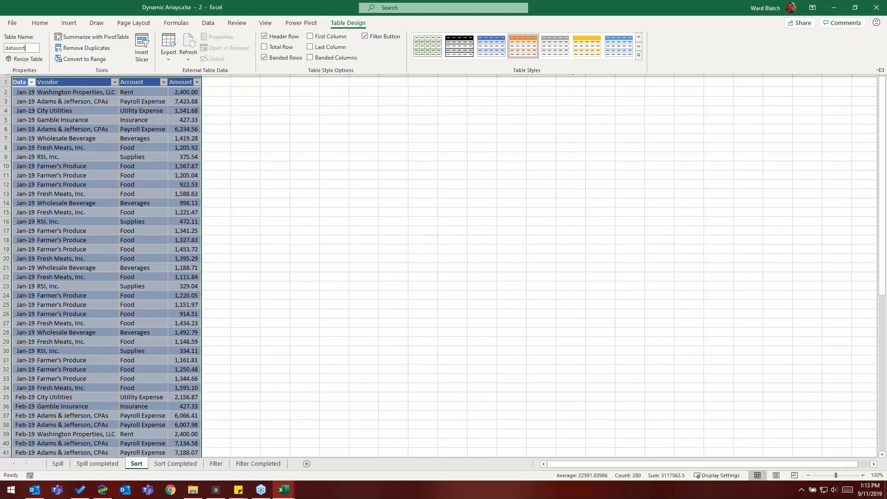
pyautogui.press('Return')
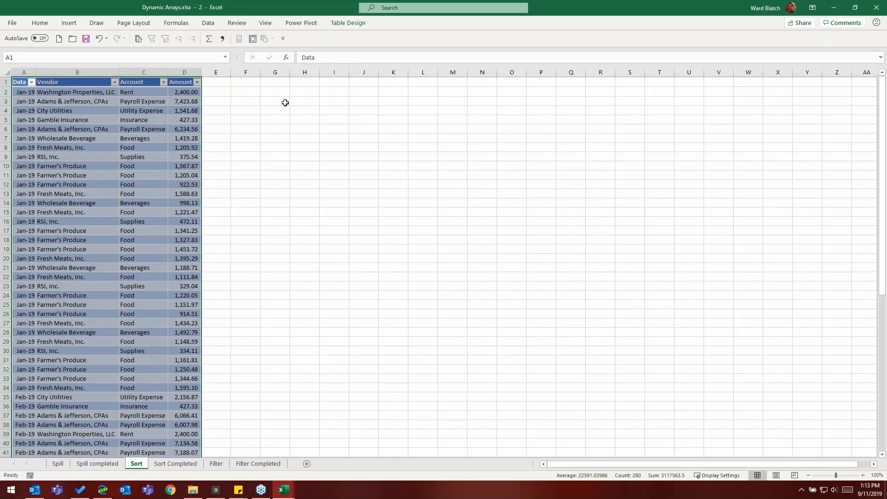
# Step: Enter the formula =SORT(datasort,3,1) in cell H3 to sort the table by its Account column in ascending order
pyautogui.click(300, 102)
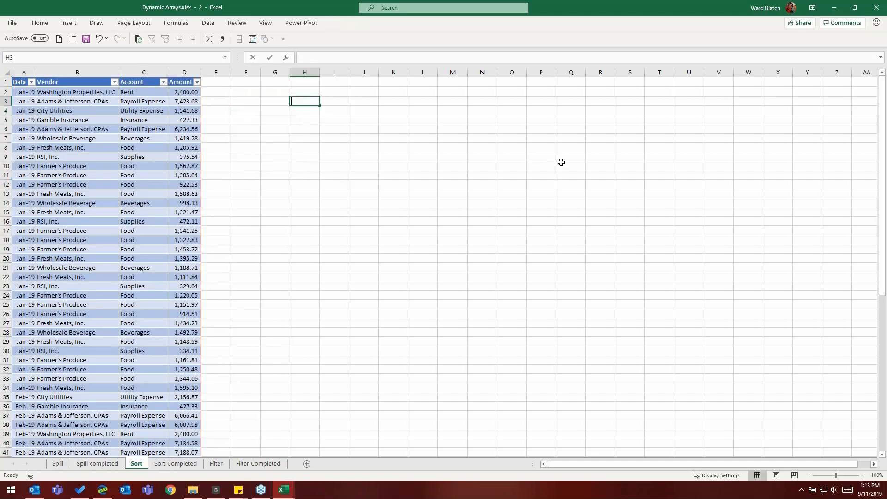
pyautogui.write('=sort')
pyautogui.press('Tab')
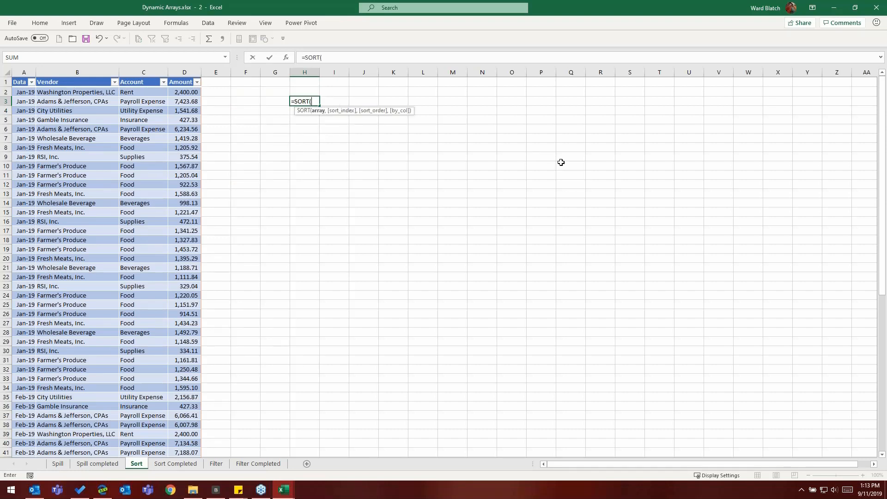
pyautogui.write('data')
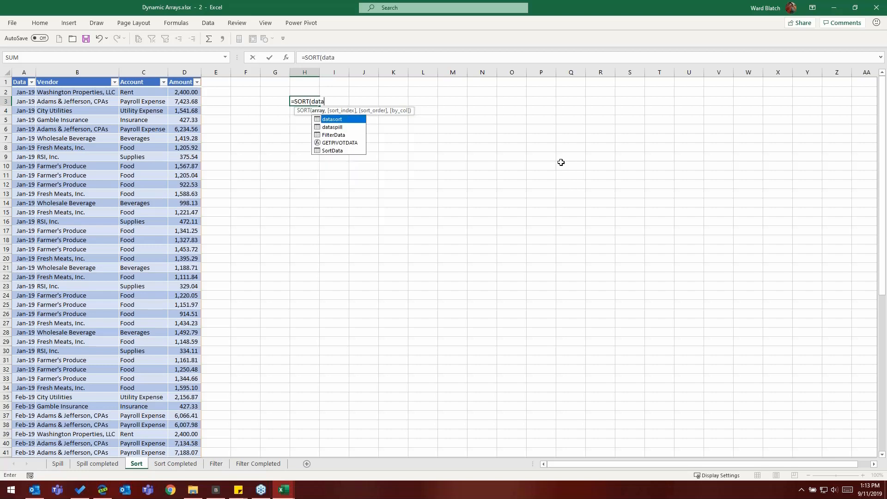
pyautogui.press('Tab')
pyautogui.write(',')
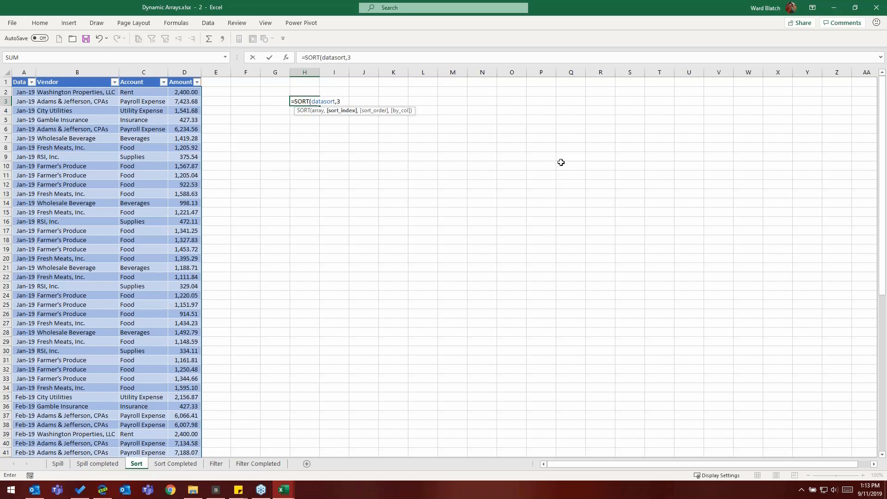
pyautogui.write(',')
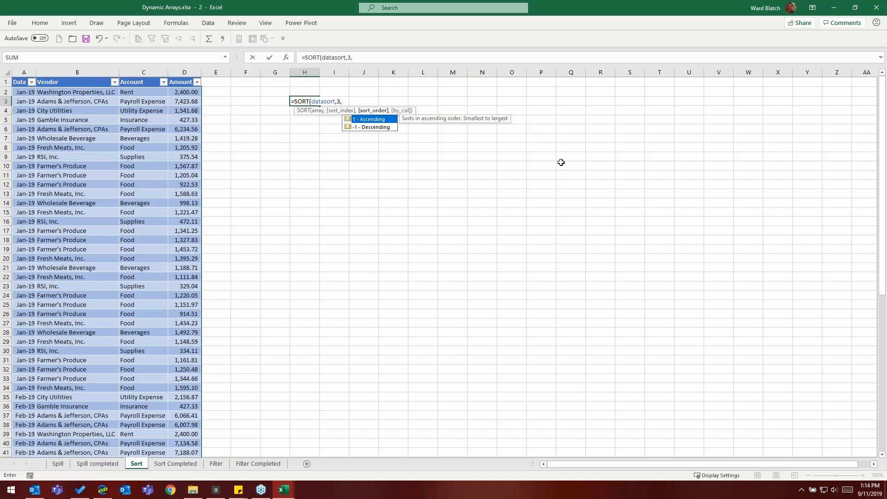
pyautogui.write('1')
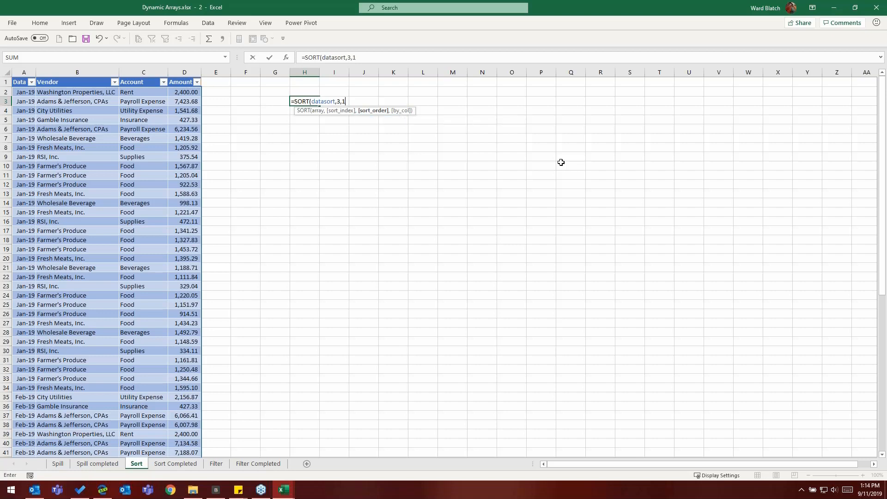
pyautogui.write(')')
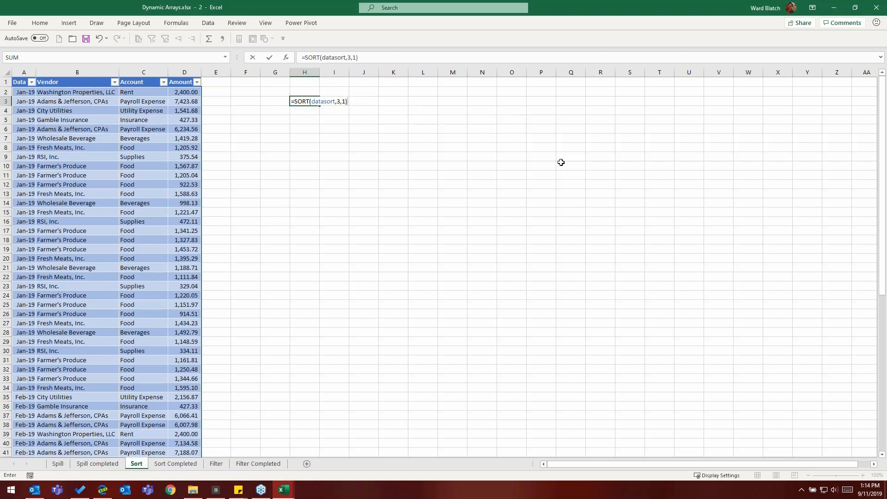
pyautogui.press('Return')
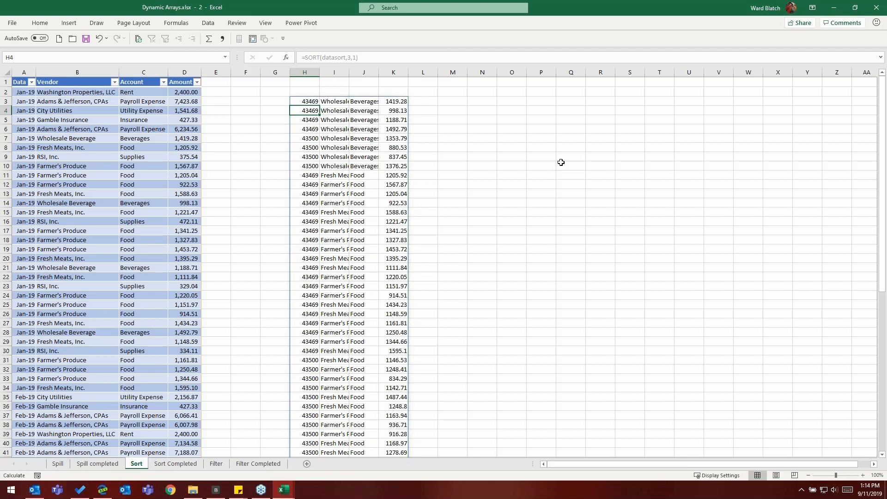
# Step: Enter =SORT(datasort,{3,4},{1,-1}) in cell M3 to sort by Account ascending and then Amount descending
pyautogui.click(463, 101)
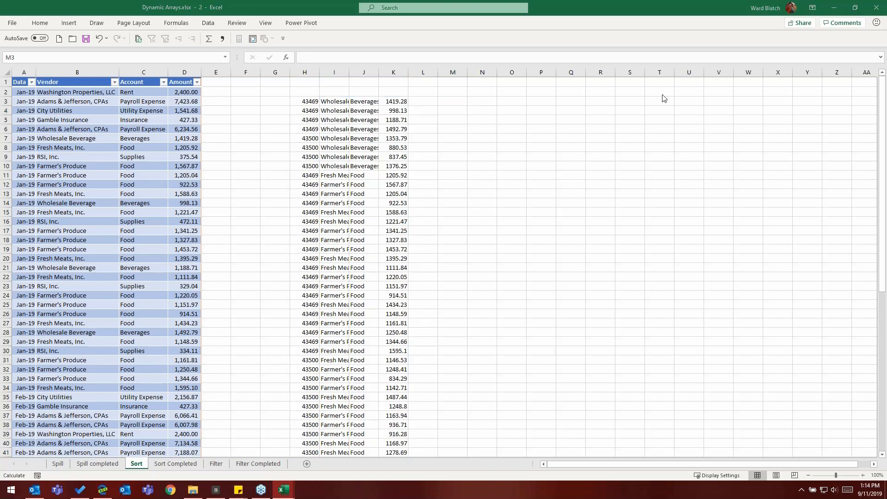
pyautogui.click(455, 101)
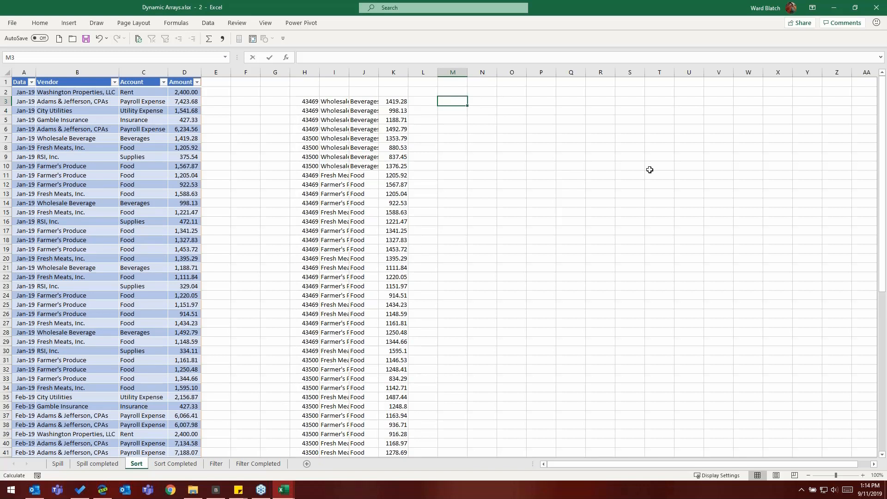
pyautogui.write('=')
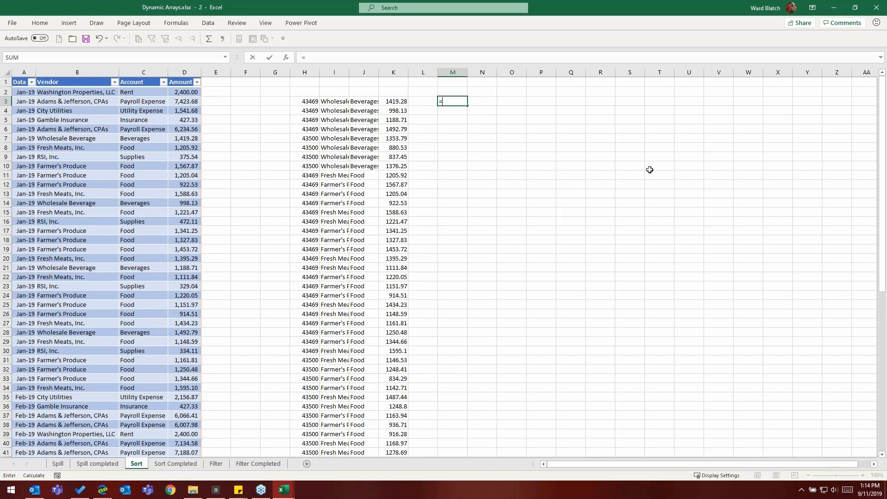
pyautogui.write('SORT(data')
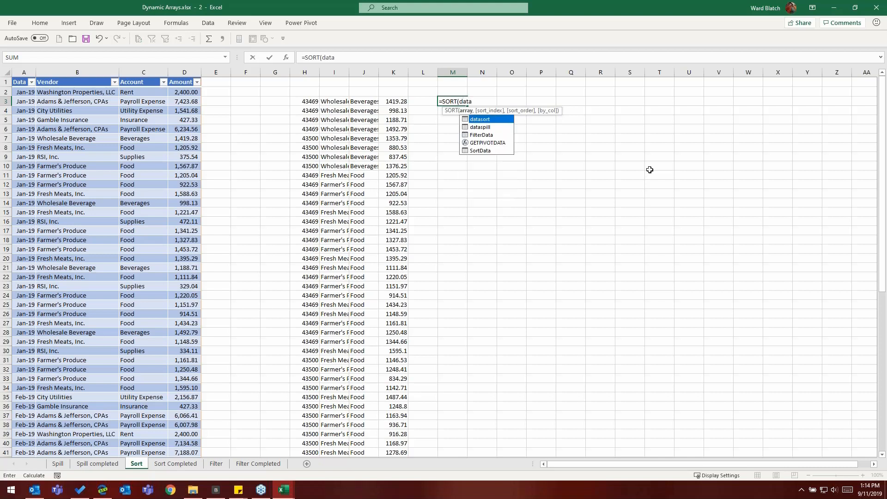
pyautogui.press('Tab')
pyautogui.write(',')
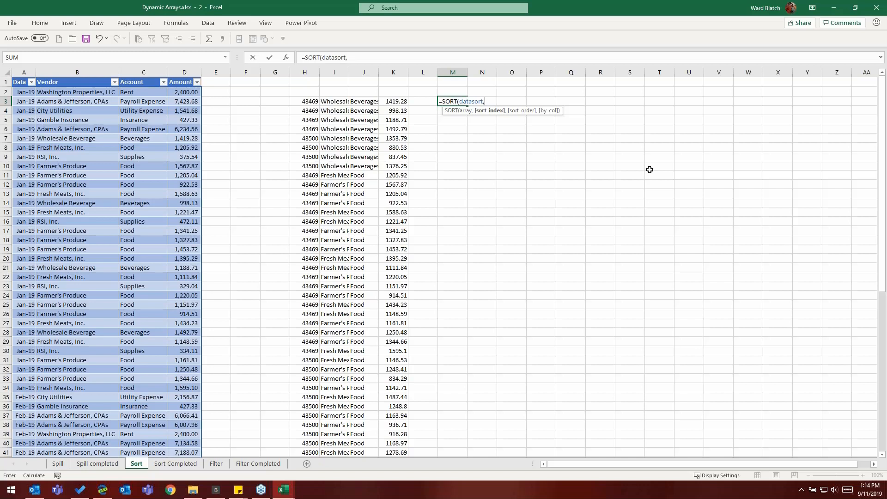
pyautogui.write('{3,4')
pyautogui.write(',')
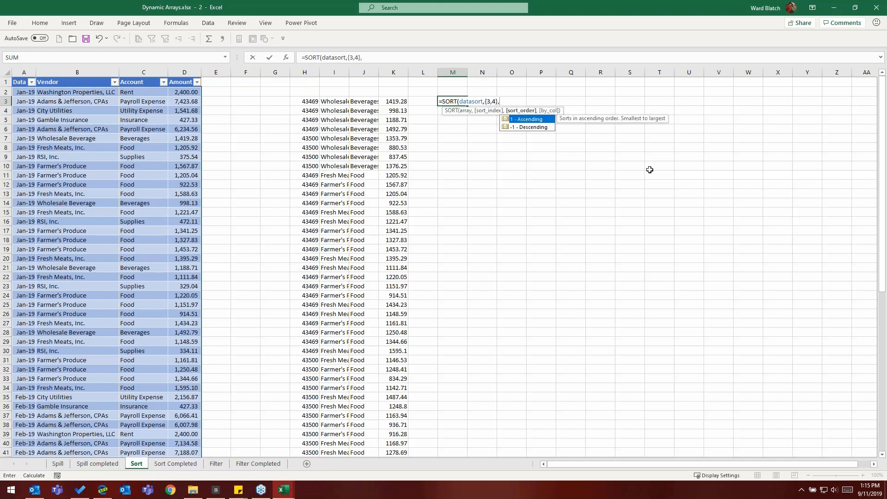
pyautogui.write('{1')
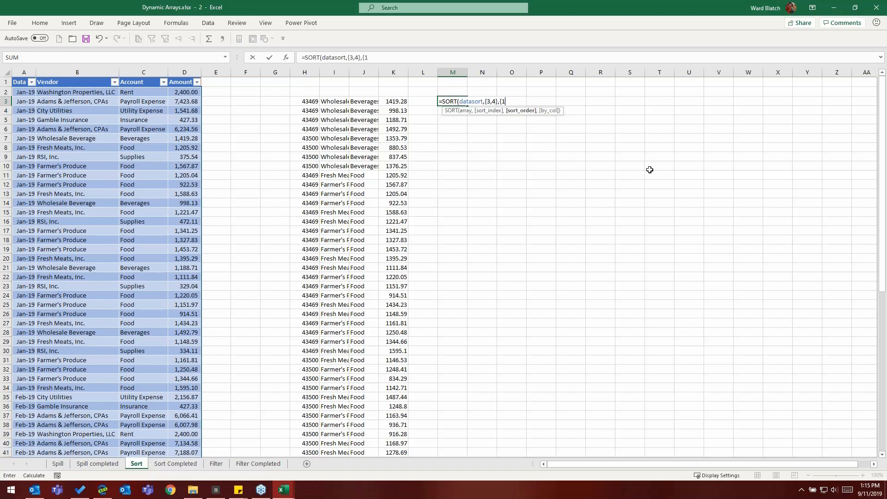
pyautogui.write(',-1}')
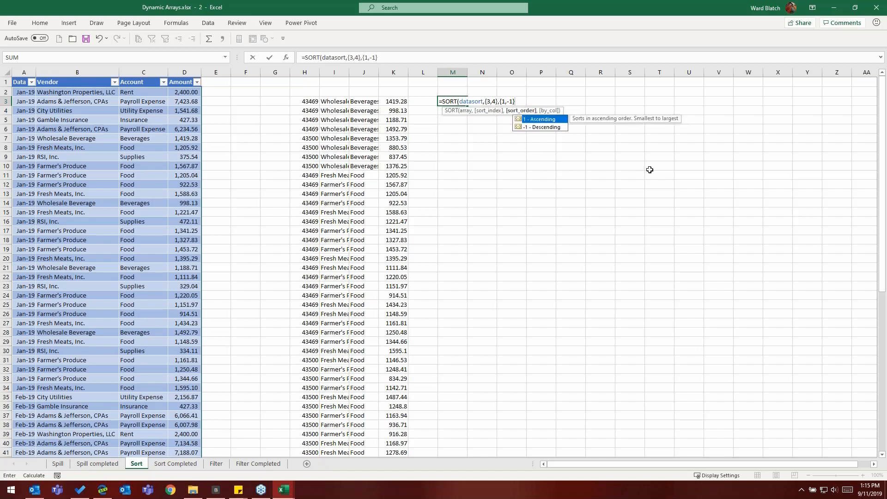
pyautogui.write(')')
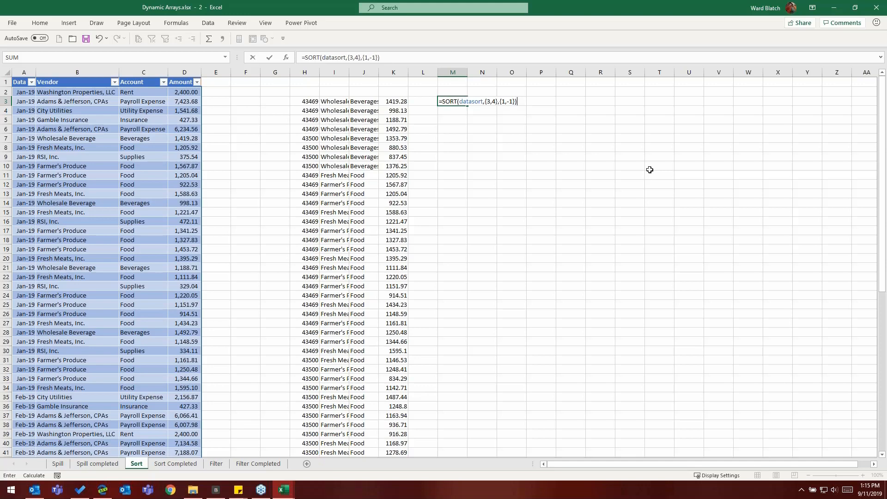
pyautogui.press('Return')
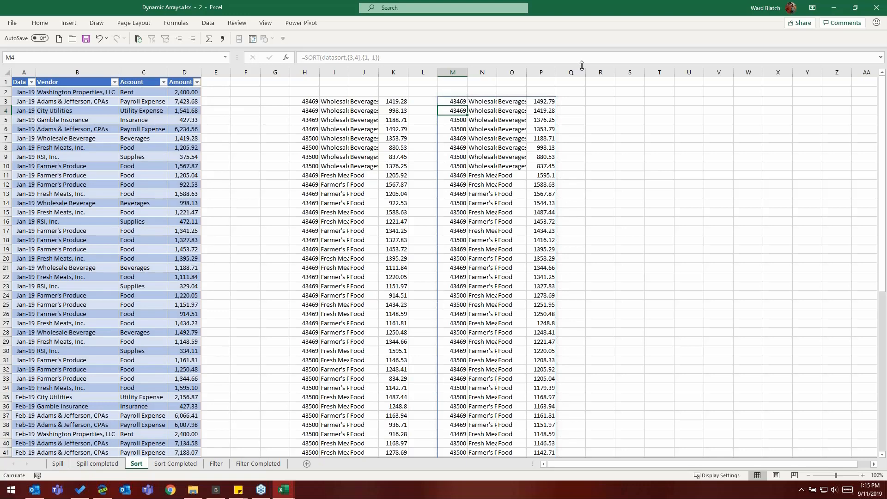
pyautogui.click(458, 100)
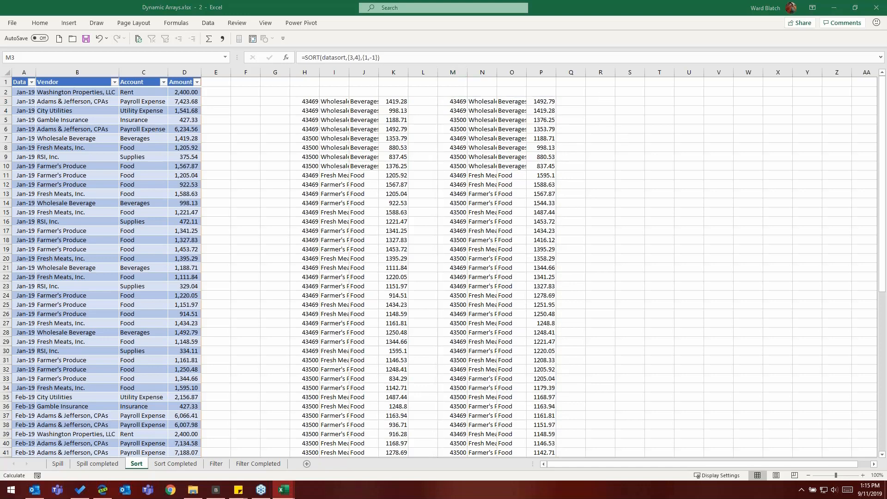
# Step: Start a SORTBY formula in cell R3 that sorts datasort by datasort[Account] with sort order 1
pyautogui.click(606, 104)
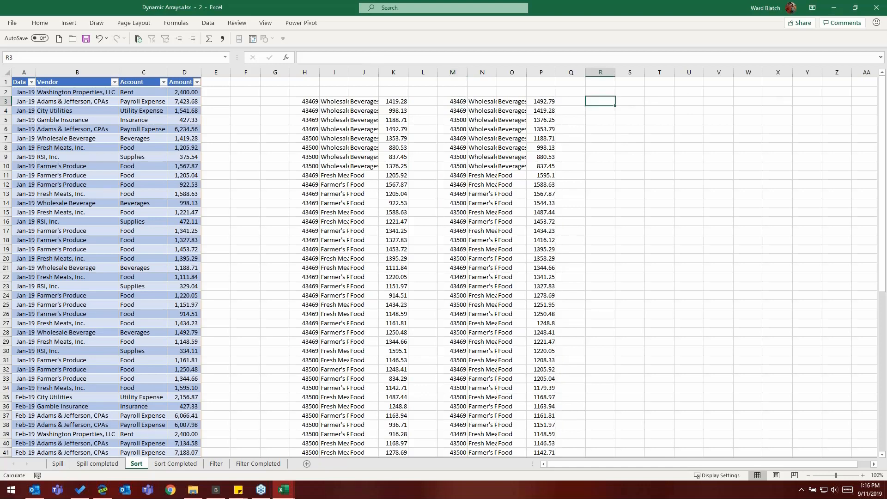
pyautogui.write('=sortby')
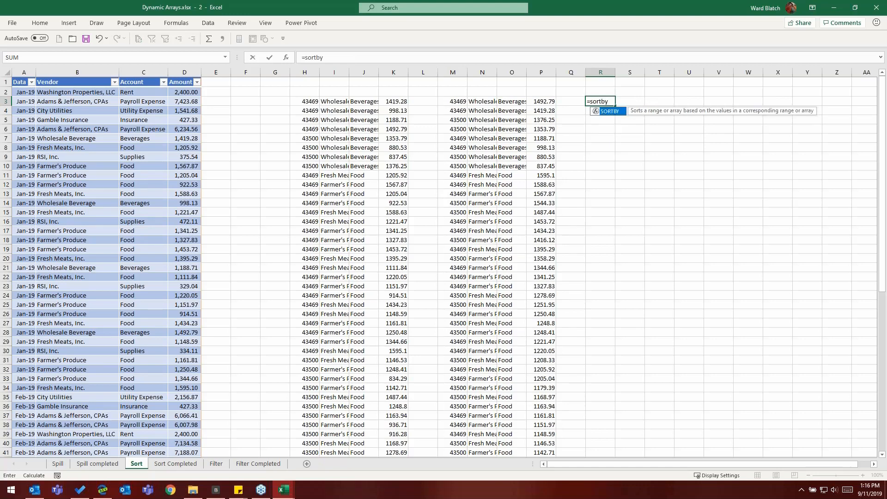
pyautogui.press('Tab')
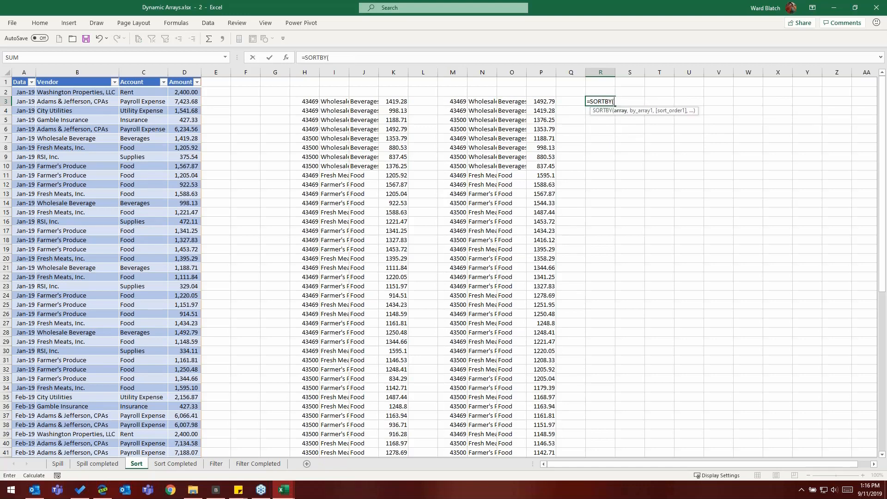
pyautogui.write('dat')
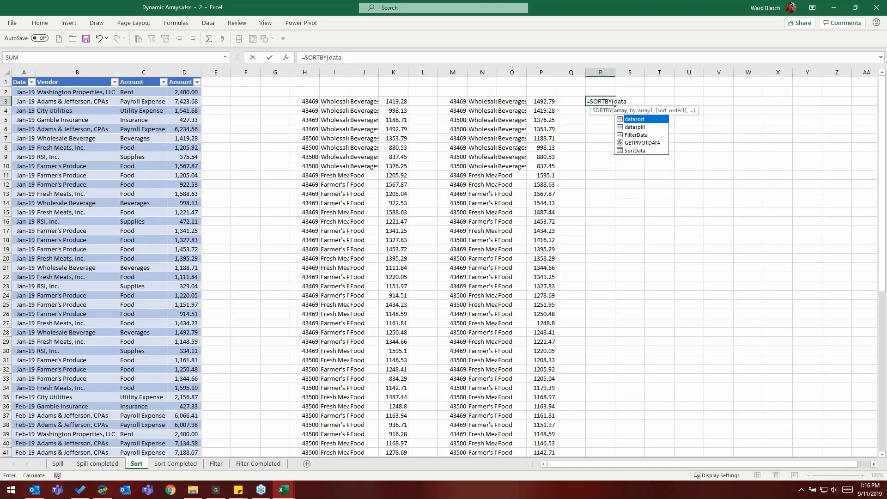
pyautogui.write('a')
pyautogui.press('Tab')
pyautogui.write(',')
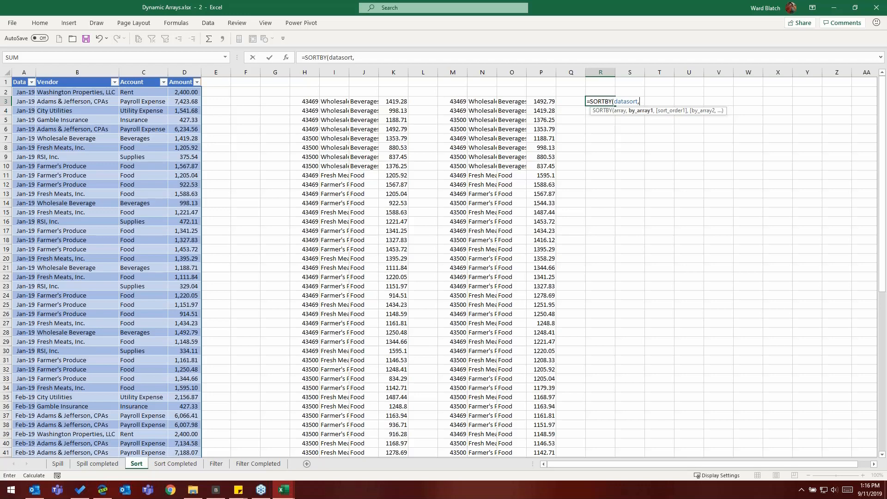
pyautogui.write('data')
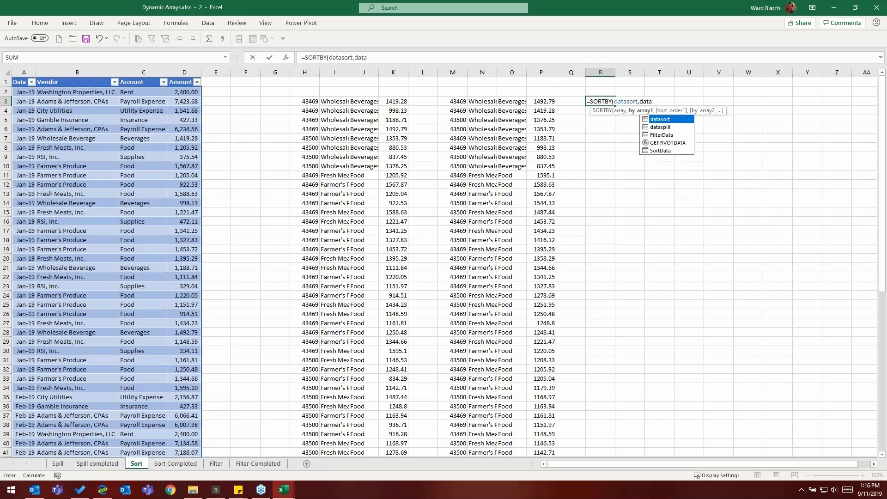
pyautogui.press('Tab')
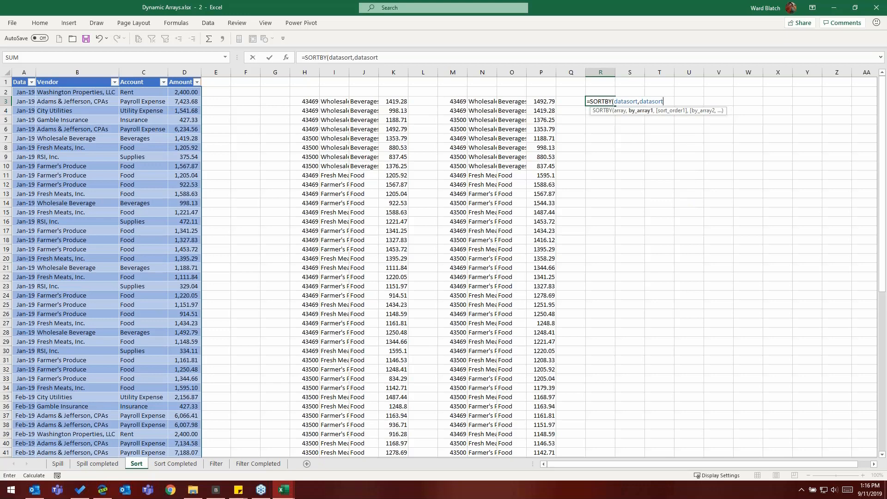
pyautogui.write('[Account')
pyautogui.press('Tab')
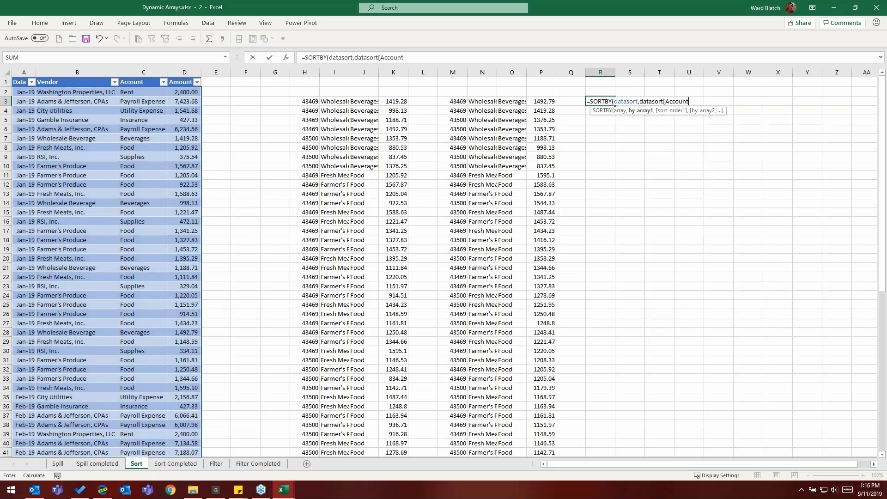
pyautogui.write(']')
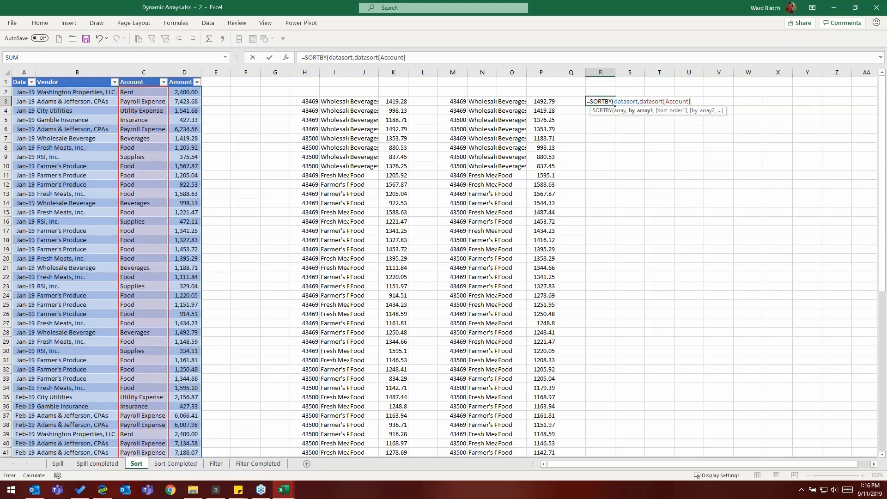
pyautogui.write(',')
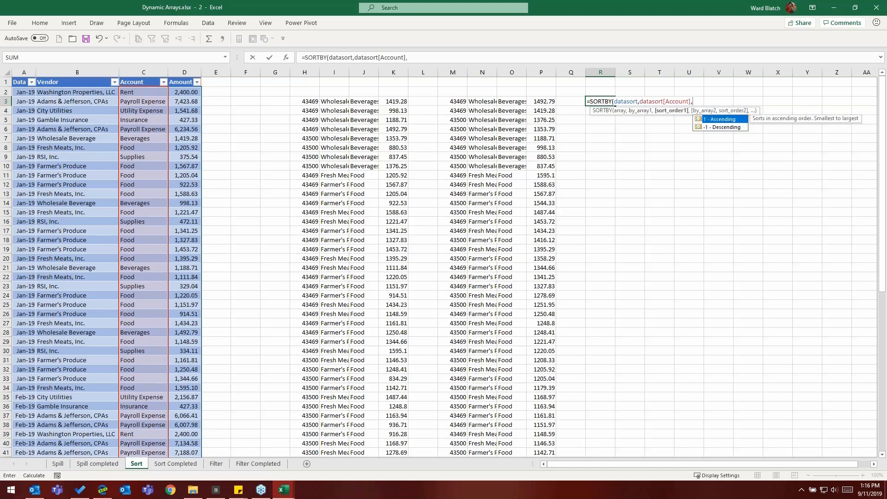
pyautogui.write('1')
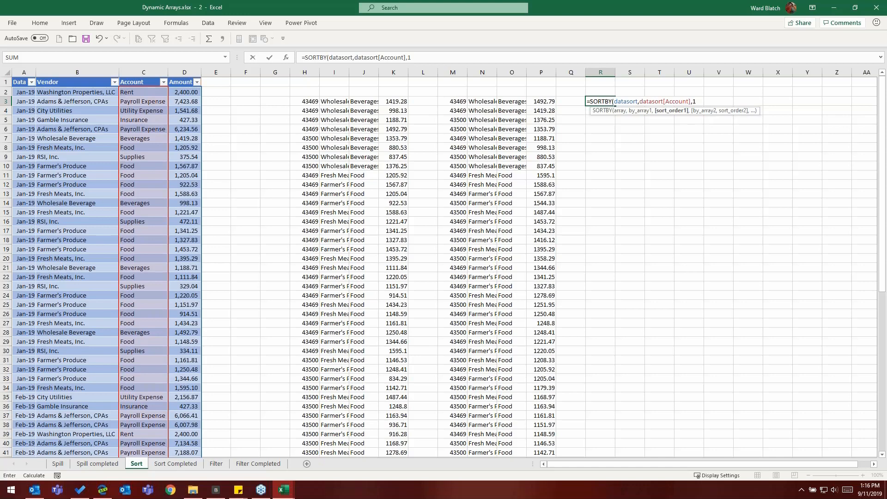
# Step: Complete the SORTBY formula in R3 with datasort[Amount] as the second sort key in descending order, -1
pyautogui.write(',')
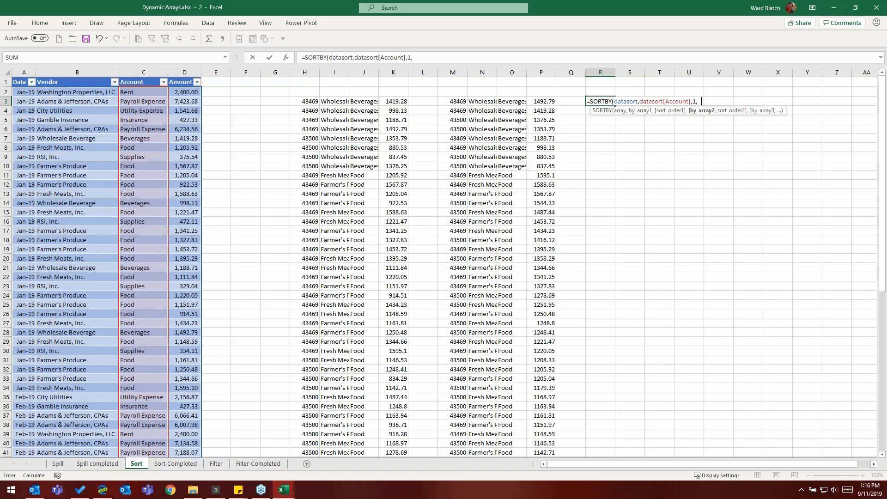
pyautogui.write('data')
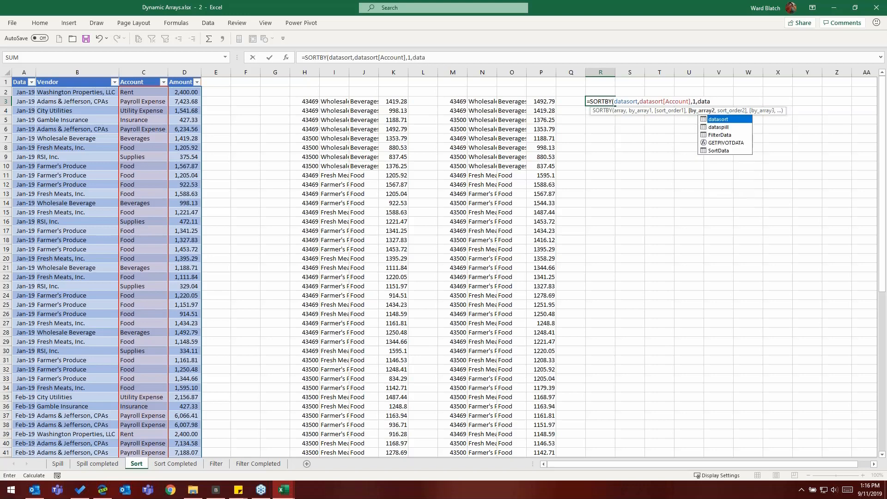
pyautogui.press('Escape')
pyautogui.write('sort')
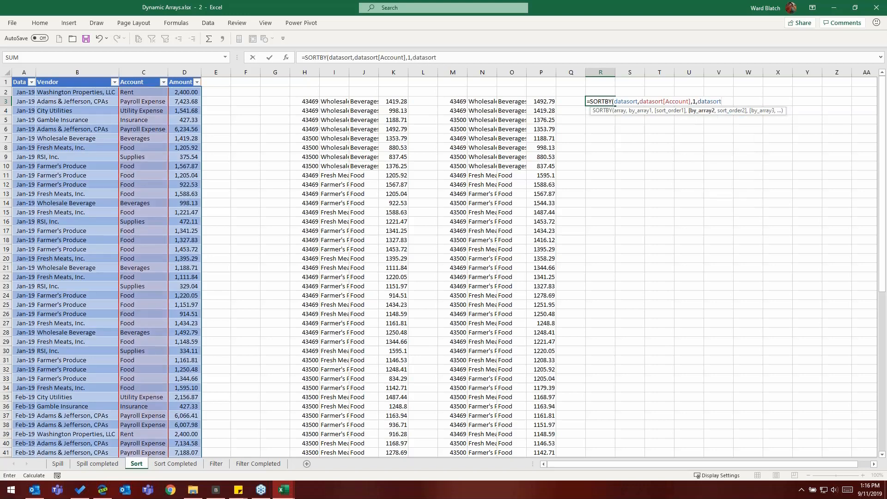
pyautogui.write('[am')
pyautogui.press('Tab')
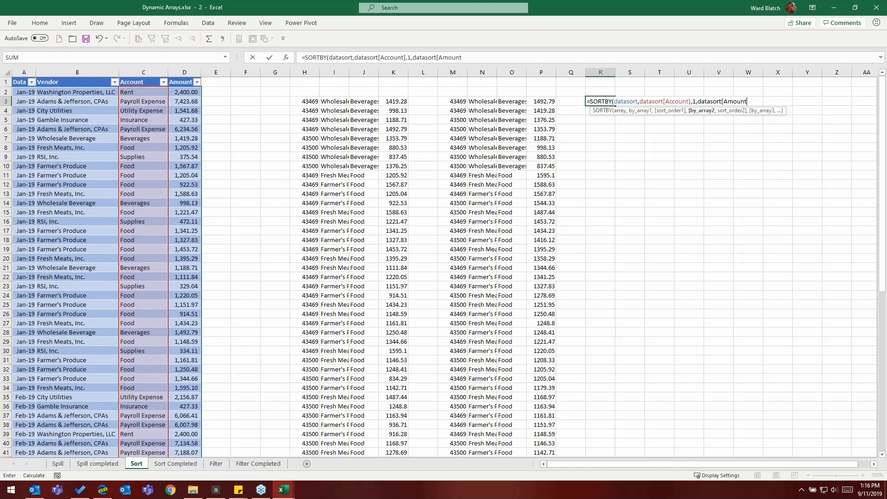
pyautogui.write(']')
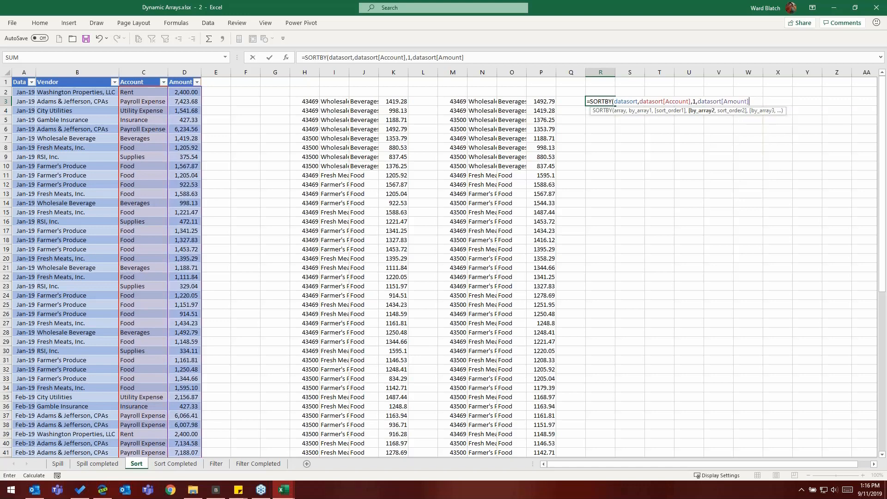
pyautogui.write(',-1')
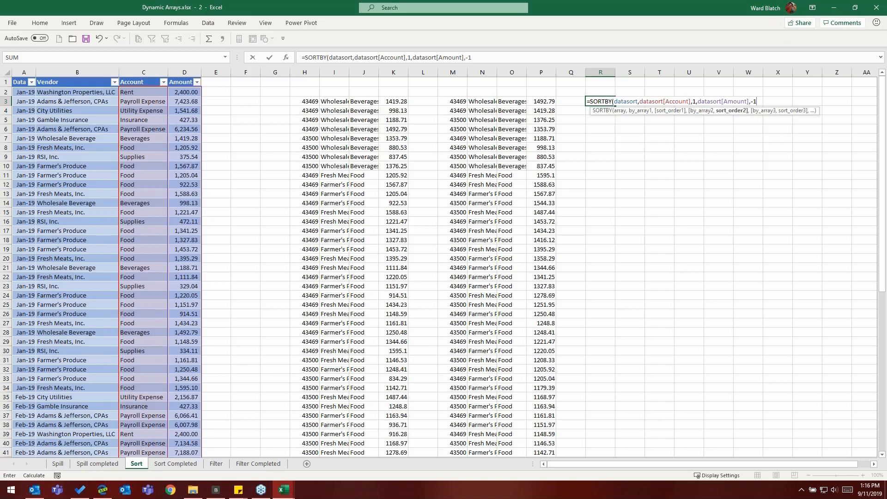
pyautogui.write(')')
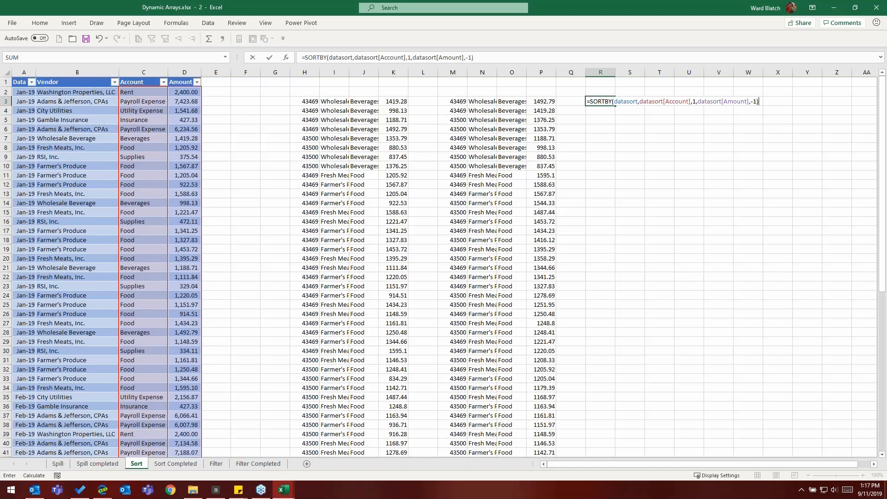
pyautogui.hotkey('ctrl', 'Return')
pyautogui.press('Return')
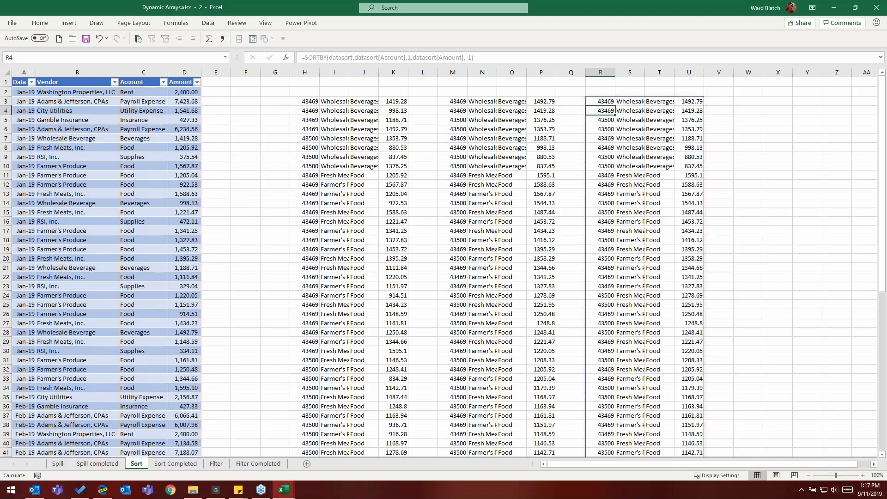
# Step: Review the arguments of the SORTBY formula in cell R3 without changing it
pyautogui.click(602, 101)
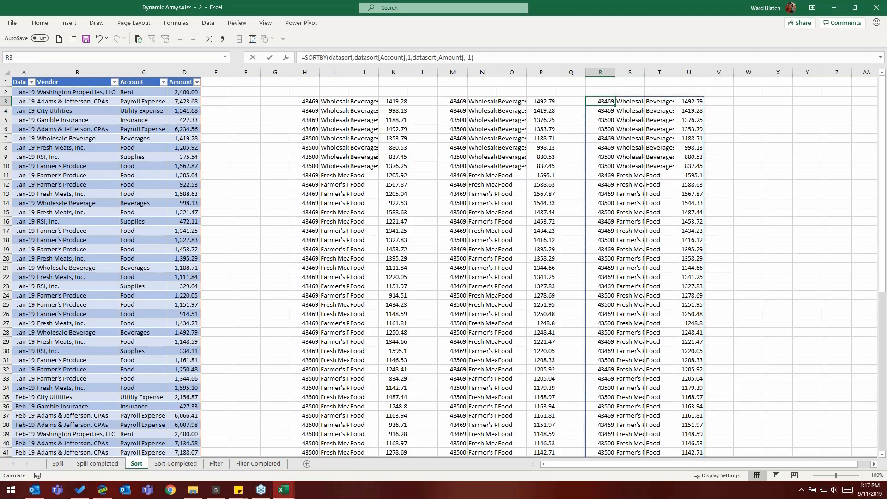
pyautogui.press('F2')
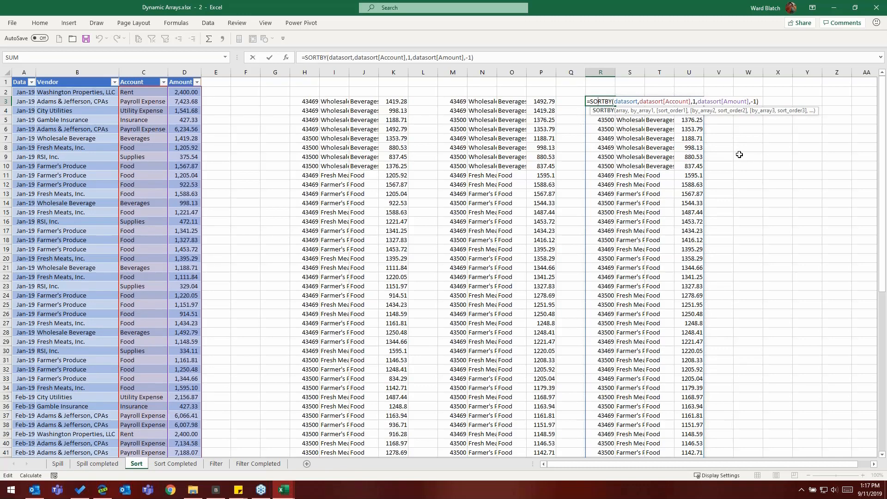
pyautogui.press('Escape')
pyautogui.click(599, 88)
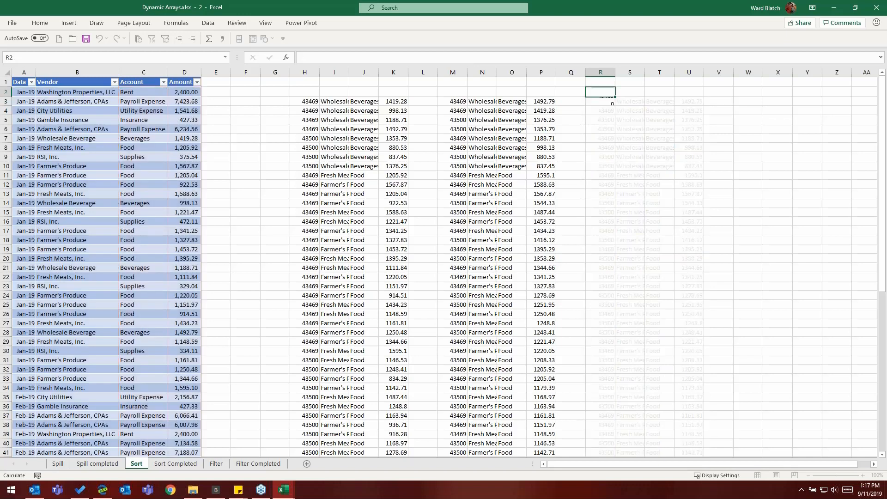
pyautogui.click(598, 102)
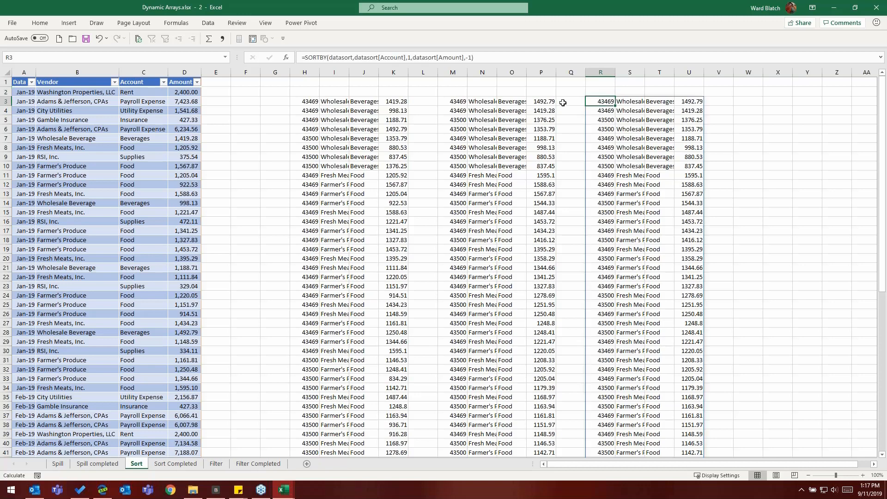
# Step: Format columns H, M and R as Short Date
pyautogui.click(305, 111)
pyautogui.click(305, 73)
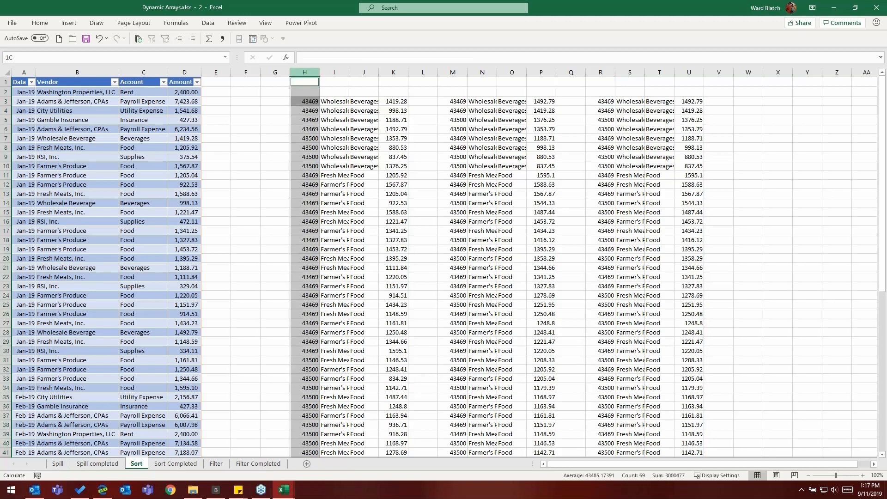
pyautogui.keyDown('ctrl'); pyautogui.click(453, 72); pyautogui.keyUp('ctrl')
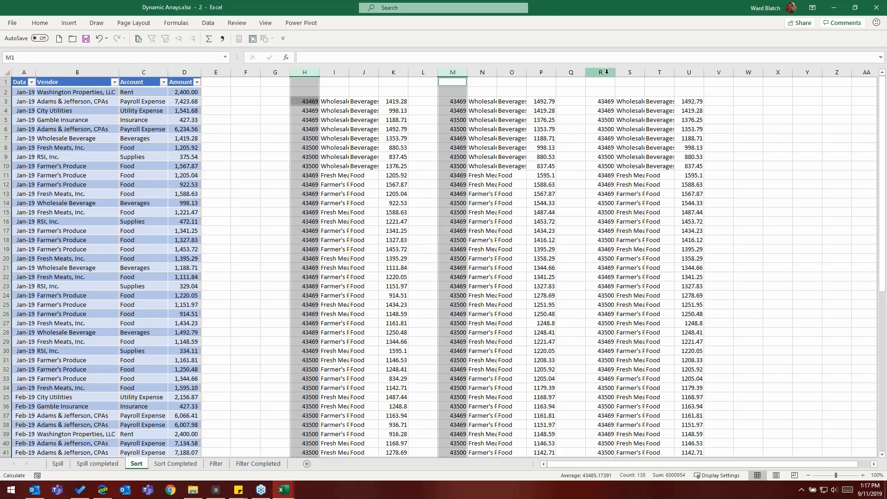
pyautogui.keyDown('ctrl'); pyautogui.click(607, 72); pyautogui.keyUp('ctrl')
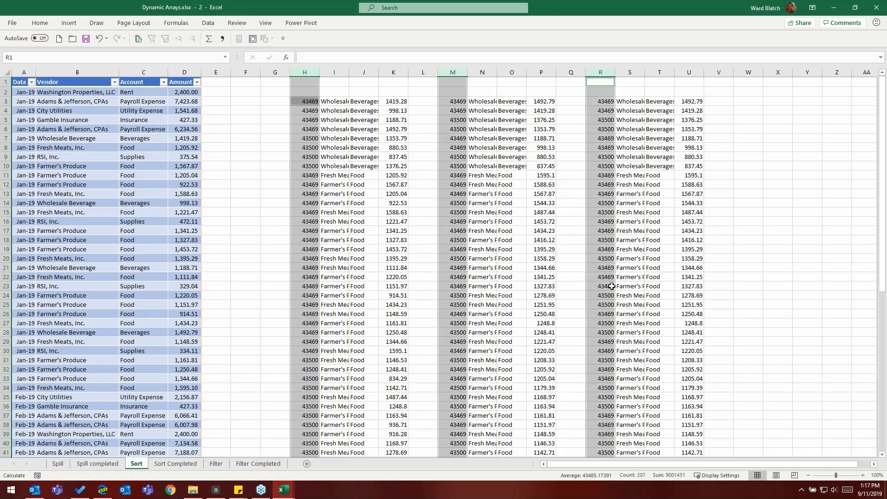
pyautogui.click(39, 23)
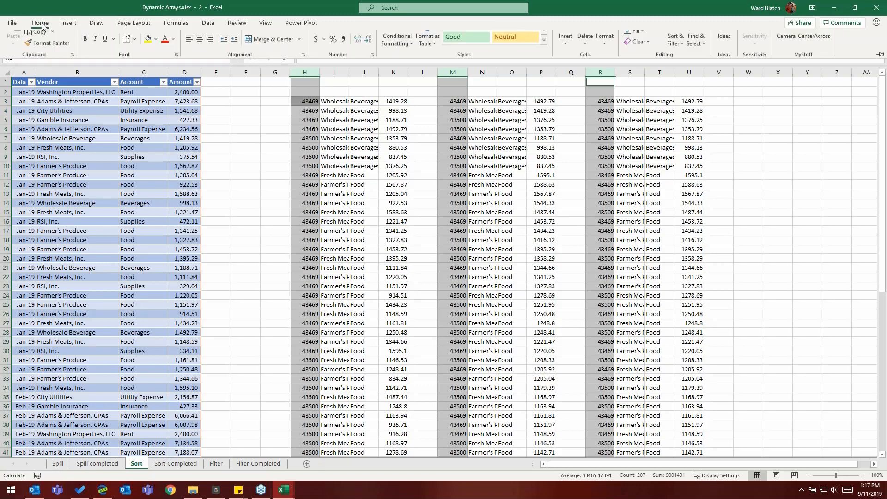
pyautogui.click(370, 41)
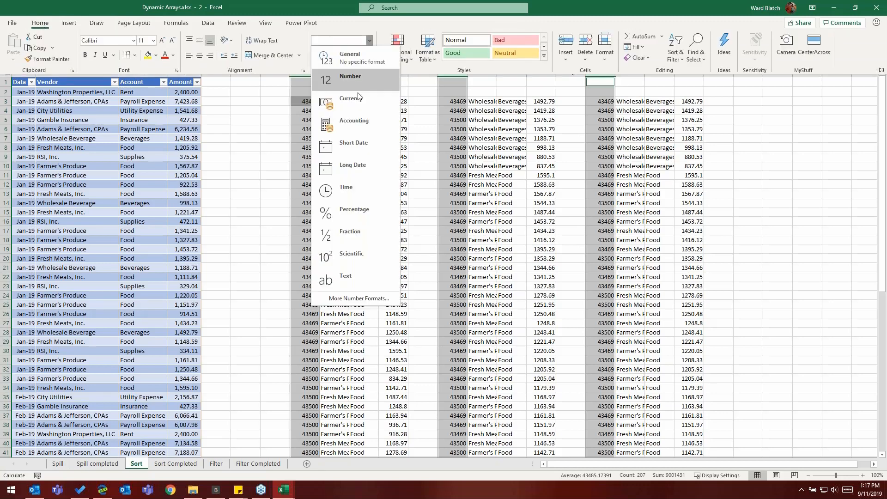
pyautogui.click(360, 147)
pyautogui.click(480, 150)
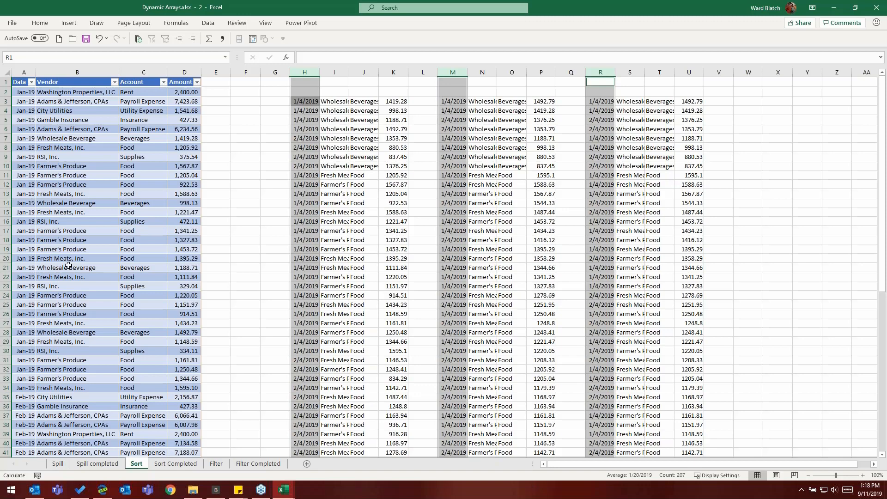
# Step: Change the amount in cell D14 to 50000 and check the spilled multi-key sorts in columns M:P and R:U
pyautogui.click(188, 204)
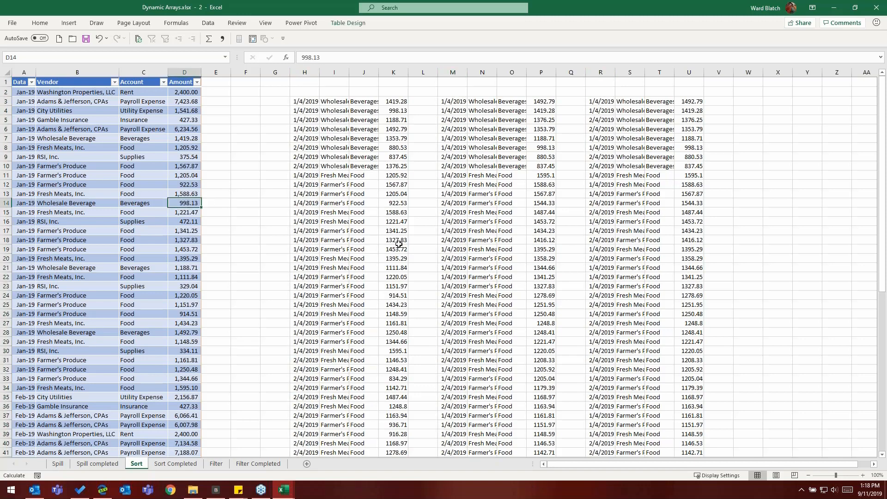
pyautogui.press('F2')
pyautogui.write('500000.00')
pyautogui.press('Return')
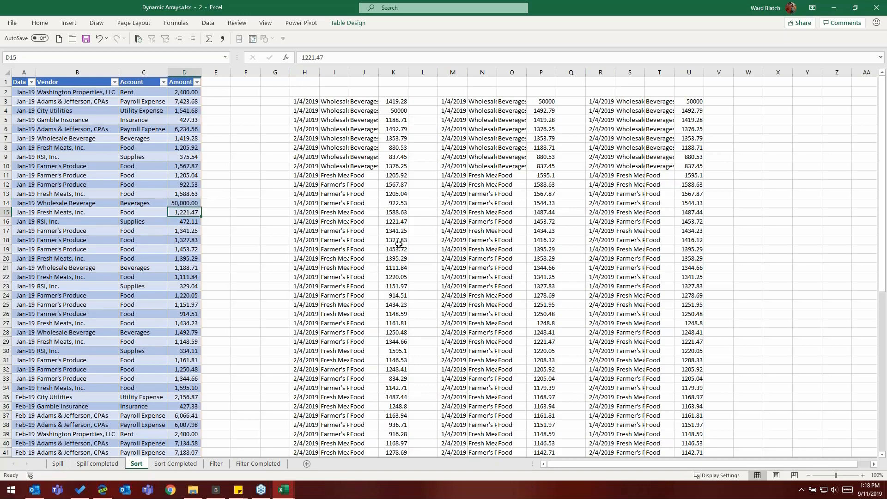
pyautogui.click(544, 100)
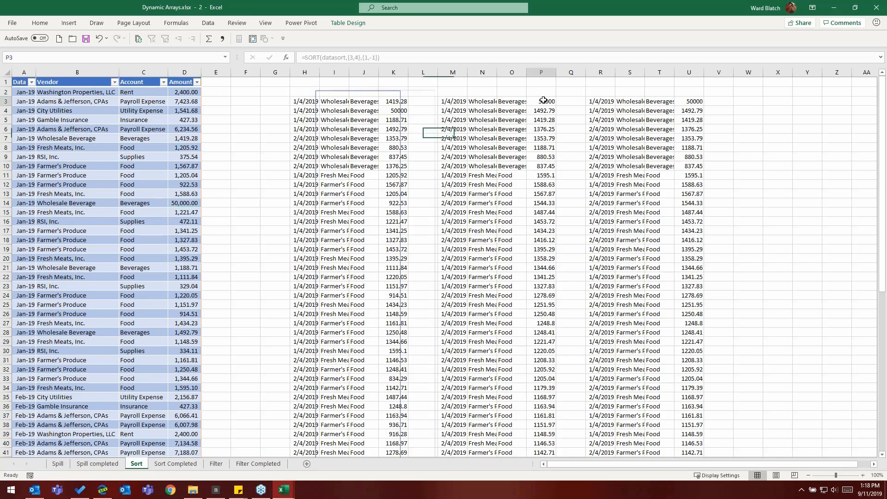
pyautogui.click(603, 101)
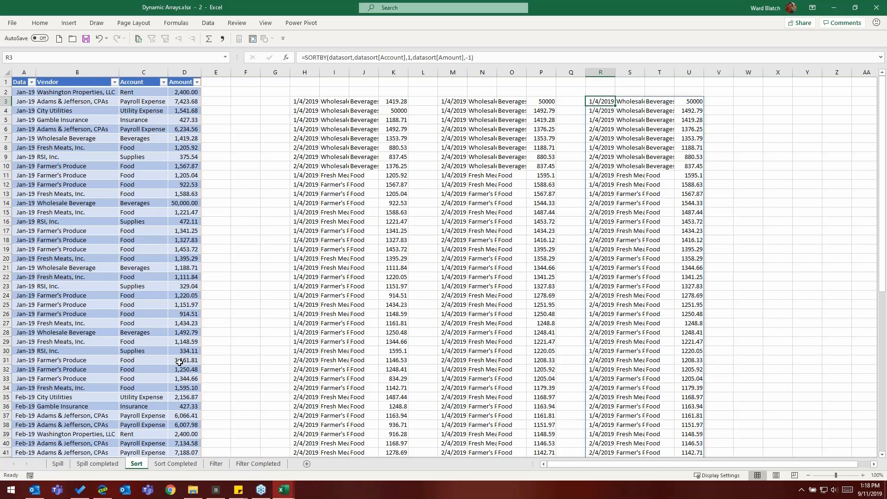
# Step: On the Filter sheet, enter the labels Item in cell J2 and Department in cell J3
pyautogui.click(217, 464)
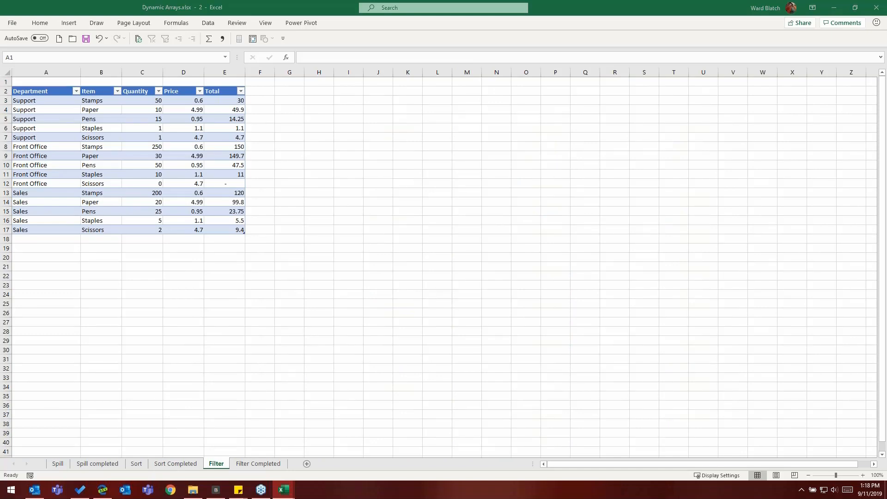
pyautogui.click(171, 156)
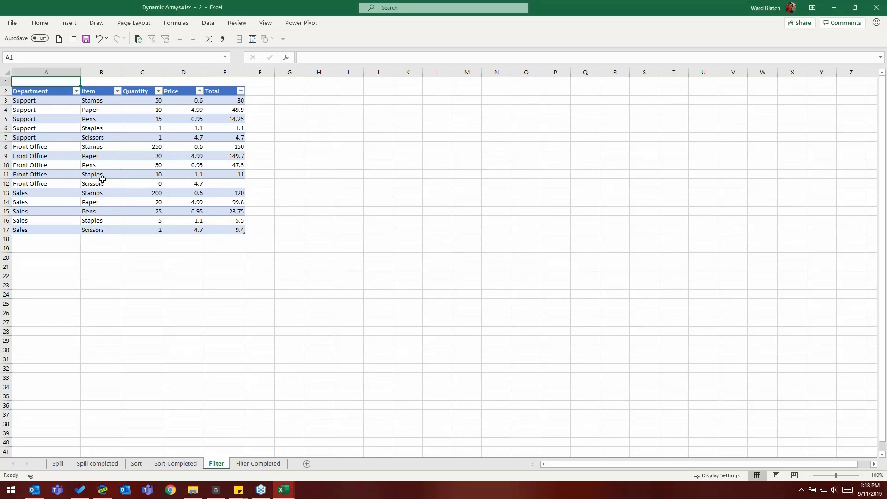
pyautogui.click(123, 164)
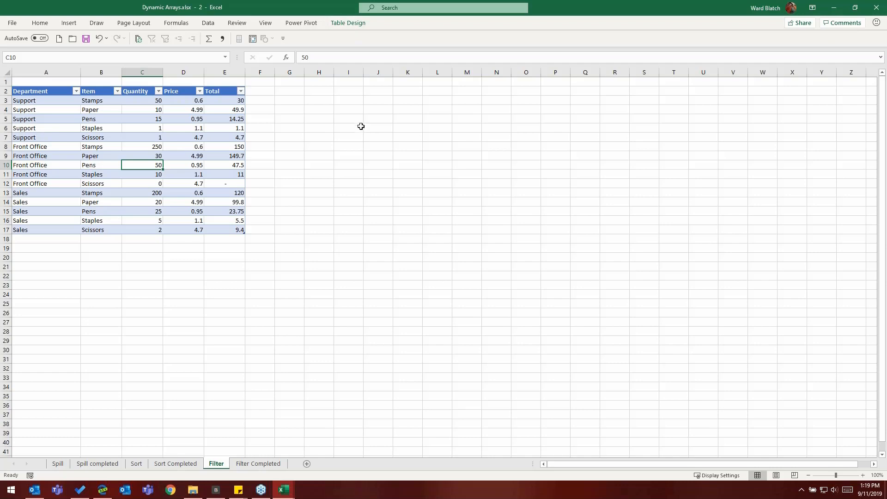
pyautogui.click(382, 92)
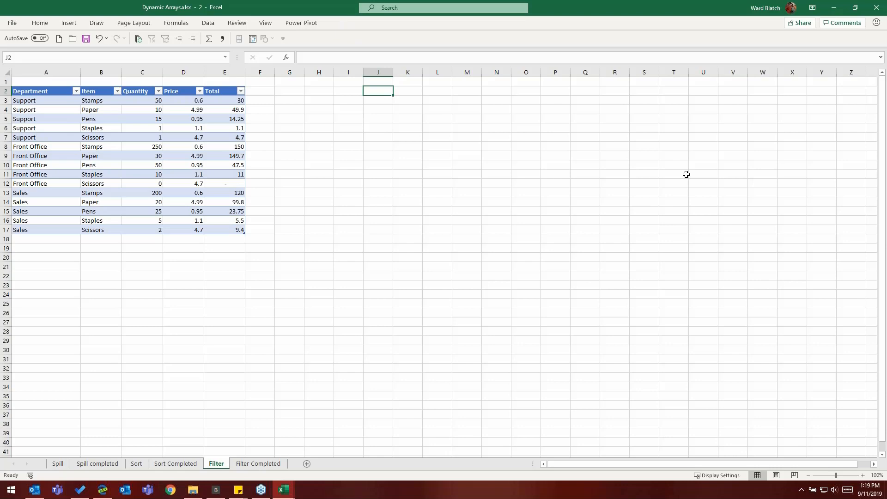
pyautogui.write('Item')
pyautogui.press('Return')
pyautogui.write('Department')
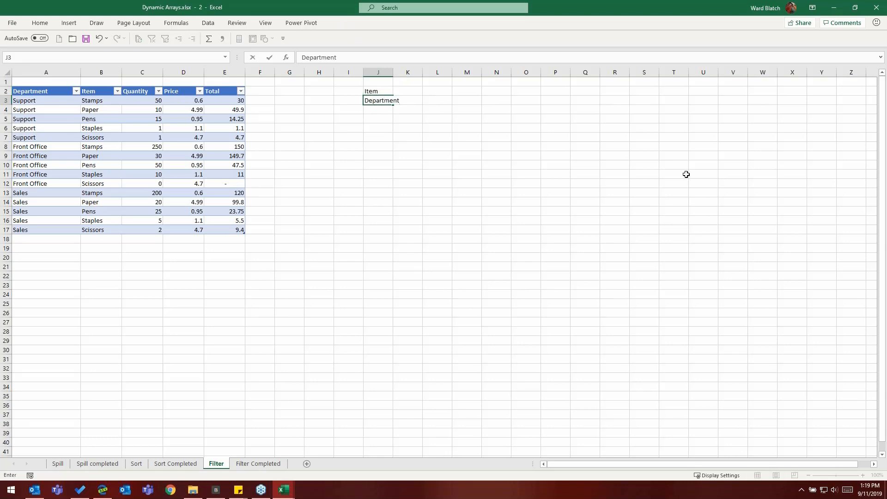
pyautogui.press('Return')
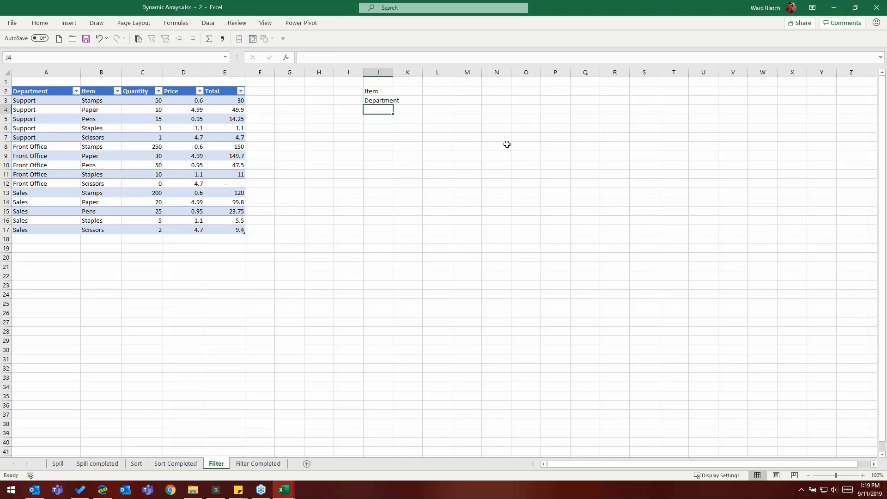
# Step: Widen column J to fit its labels and shade the input cells K2:K3 light orange
pyautogui.moveTo(392, 73); pyautogui.dragTo(417, 101)
pyautogui.click(422, 92)
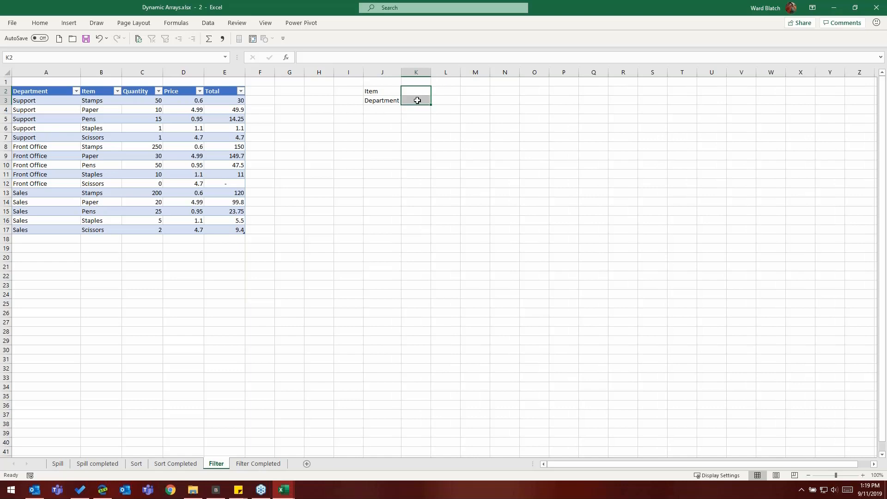
pyautogui.rightClick(417, 100)
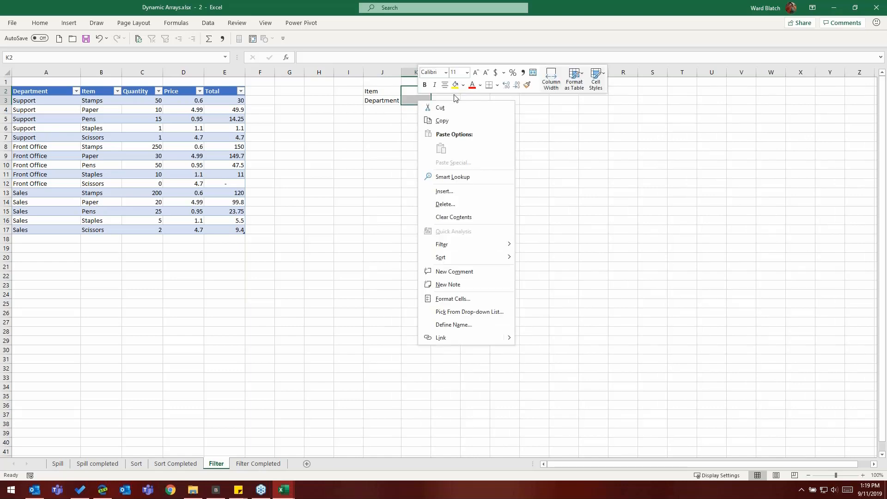
pyautogui.click(463, 86)
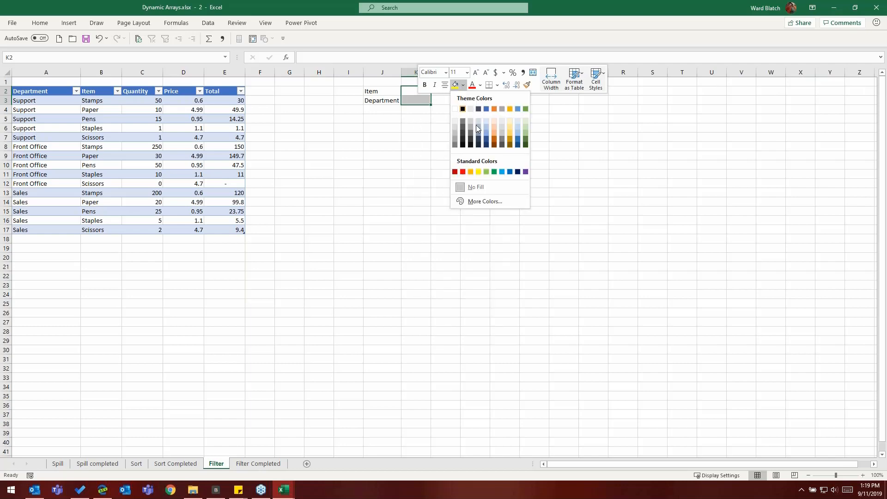
pyautogui.click(493, 129)
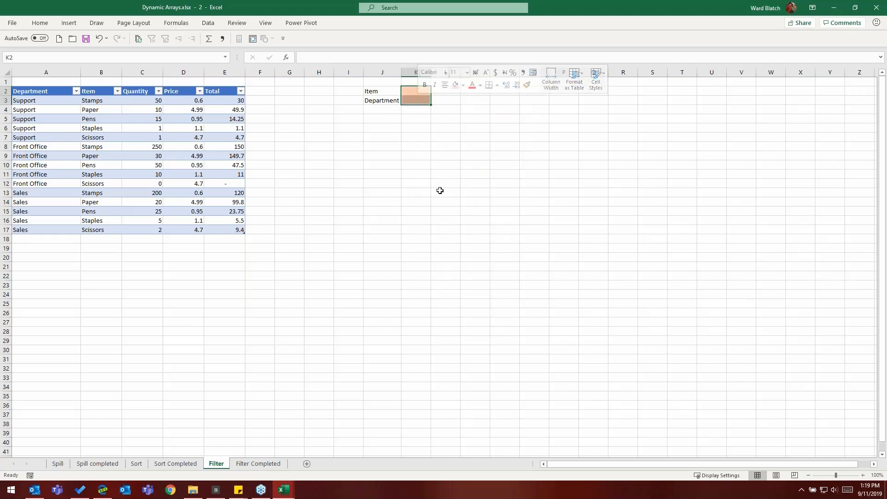
pyautogui.click(375, 135)
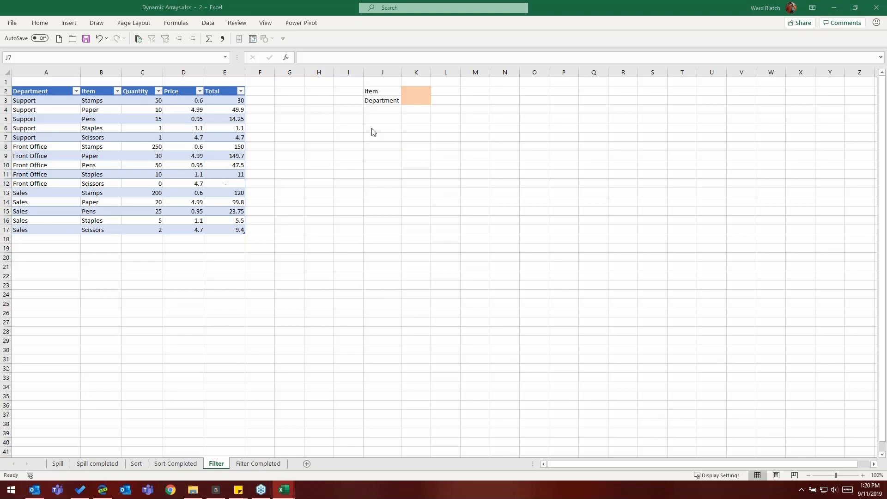
pyautogui.click(376, 139)
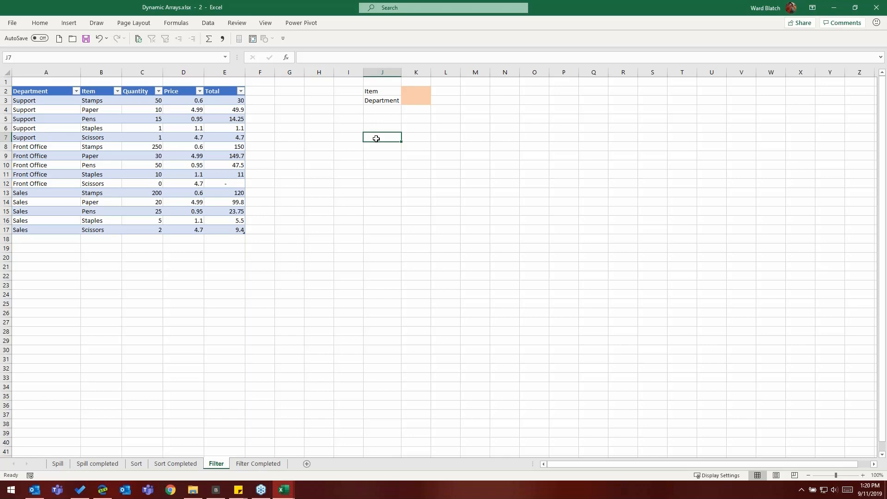
pyautogui.write('=fil')
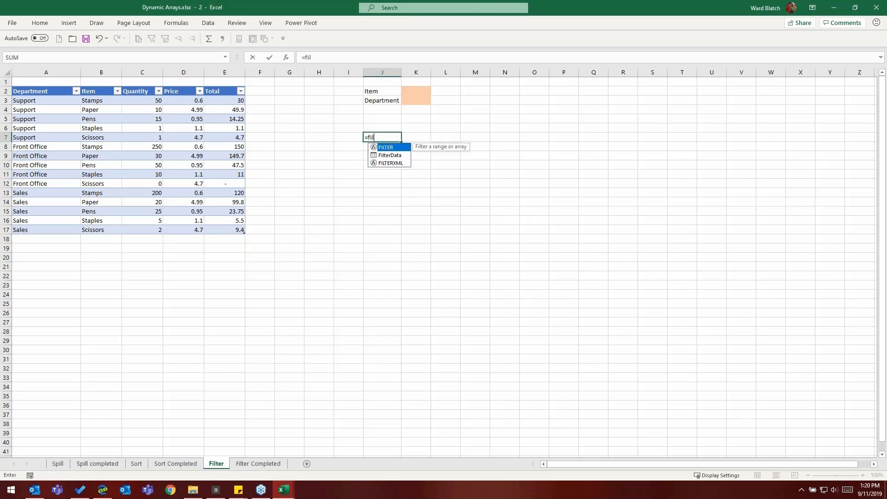
pyautogui.press('Tab')
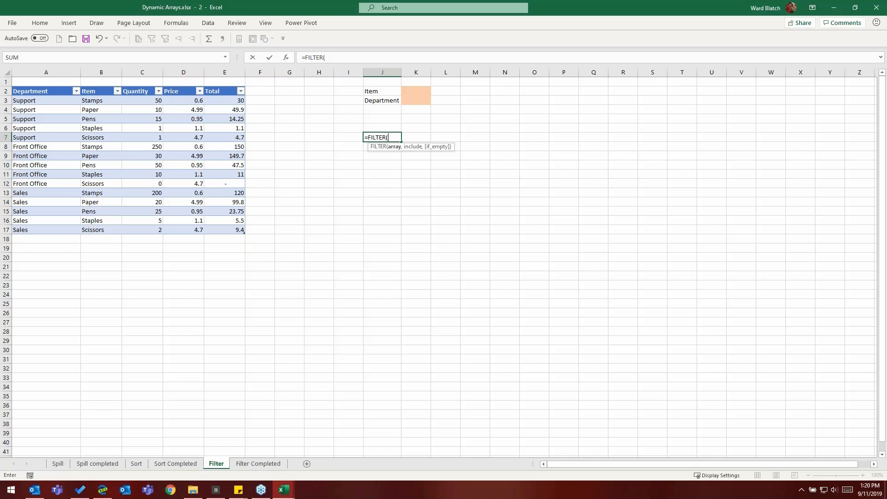
pyautogui.write('da')
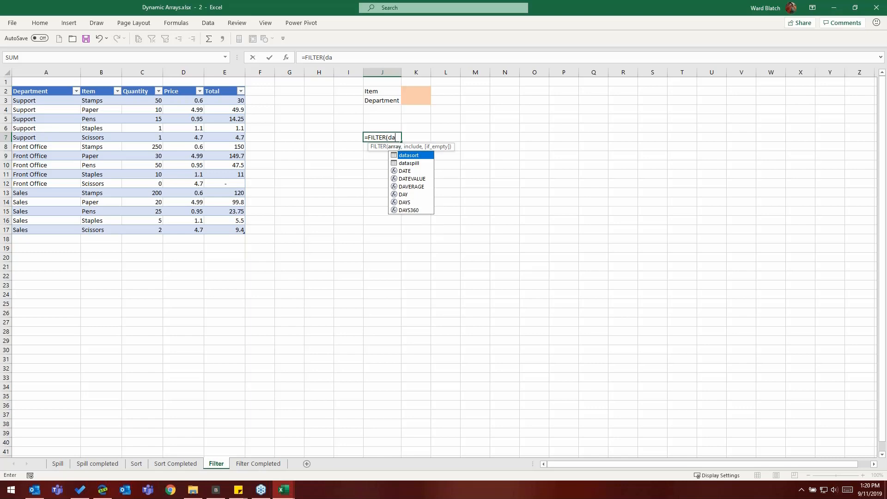
pyautogui.write('`')
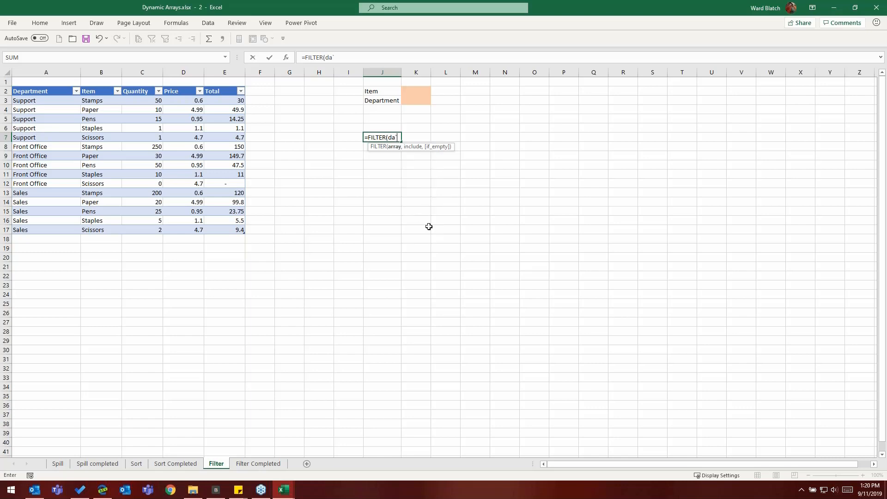
pyautogui.press('Escape')
# Step: Rename the table on the Filter sheet as DataFilter
pyautogui.click(165, 175)
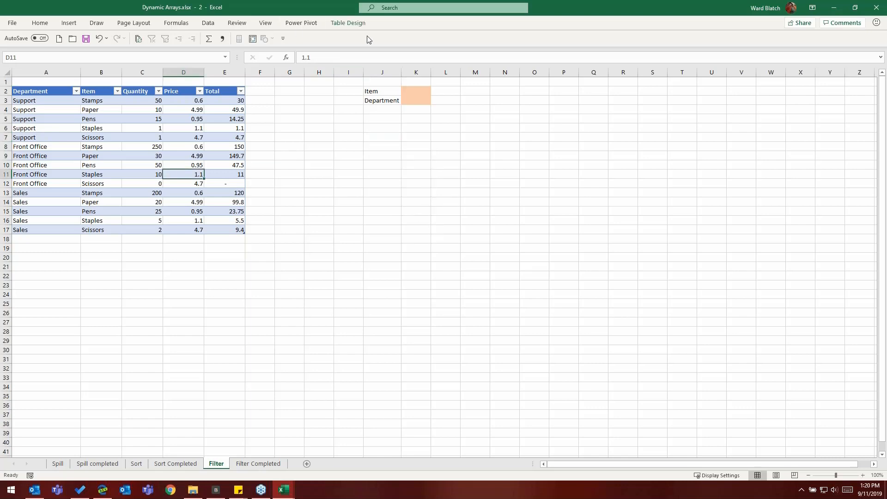
pyautogui.click(28, 47)
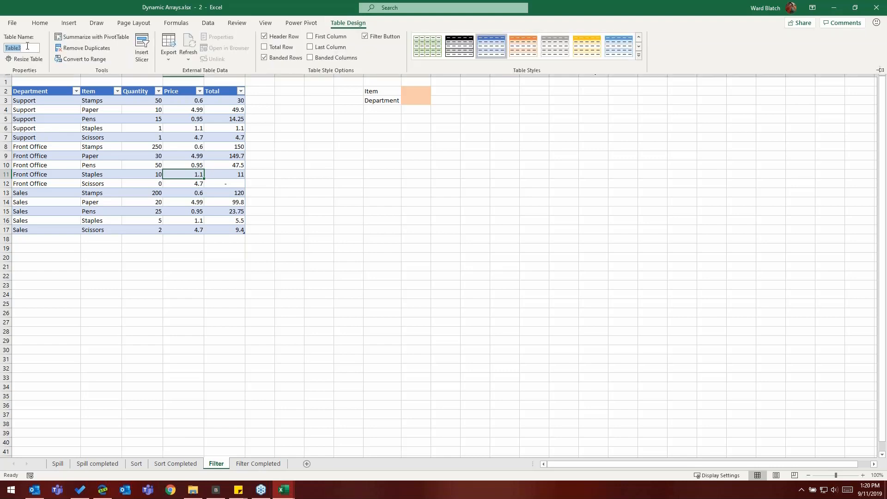
pyautogui.write('DAta')
pyautogui.press('BackSpace')
pyautogui.write('ataFilter')
pyautogui.press('Return')
# Step: In cell J7, enter a FILTER formula returning DataFilter rows whose Item equals K2, with "Item not found" as the if-empty text
pyautogui.click(381, 138)
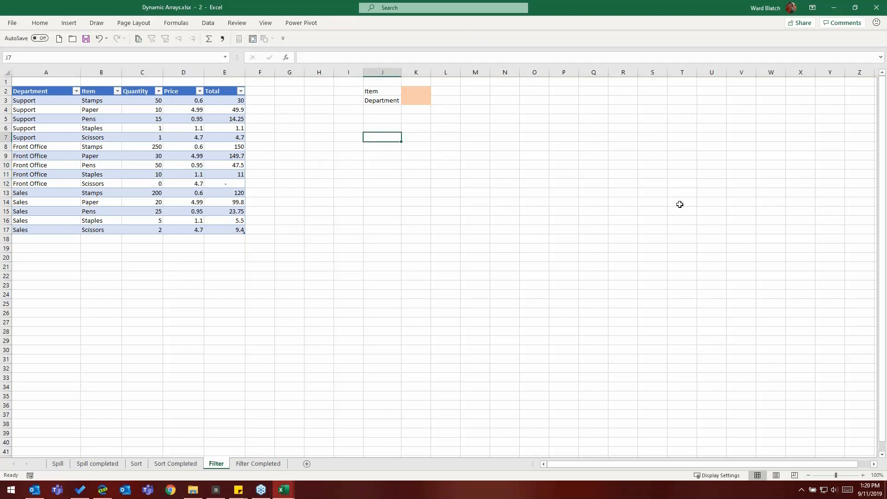
pyautogui.write('=FILTER(')
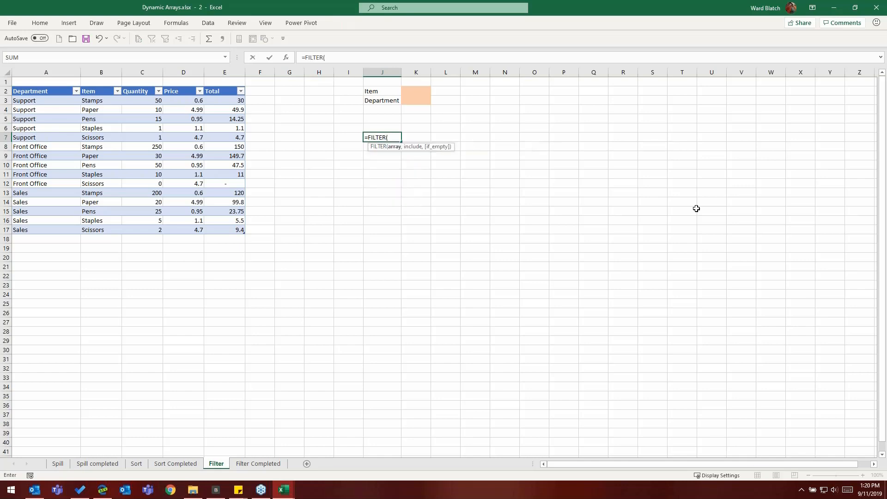
pyautogui.write('DataFilter,')
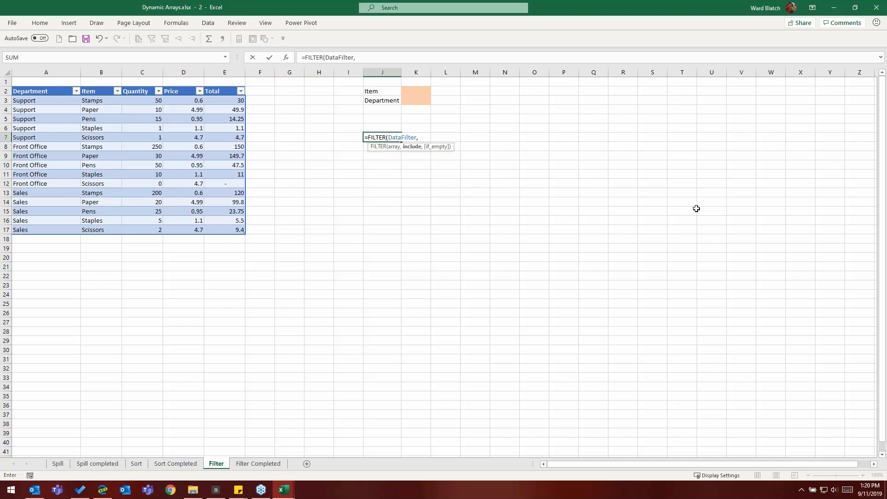
pyautogui.write('data')
pyautogui.press('Tab')
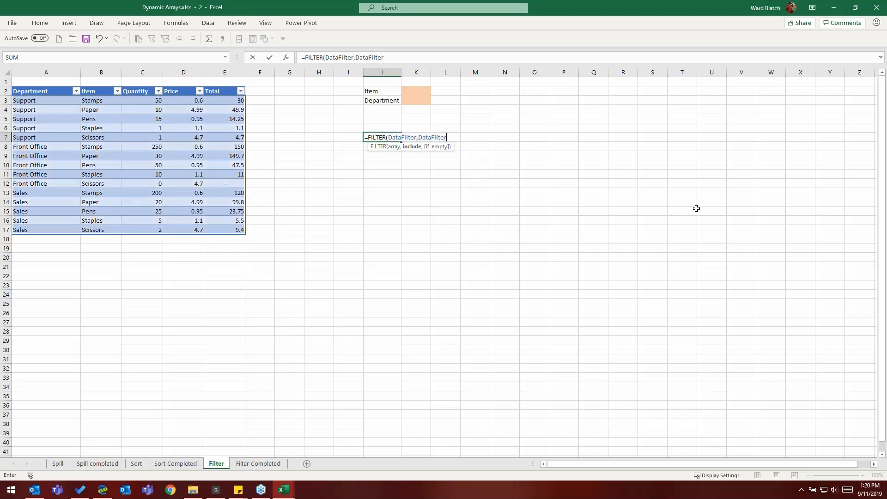
pyautogui.write('[')
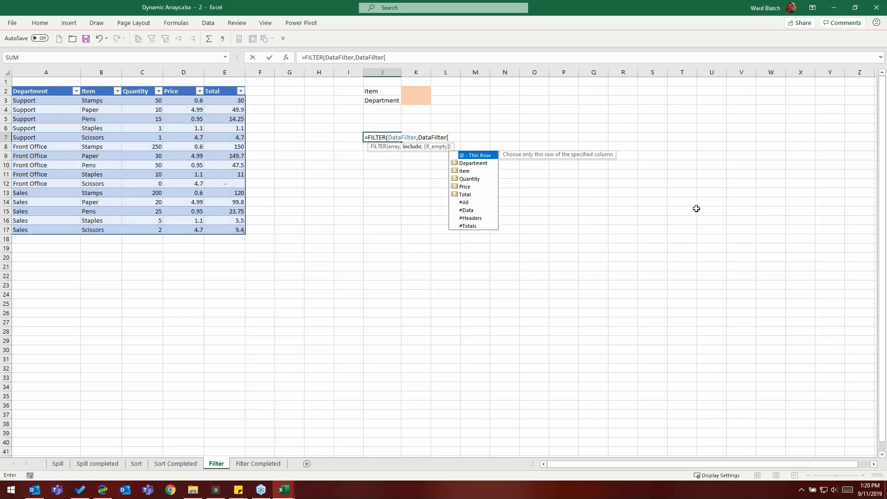
pyautogui.write('Item')
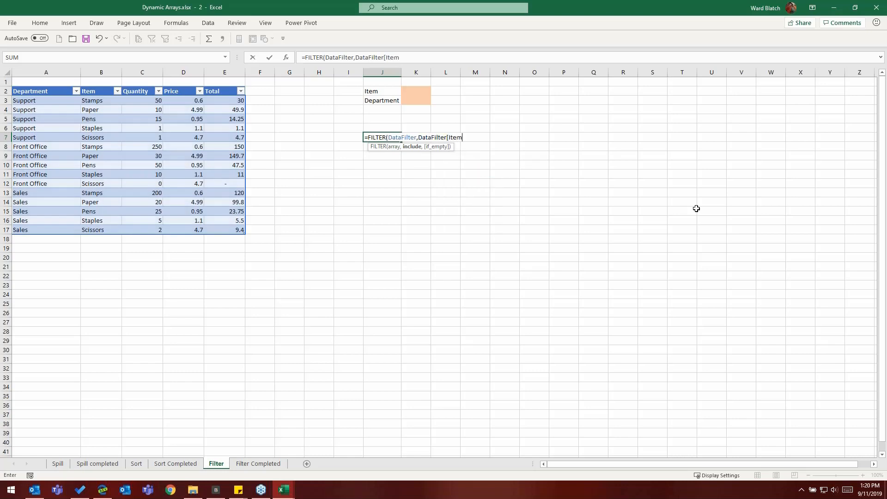
pyautogui.write(']')
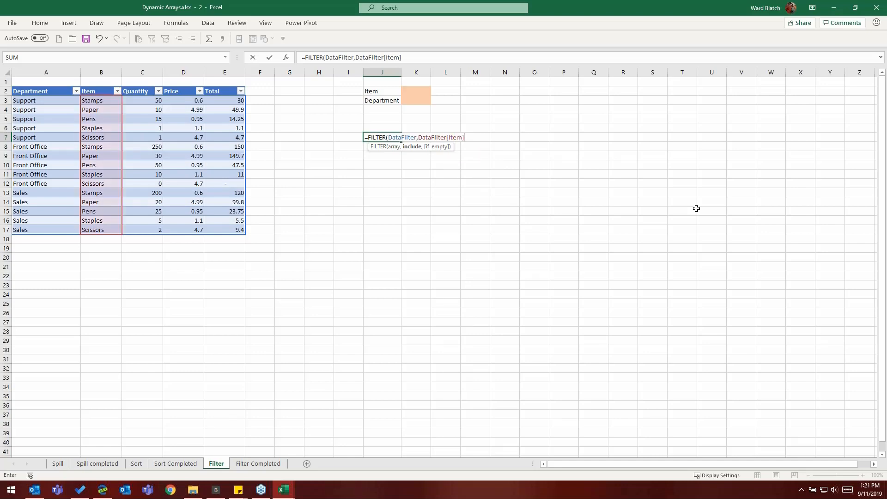
pyautogui.write('=')
pyautogui.click(420, 90)
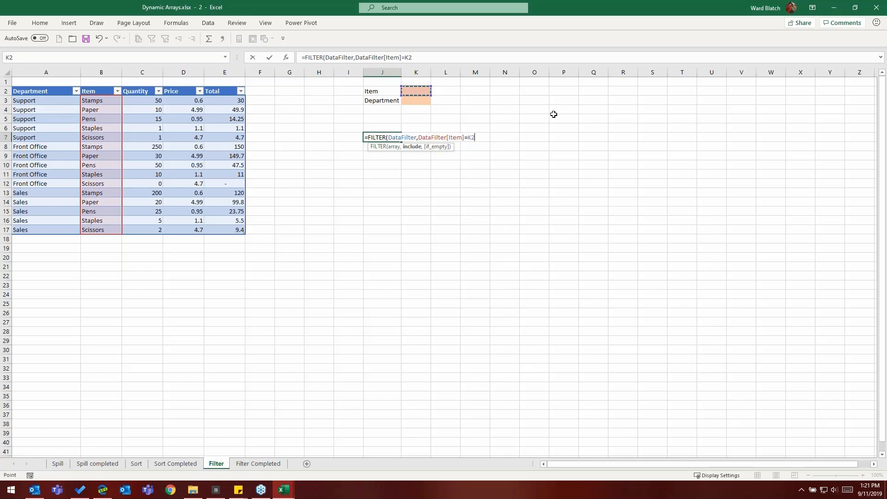
pyautogui.write(',')
pyautogui.write('"Item not found"')
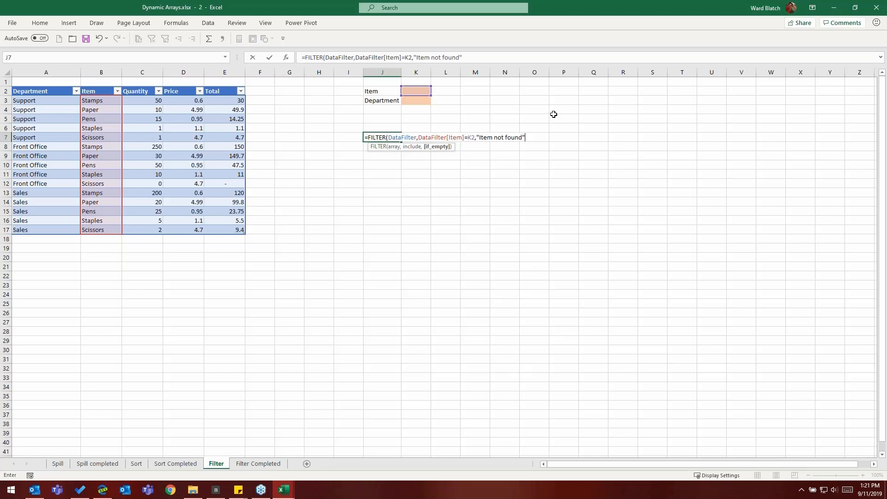
pyautogui.write(')')
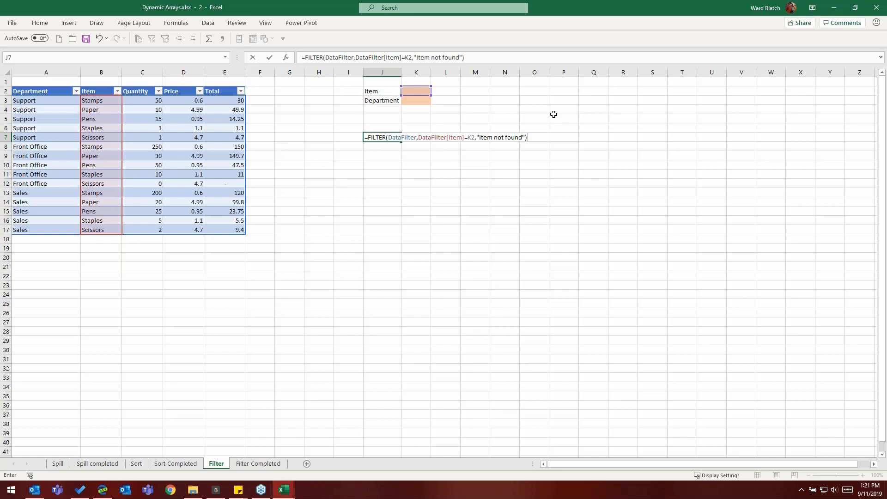
pyautogui.press('Return')
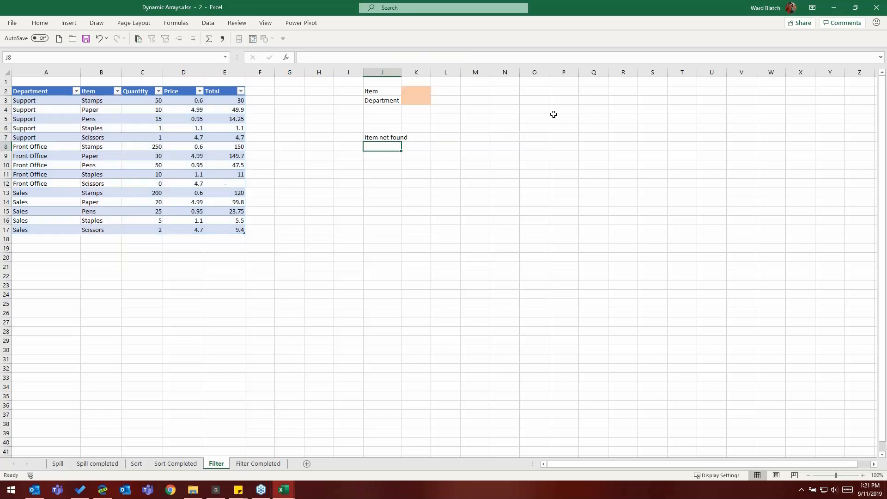
# Step: Enter stamps as the item in cell K2 and inspect the spilled FILTER results starting at J7
pyautogui.click(422, 91)
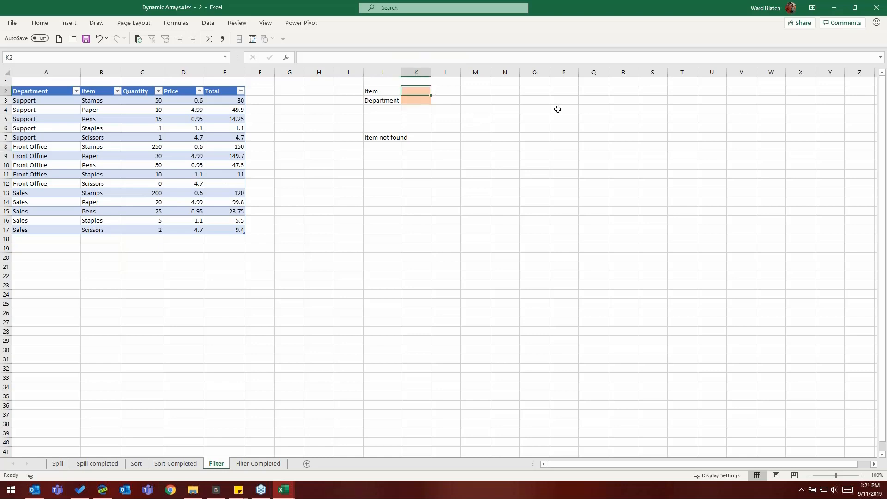
pyautogui.write('stampls')
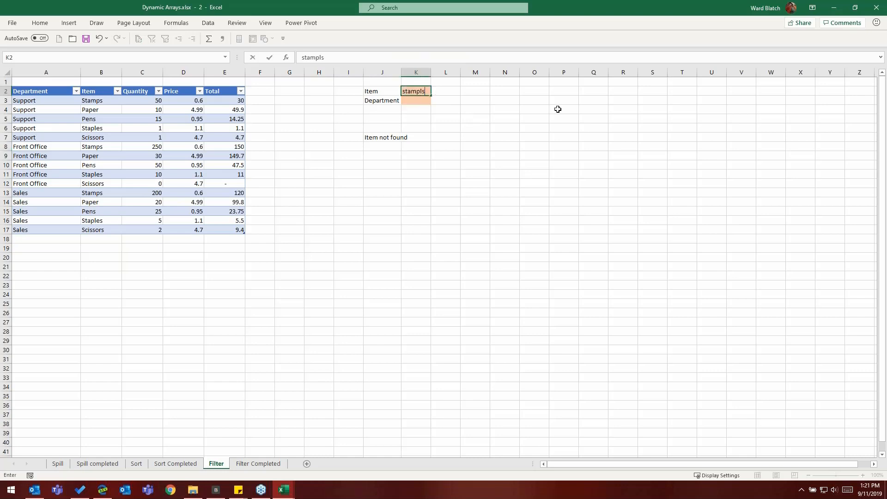
pyautogui.press('BackSpace')
pyautogui.press('BackSpace')
pyautogui.write('s')
pyautogui.press('Return')
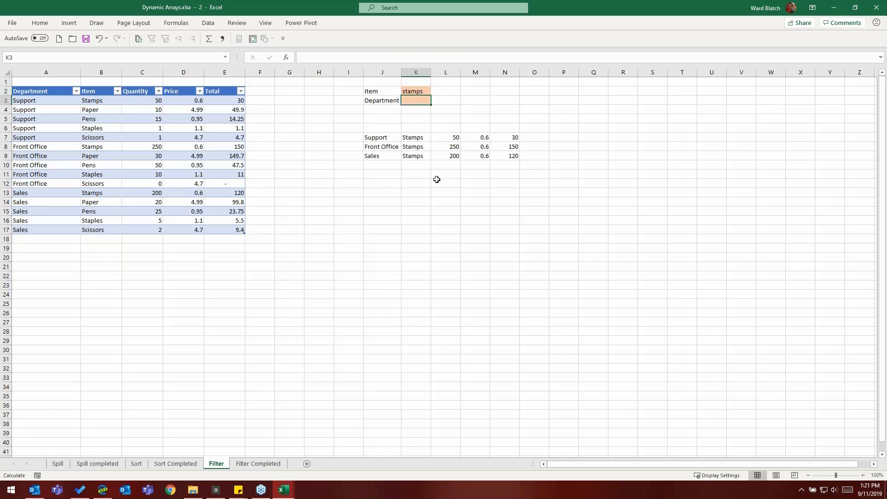
pyautogui.click(373, 139)
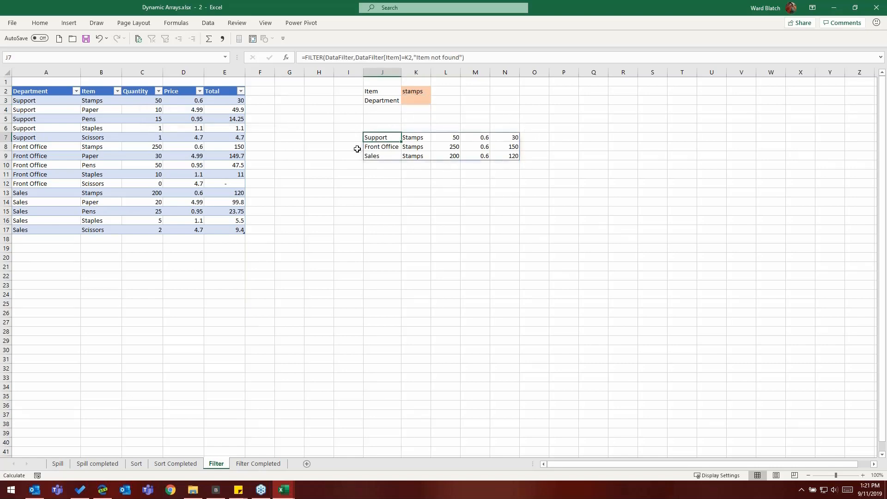
pyautogui.click(456, 148)
pyautogui.click(408, 149)
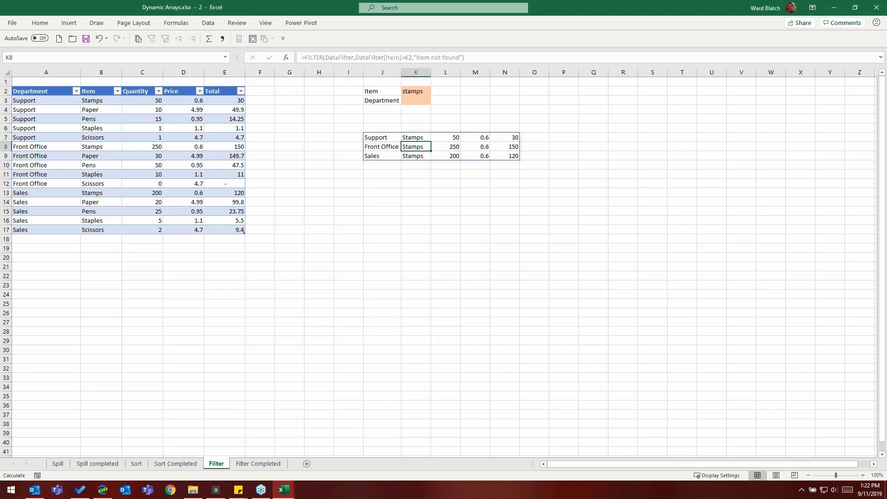
pyautogui.click(393, 156)
pyautogui.click(389, 140)
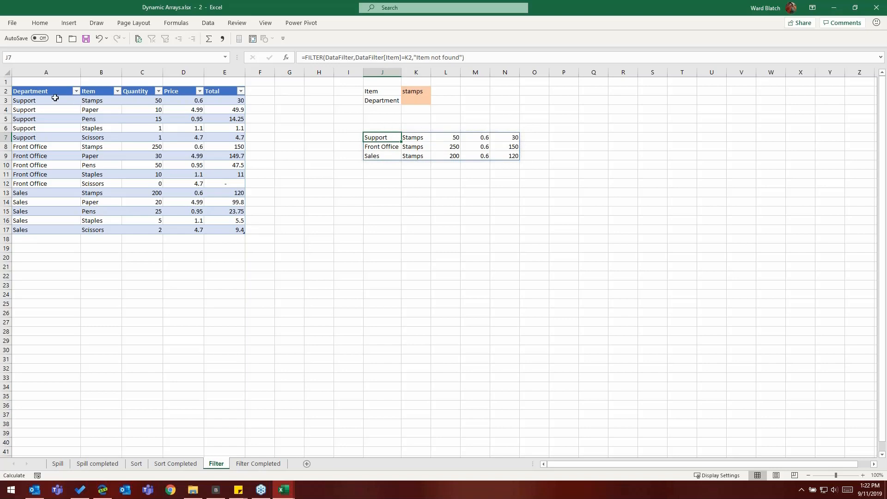
# Step: Copy the table headers A2:E2 to J6:N6 above the filtered results and check each pasted heading
pyautogui.moveTo(55, 92); pyautogui.dragTo(232, 91)
pyautogui.hotkey('ctrl', 'c')
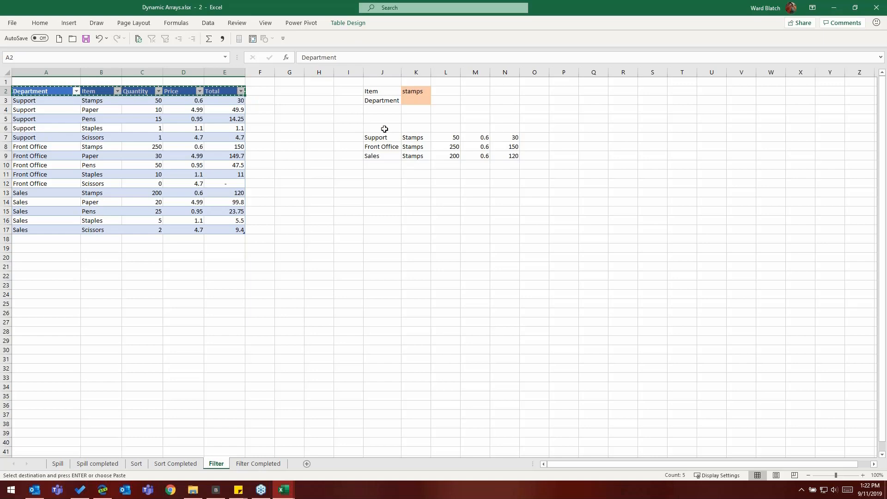
pyautogui.click(384, 129)
pyautogui.hotkey('ctrl', 'v')
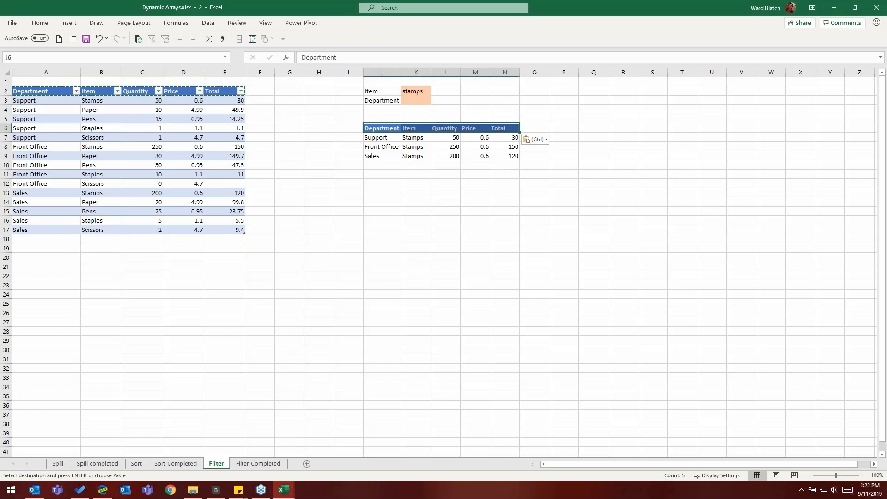
pyautogui.click(425, 198)
pyautogui.click(382, 129)
pyautogui.click(416, 128)
pyautogui.click(448, 128)
pyautogui.click(472, 128)
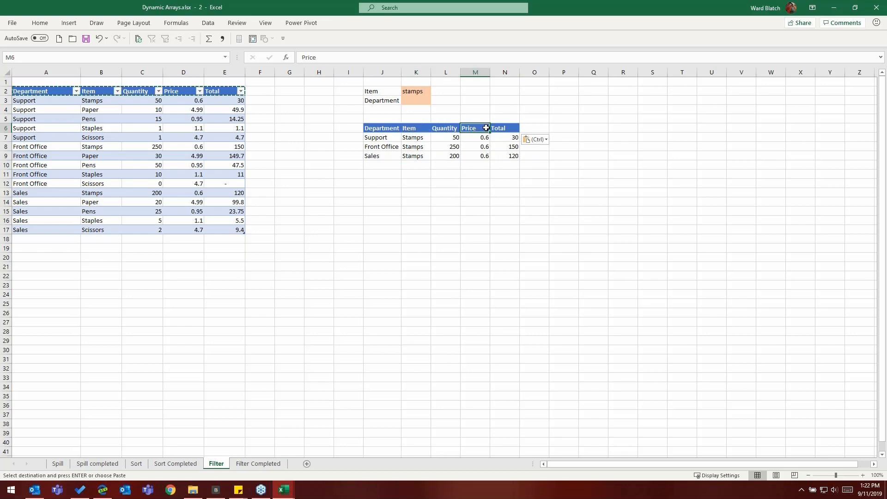
pyautogui.click(495, 128)
# Step: Change the item in cell K2 to paper
pyautogui.click(411, 92)
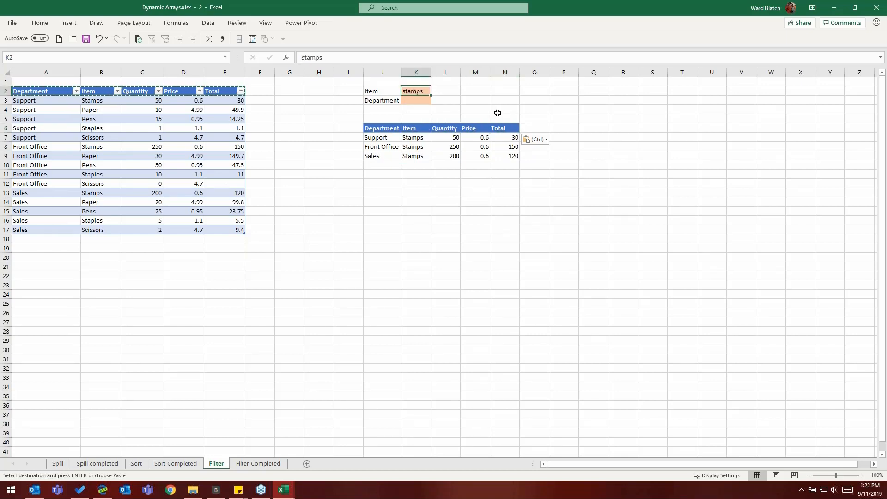
pyautogui.write('paper')
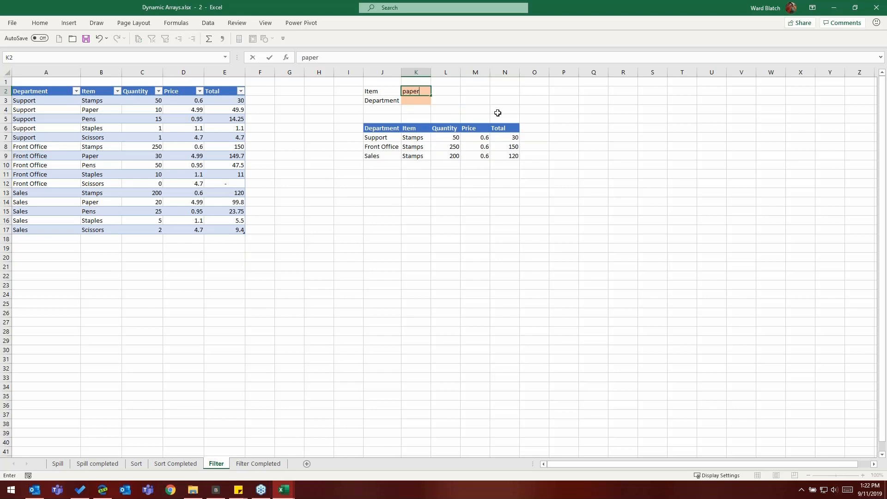
pyautogui.hotkey('ctrl', 'Return')
pyautogui.press('Return')
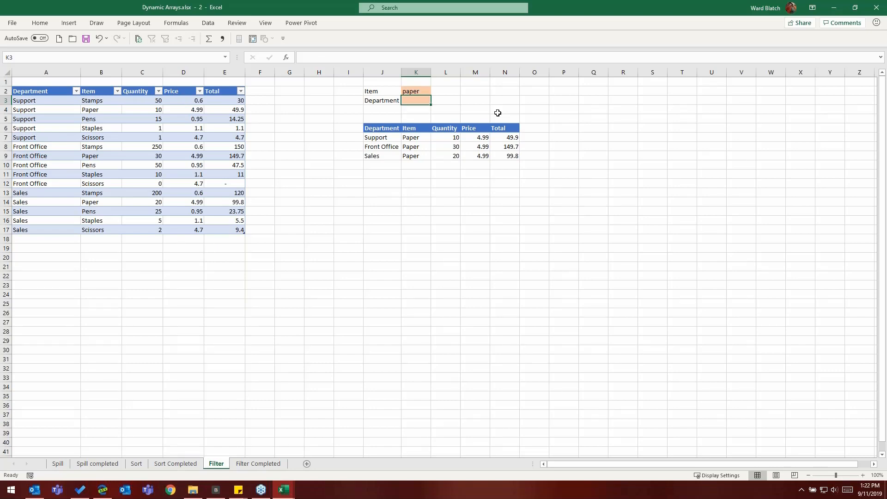
# Step: Copy the header row J6:N6 to Q6:U6 for a second filtered list
pyautogui.click(391, 130)
pyautogui.moveTo(391, 129); pyautogui.dragTo(496, 130)
pyautogui.hotkey('ctrl', 'c')
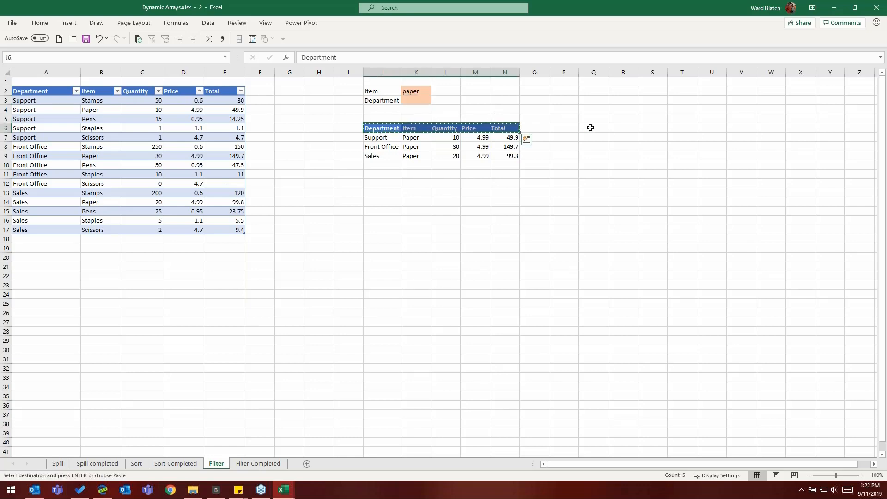
pyautogui.click(591, 128)
pyautogui.hotkey('ctrl', 'v')
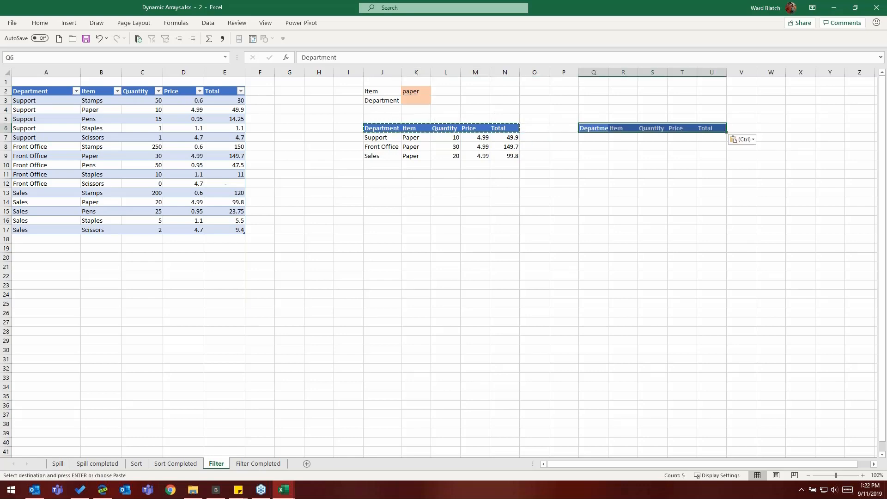
pyautogui.click(591, 137)
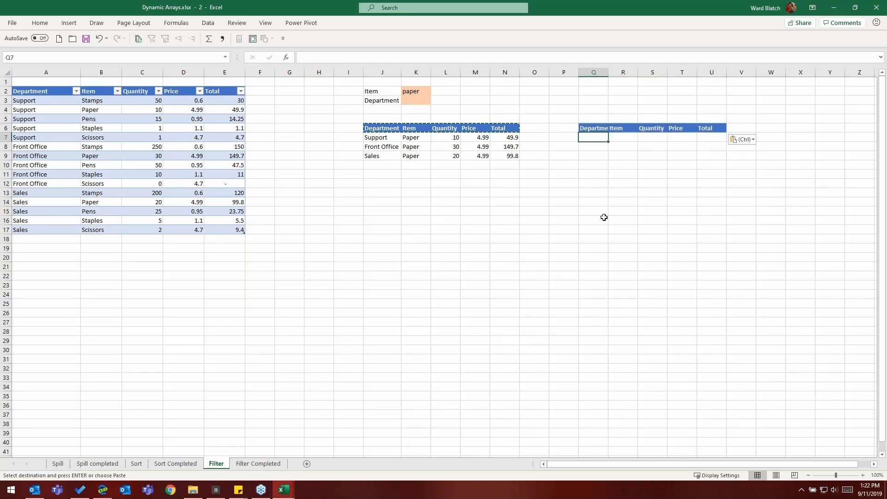
pyautogui.write('=f')
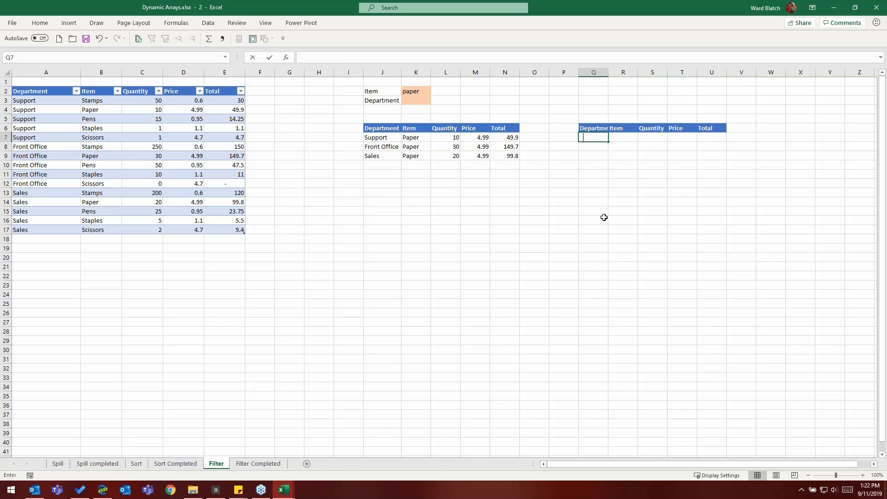
pyautogui.write('ilter')
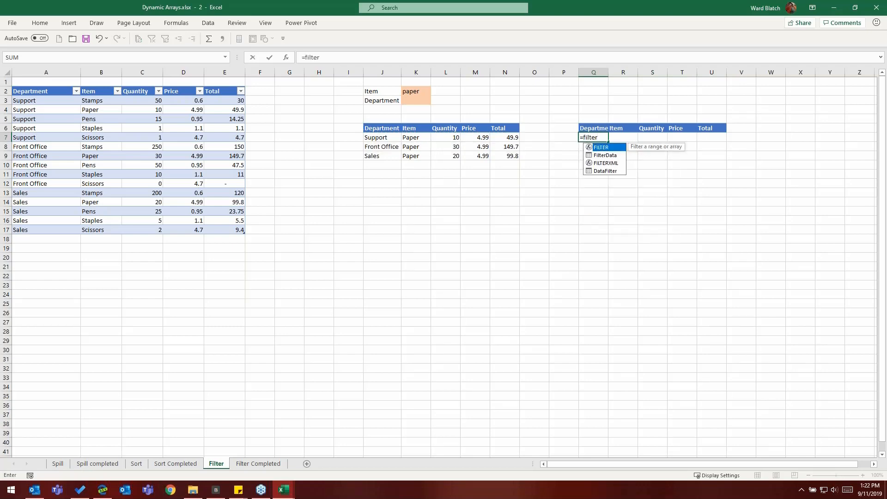
pyautogui.press('Tab')
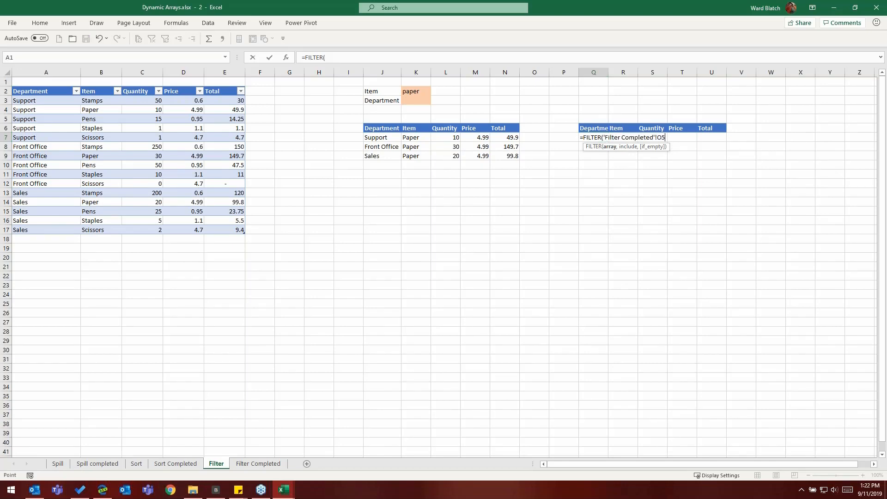
pyautogui.press('Escape')
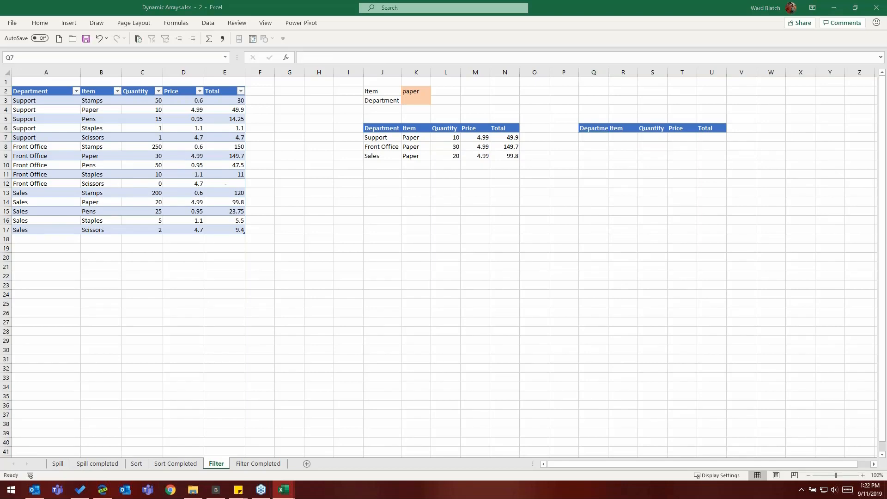
# Step: Start a FILTER formula in cell Q7 with the DataFilter table as its array
pyautogui.click(603, 140)
pyautogui.write('=')
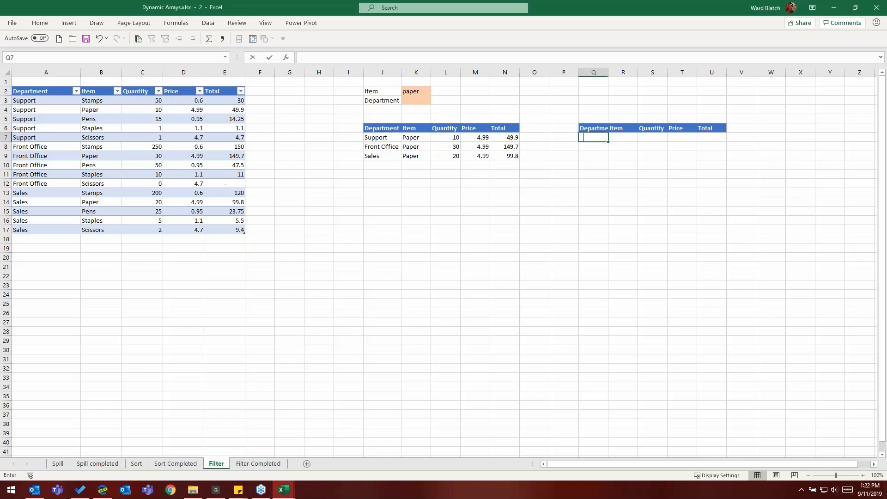
pyautogui.write('filt')
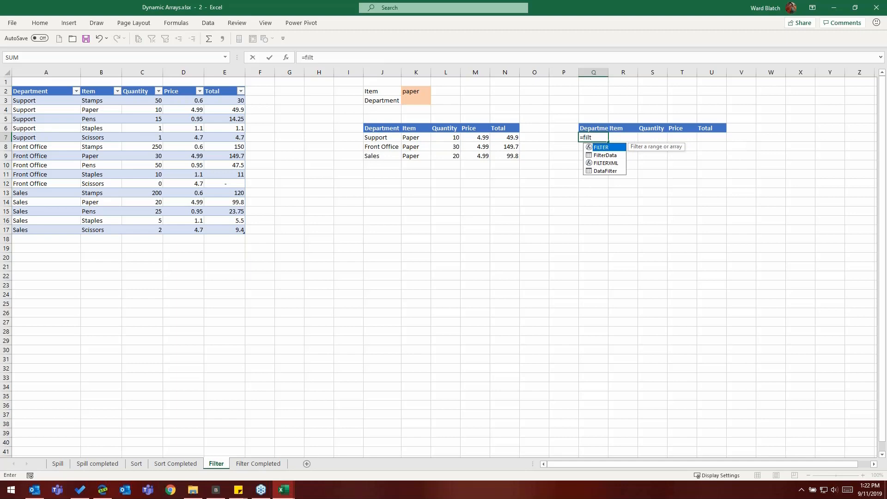
pyautogui.press('Tab')
pyautogui.write('Data')
pyautogui.press('Tab')
pyautogui.write(',')
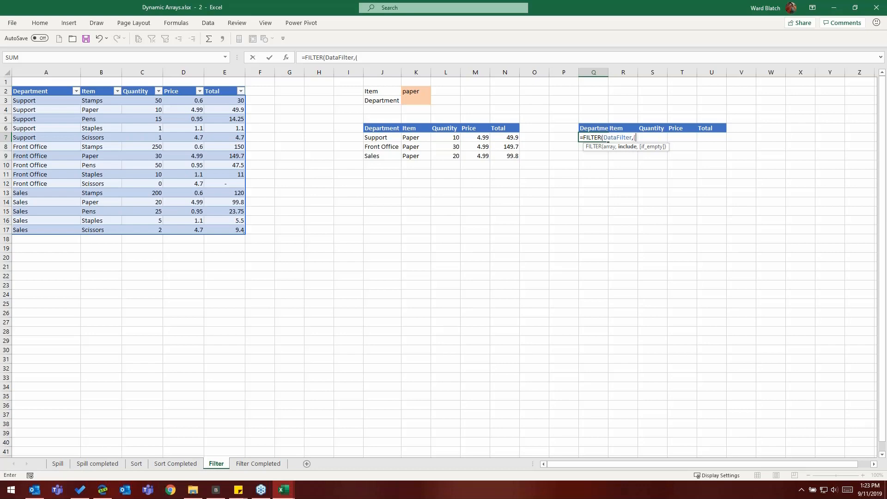
# Step: Add (DataFilter[Item]=K2 as the first include condition of the FILTER formula in Q7
pyautogui.write('fil')
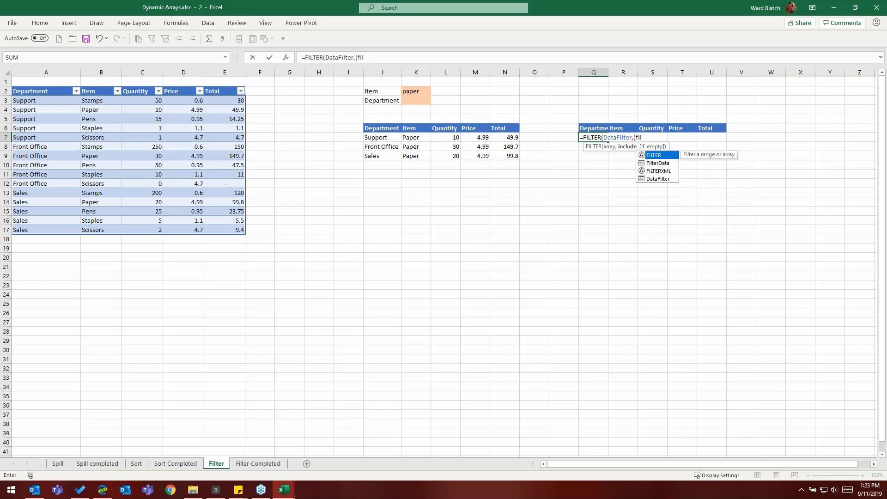
pyautogui.press('BackSpace')
pyautogui.press('BackSpace')
pyautogui.press('BackSpace')
pyautogui.write('DataFilter')
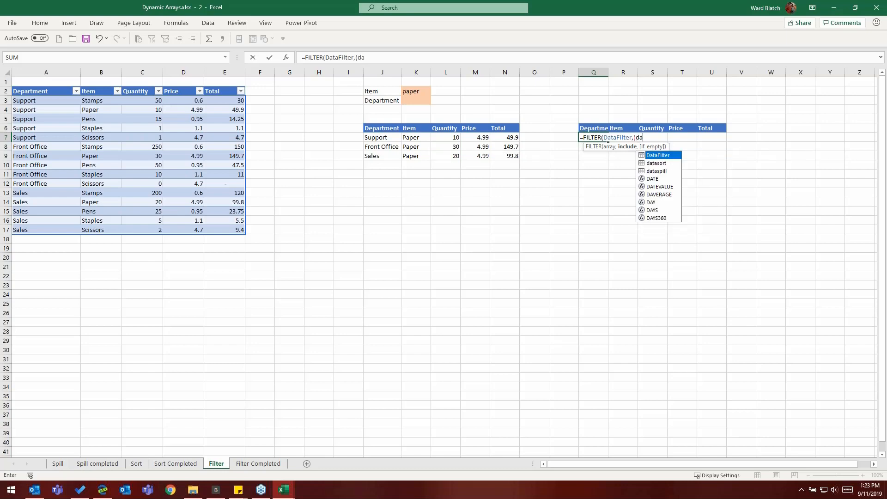
pyautogui.press('Tab')
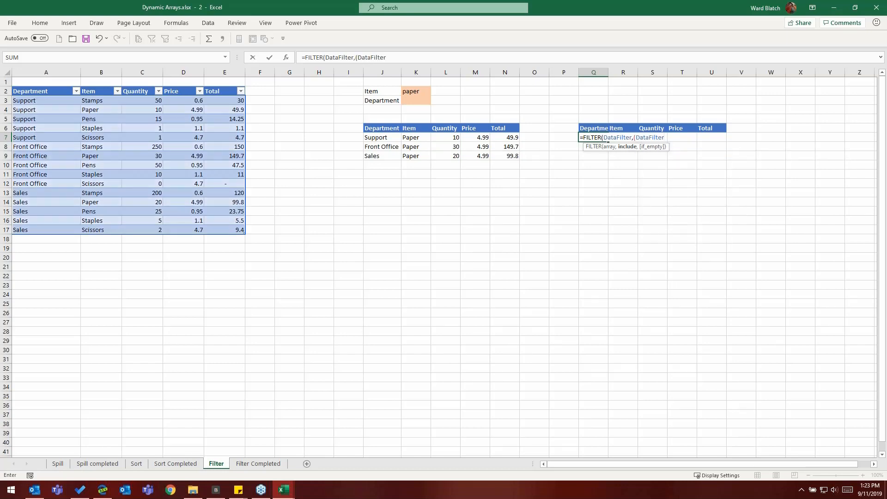
pyautogui.write('[t')
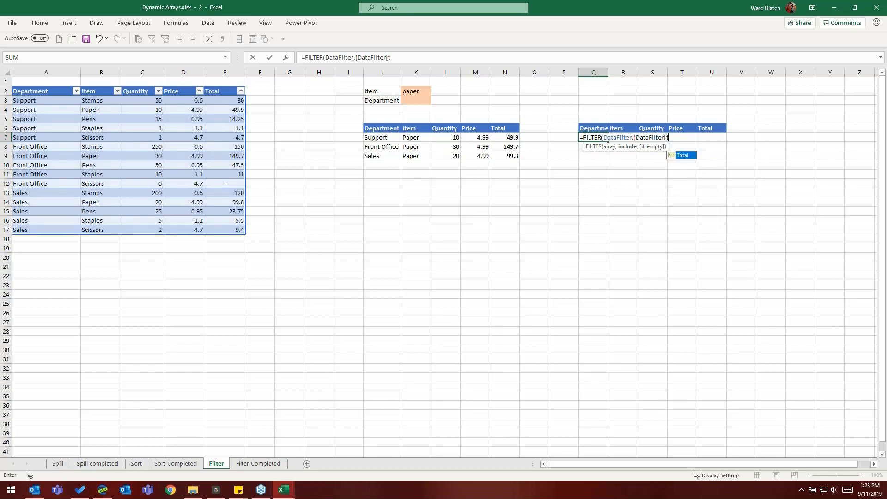
pyautogui.press('BackSpace')
pyautogui.write('it')
pyautogui.press('Tab')
pyautogui.write(']')
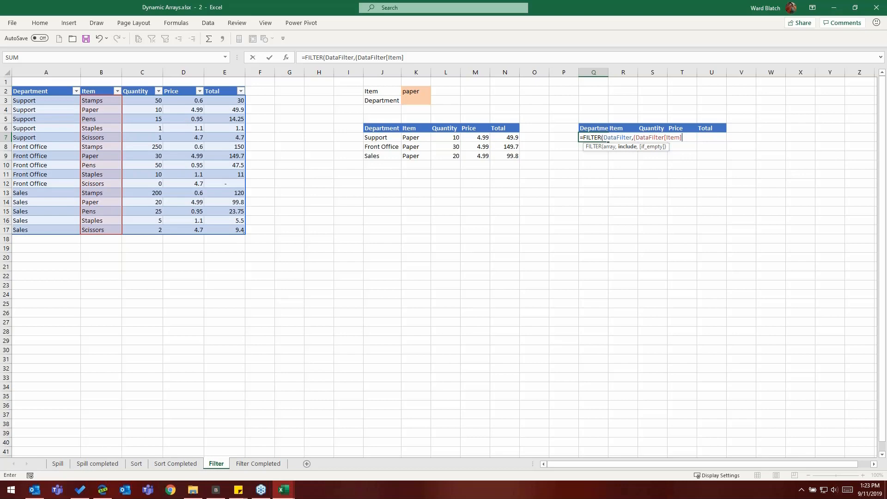
pyautogui.write('=')
pyautogui.click(415, 91)
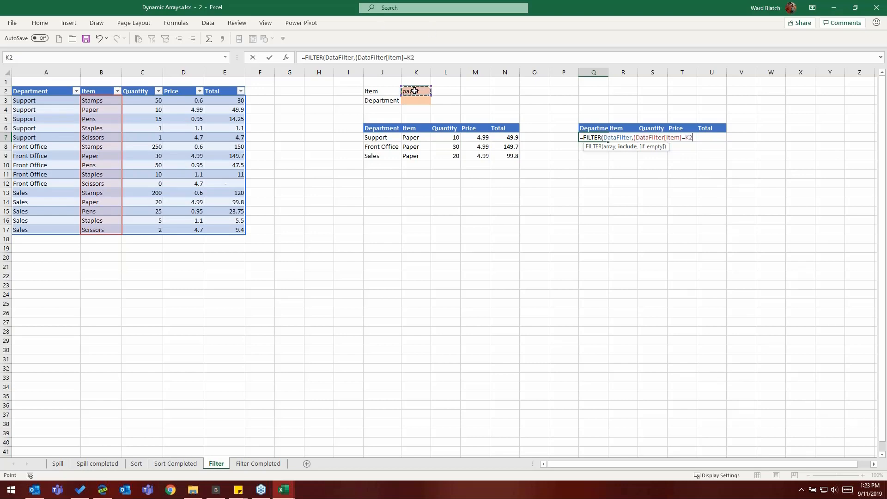
# Step: Close the item condition and multiply it by a second condition, (DataFilter[Department]=K3)
pyautogui.write(')*')
pyautogui.write('(da')
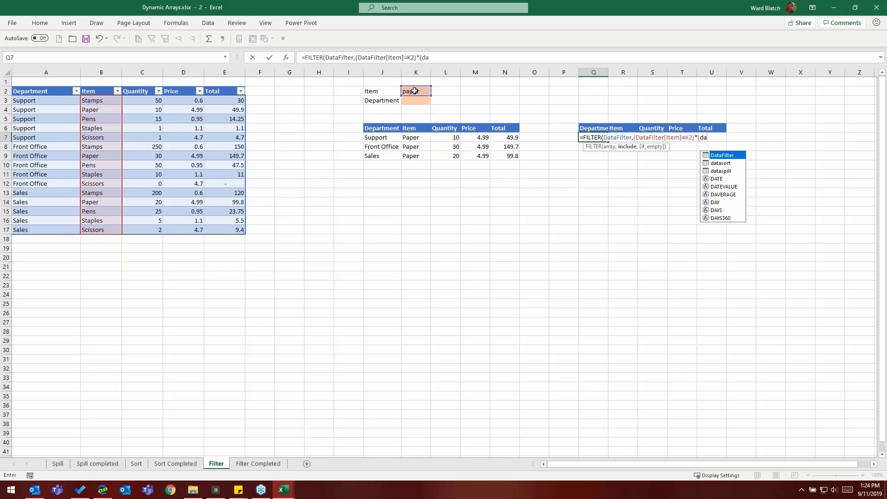
pyautogui.press('Tab')
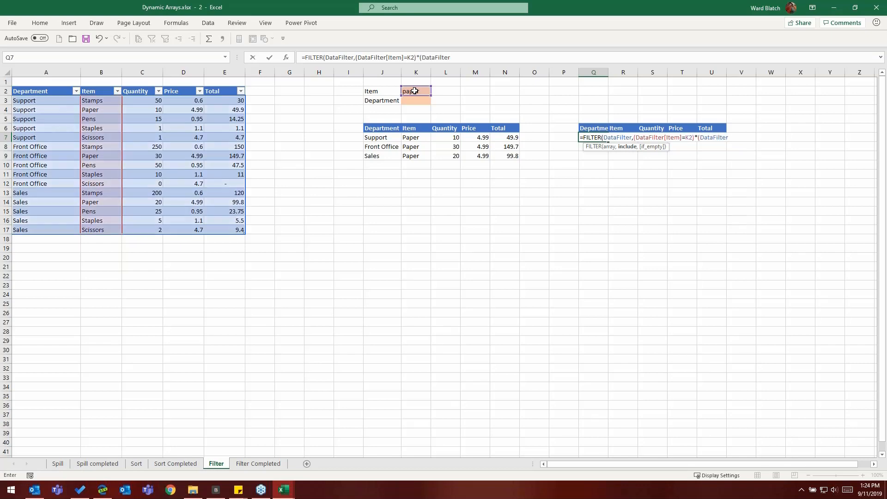
pyautogui.write('[')
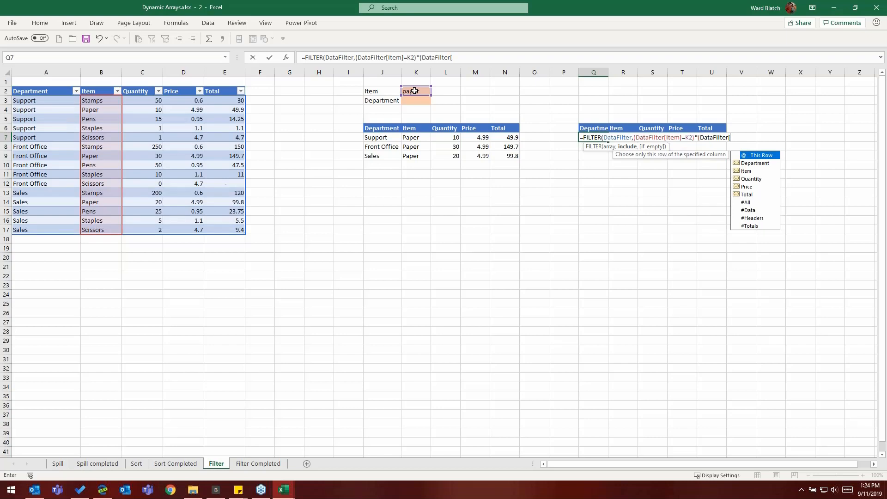
pyautogui.write('de')
pyautogui.press('Tab')
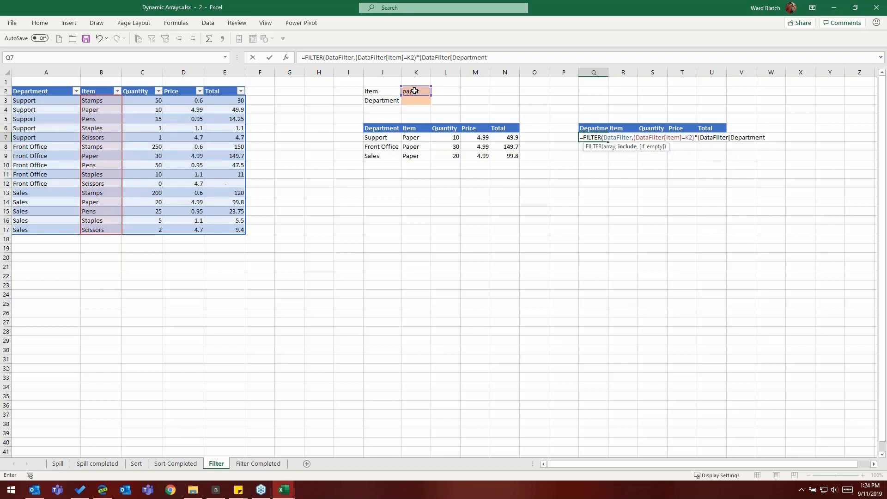
pyautogui.write(']')
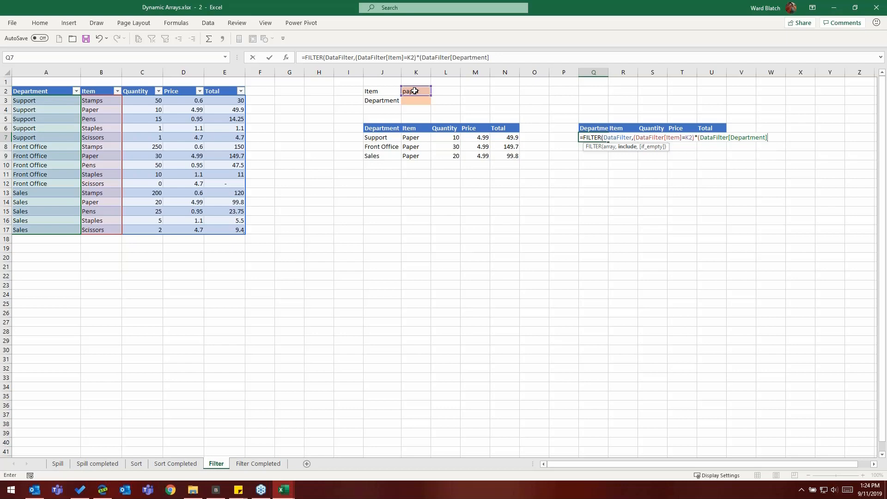
pyautogui.write('=')
pyautogui.click(425, 103)
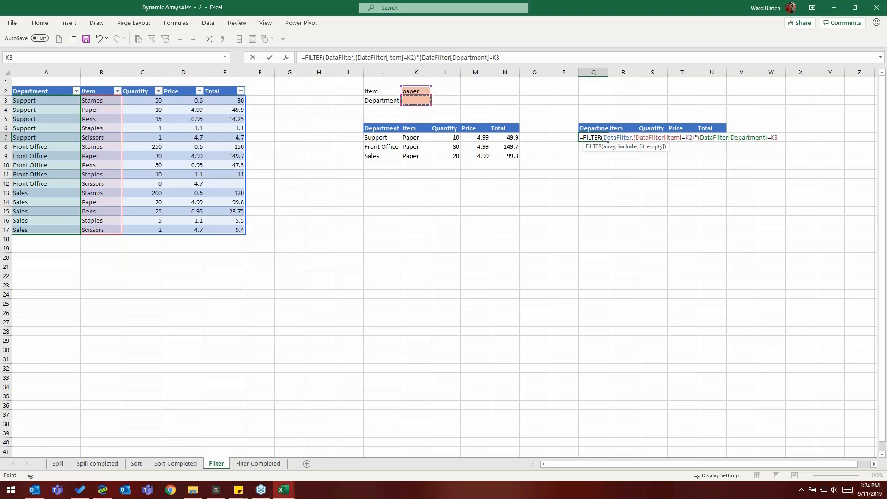
pyautogui.write(')')
# Step: Finish the FILTER formula with "" as the if_empty value, enter it and reselect cell Q7
pyautogui.write(',')
pyautogui.write(')')
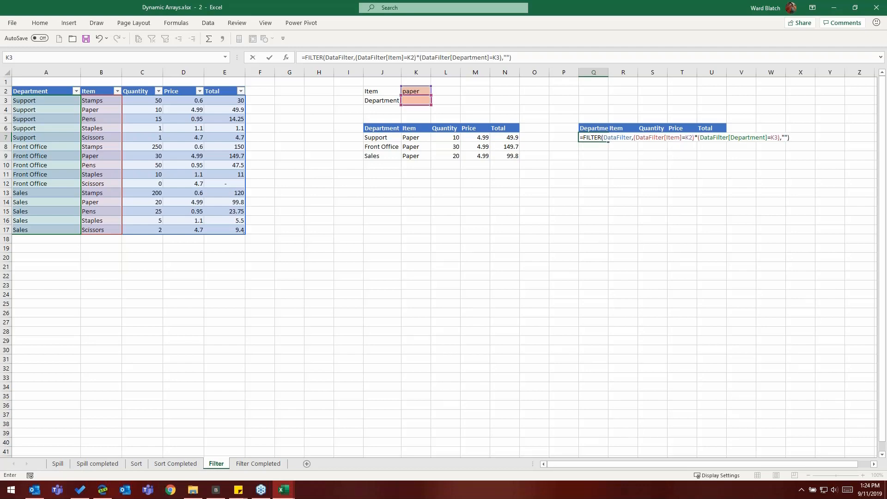
pyautogui.press('Return')
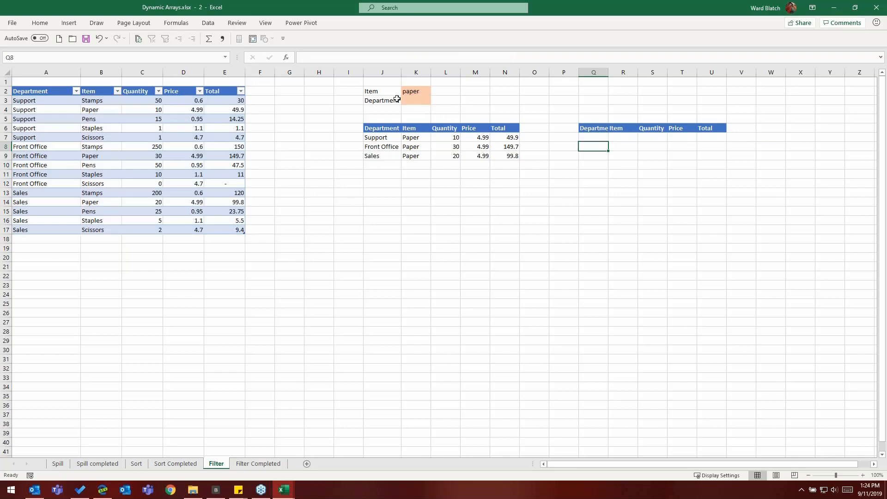
pyautogui.click(597, 139)
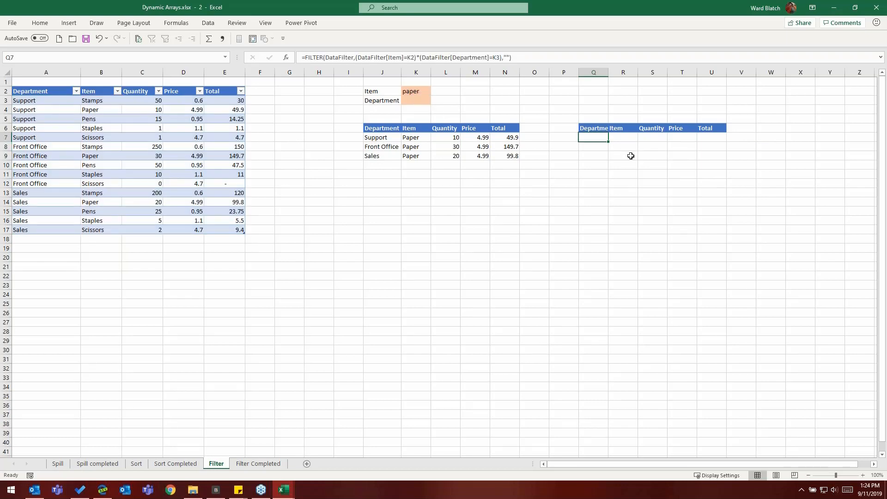
# Step: Enter support as the department in cell K3
pyautogui.click(411, 101)
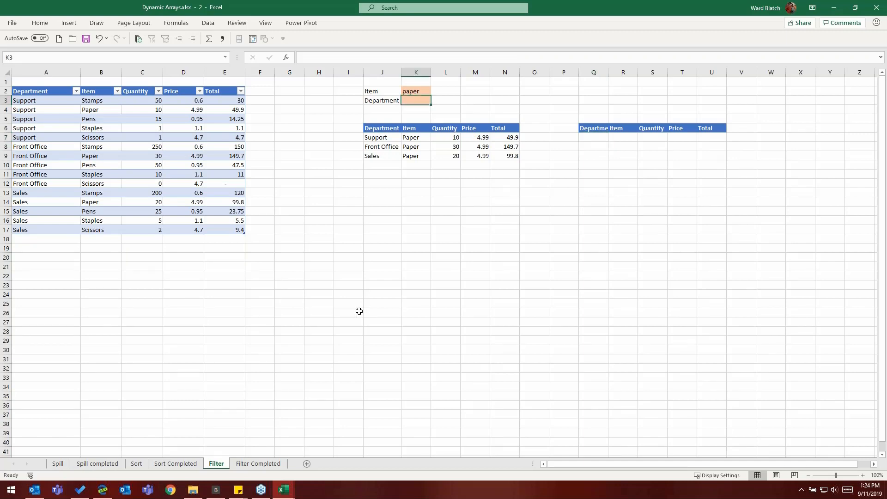
pyautogui.write('support')
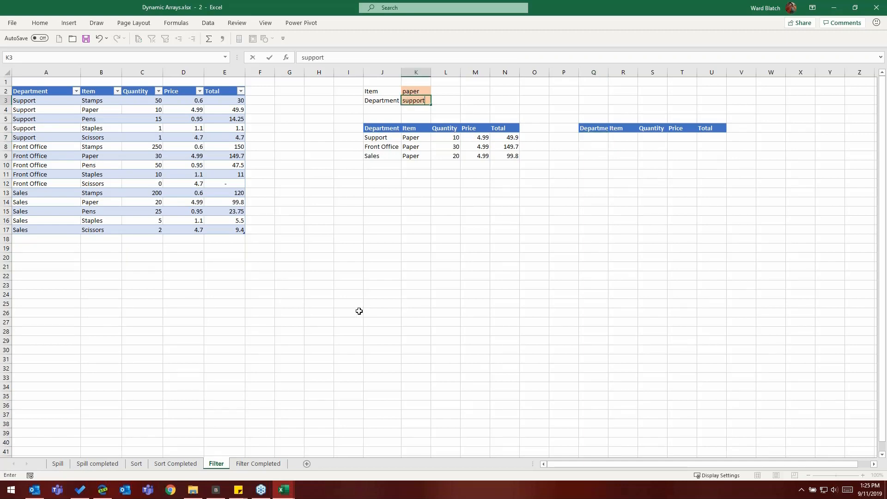
pyautogui.press('Return')
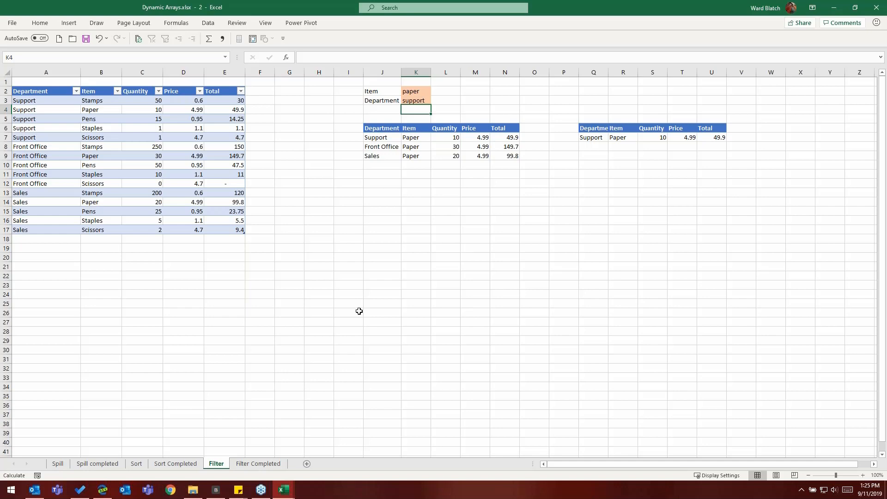
# Step: Replace the * between the two conditions of the FILTER formula in Q7 with + and review the spilled results
pyautogui.click(587, 137)
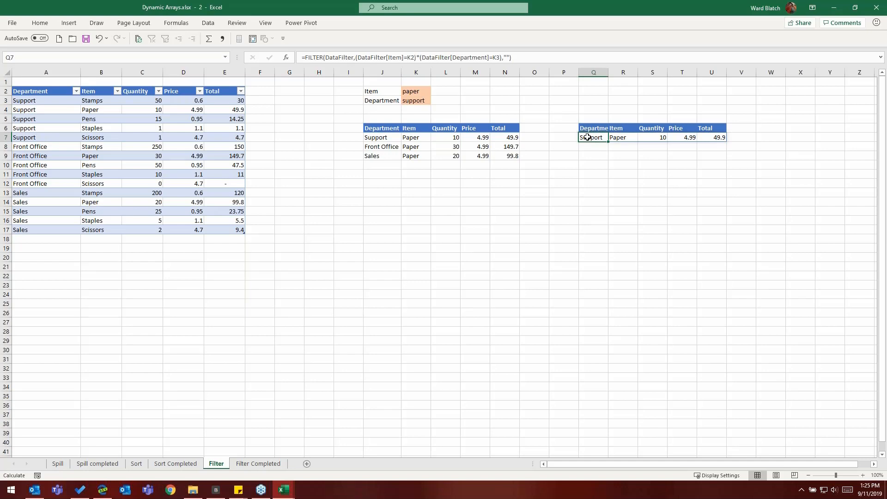
pyautogui.doubleClick(587, 137)
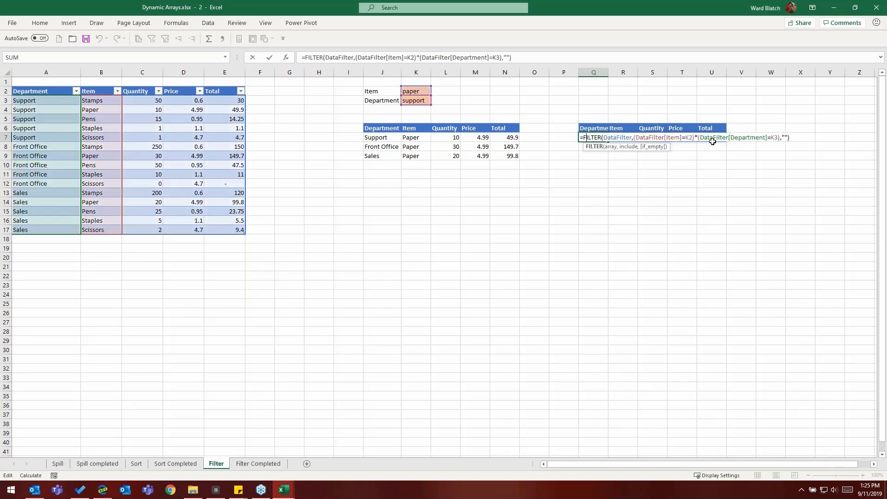
pyautogui.click(697, 137)
pyautogui.press('BackSpace')
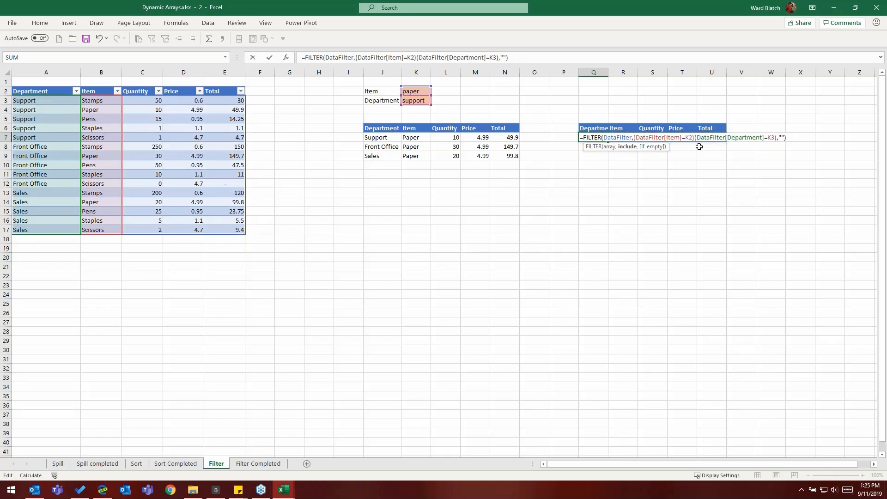
pyautogui.write('+')
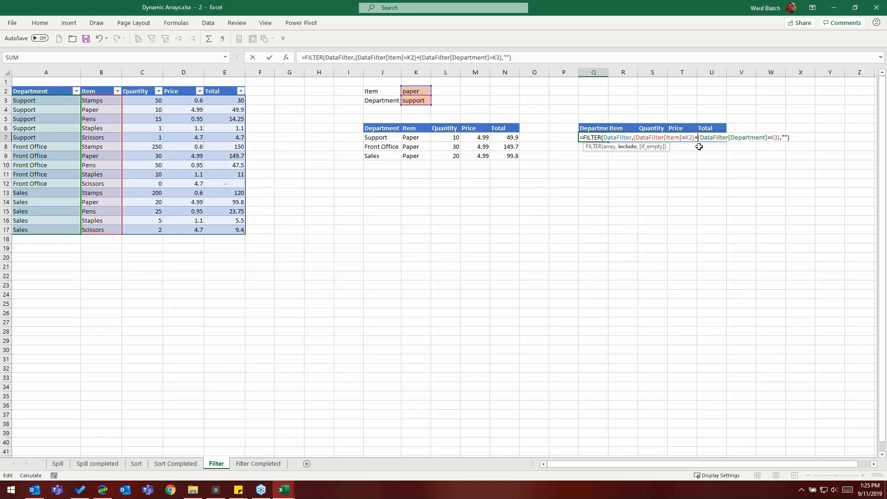
pyautogui.press('Return')
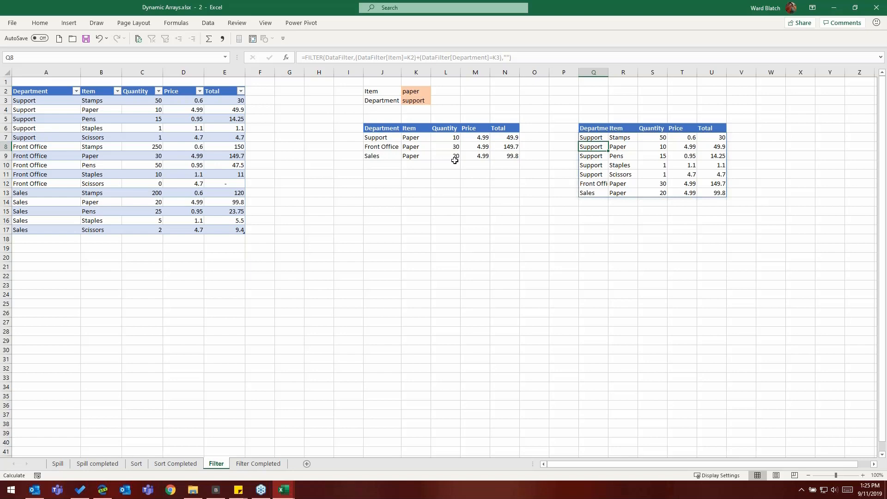
pyautogui.click(591, 137)
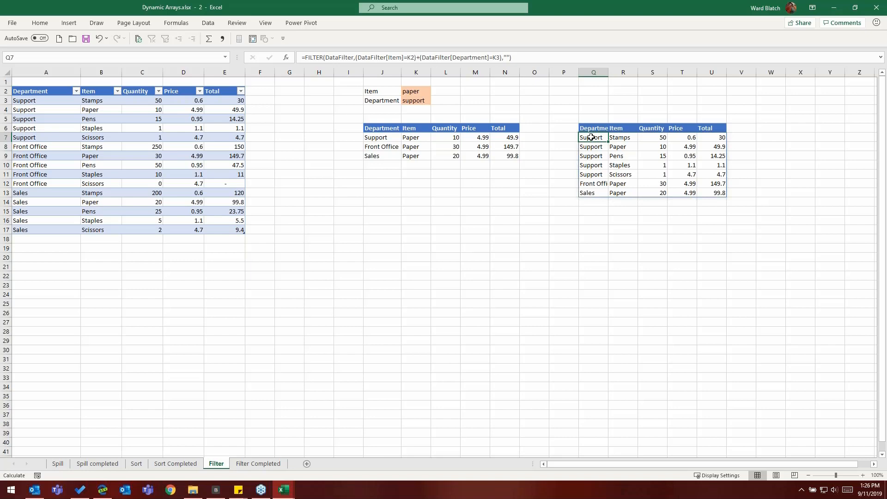
# Step: View the K2's Bringing Artificial Intelligence to Your Excel Workbooks course page in the browser, then return to the Dynamic Arrays.xlsx filter sheet
pyautogui.click(840, 12)
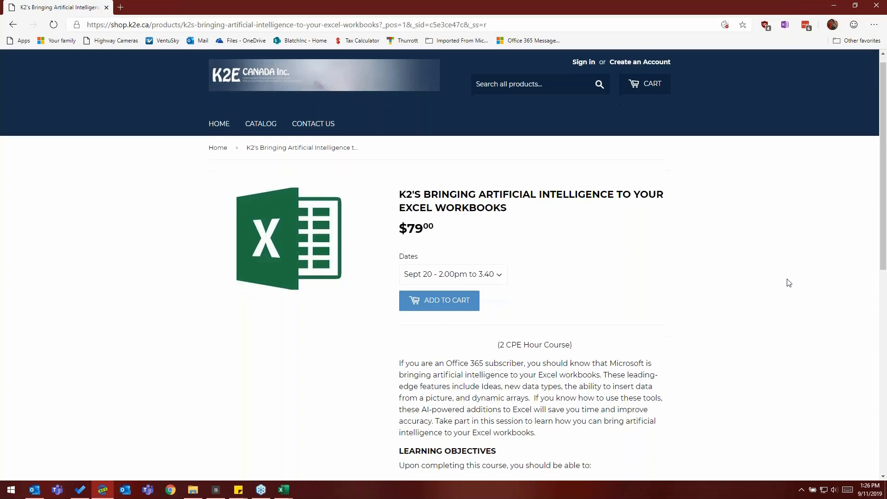
pyautogui.scroll(-1, 789, 283)
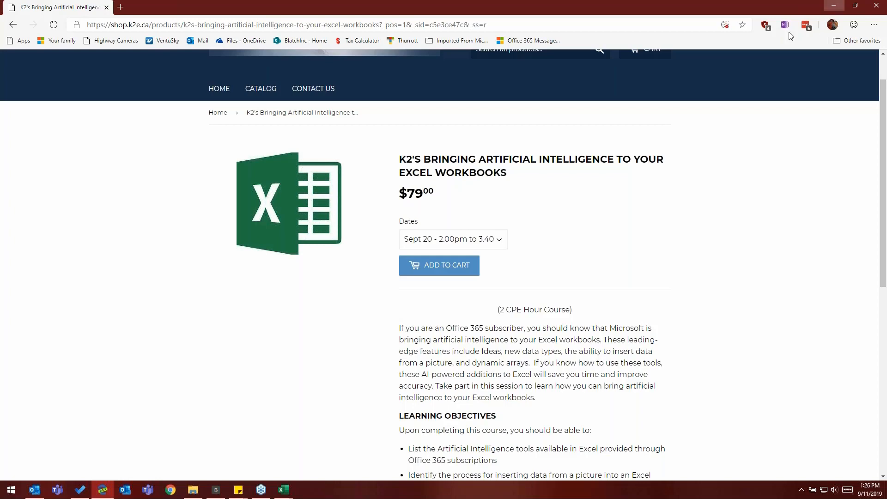
pyautogui.press('super+d')
pyautogui.moveTo(284, 490)
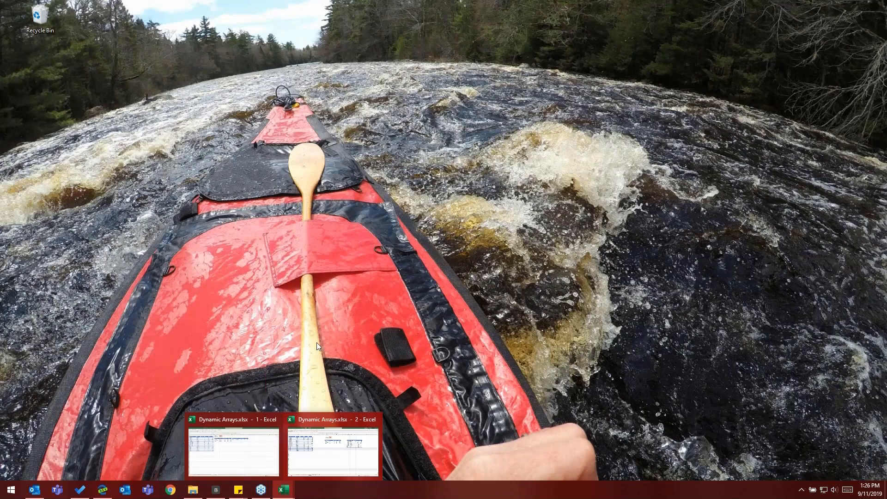
pyautogui.click(335, 453)
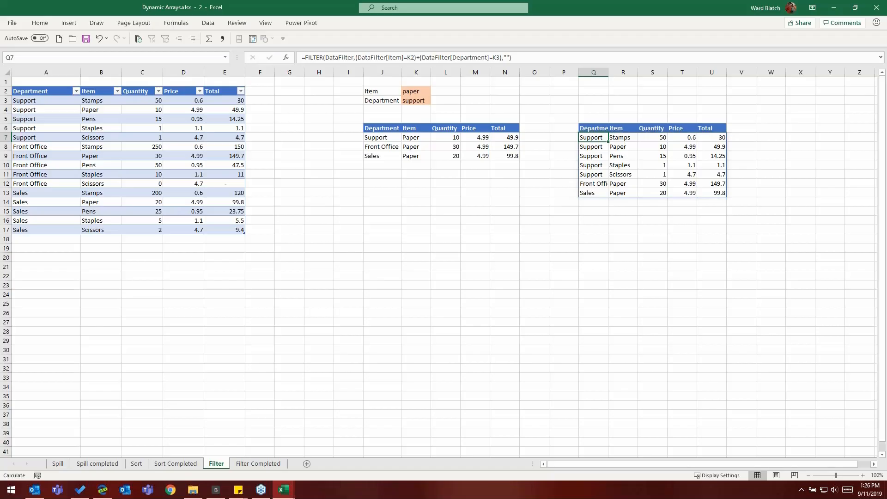
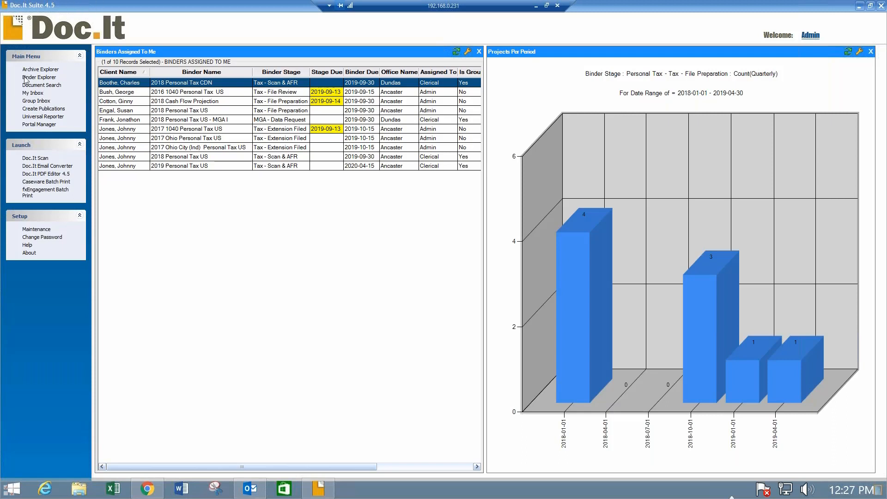
# Step: Open My Inbox in Doc.It Suite and minimize the main Doc.It window so only the inbox stays open
pyautogui.click(31, 94)
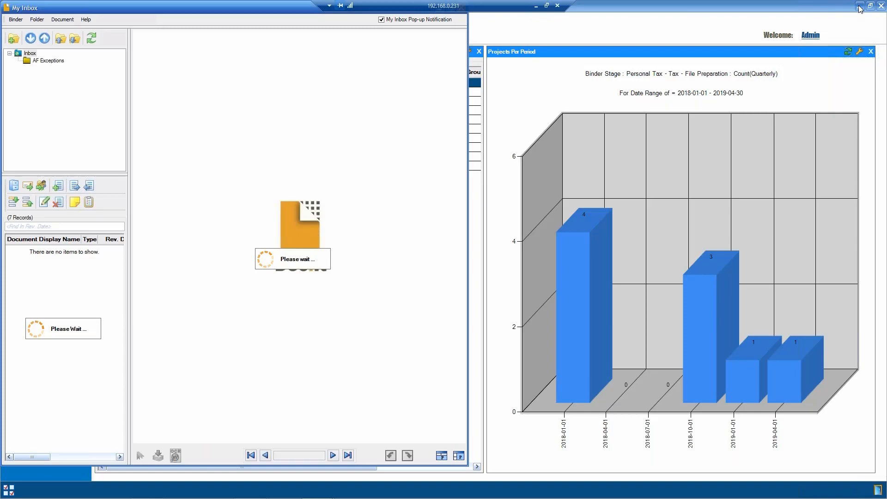
pyautogui.click(853, 10)
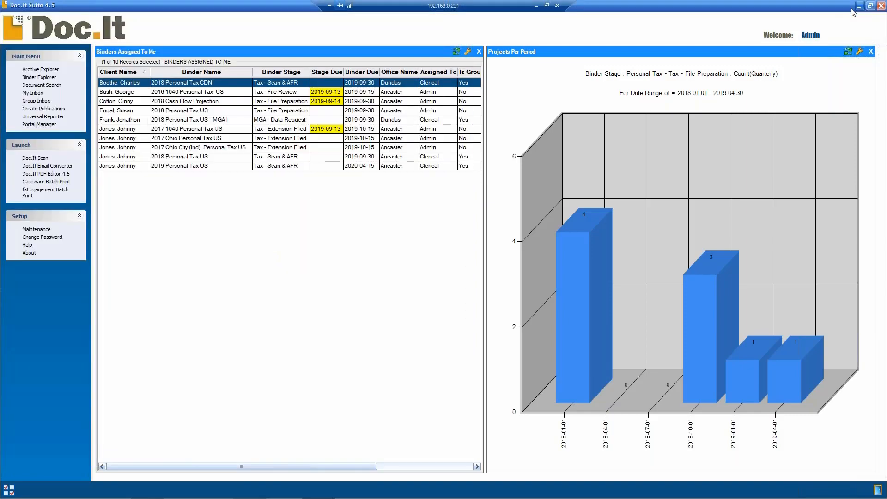
pyautogui.click(859, 7)
pyautogui.click(859, 6)
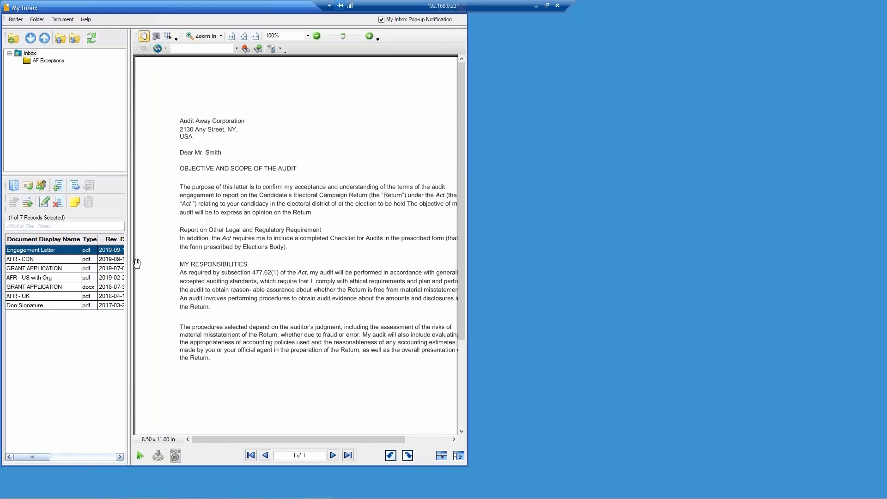
# Step: Put away the My Inbox window and open Binder Explorer from Doc.It Suite
pyautogui.moveTo(171, 13); pyautogui.dragTo(178, 37)
pyautogui.click(469, 31)
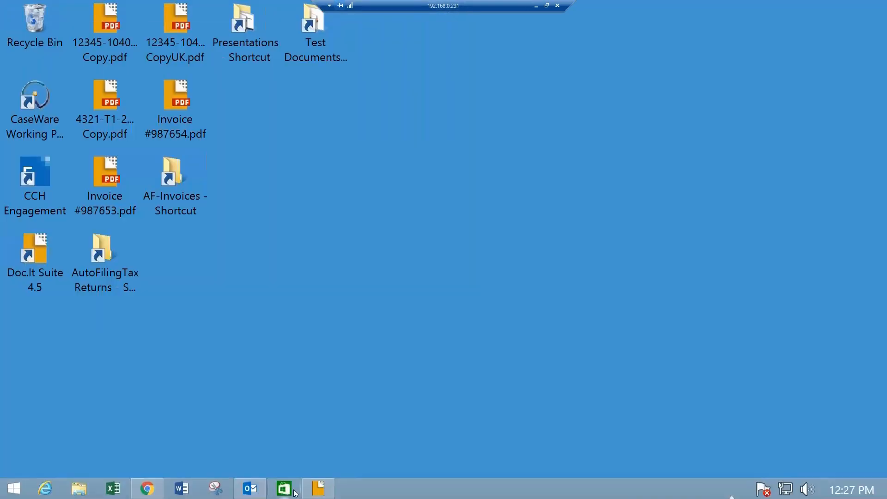
pyautogui.click(318, 489)
pyautogui.click(37, 78)
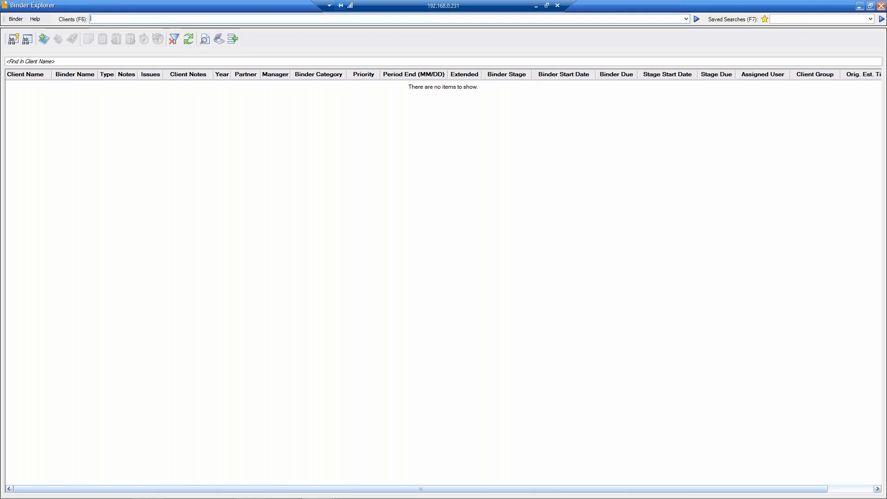
# Step: Search Binder Explorer by the client's surname and load the binders of the matching client in the Dundas office
pyautogui.write('booth')
pyautogui.press('Down')
pyautogui.press('Down')
pyautogui.press('Return')
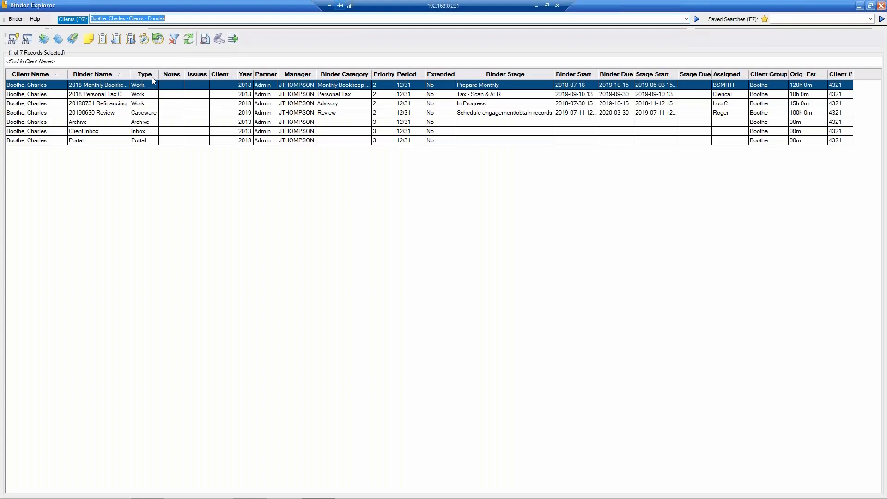
# Step: Highlight the three Work binders, then open the 20190630 Review binder in CaseWare Working Papers and close it again
pyautogui.keyDown('shift'); pyautogui.click(144, 104); pyautogui.keyUp('shift')
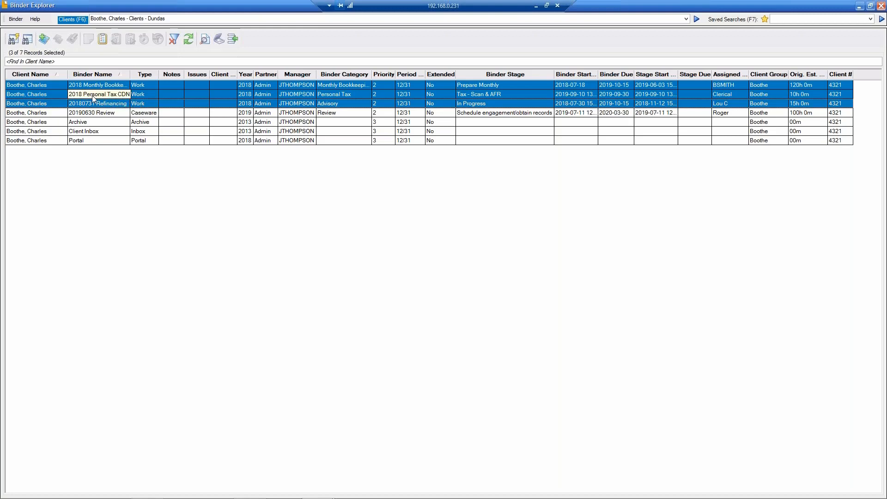
pyautogui.click(143, 116)
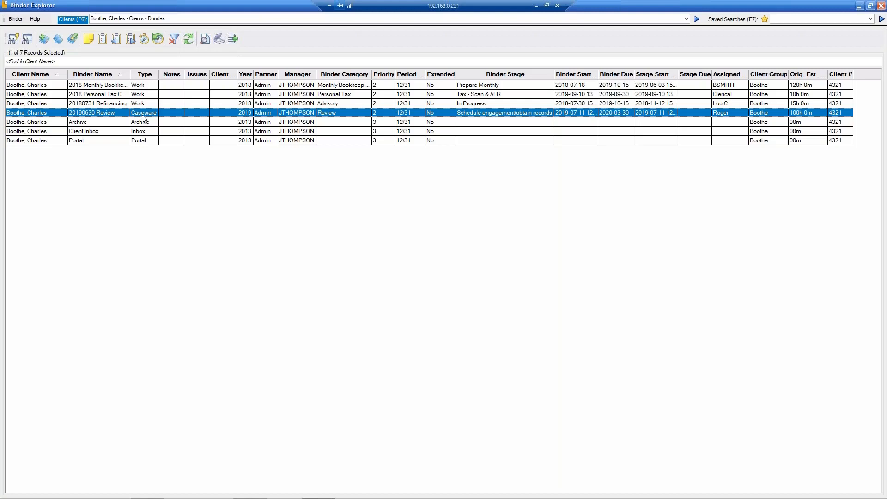
pyautogui.doubleClick(142, 116)
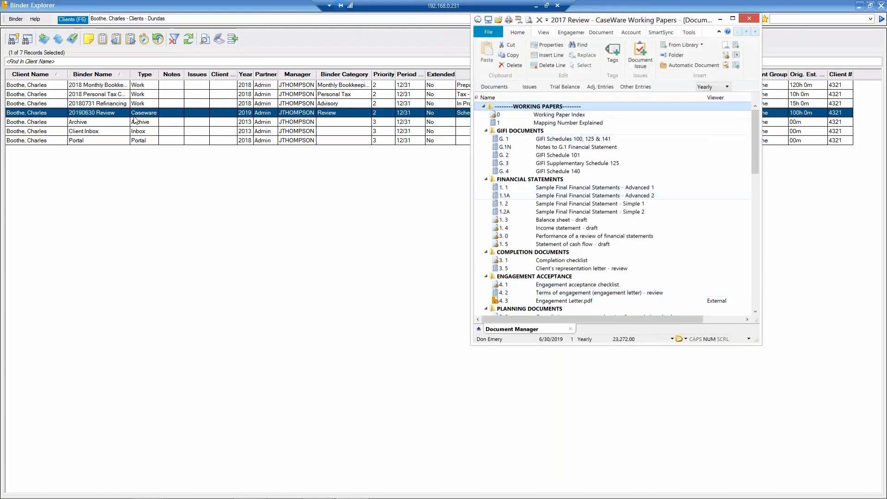
pyautogui.click(750, 19)
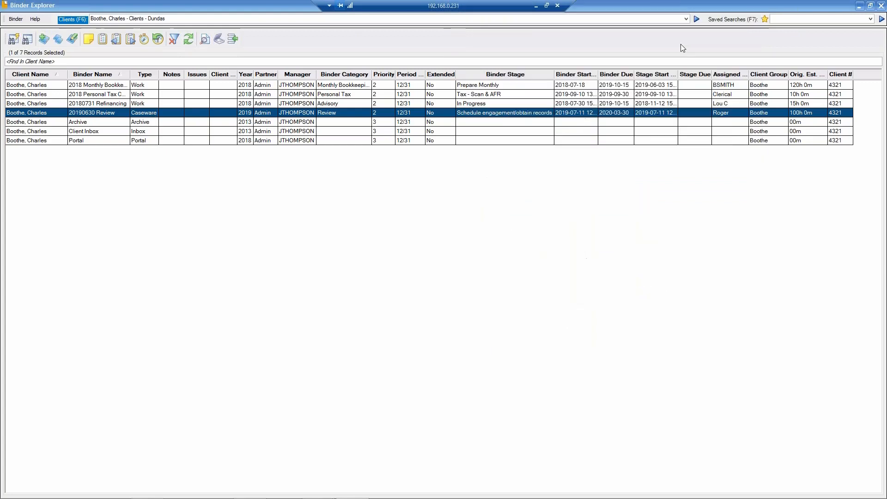
# Step: Look through the client's Archive, Inbox and Portal binders and the Binder Stage entries, ending on the 2018 Personal Tax CDN binder
pyautogui.click(141, 125)
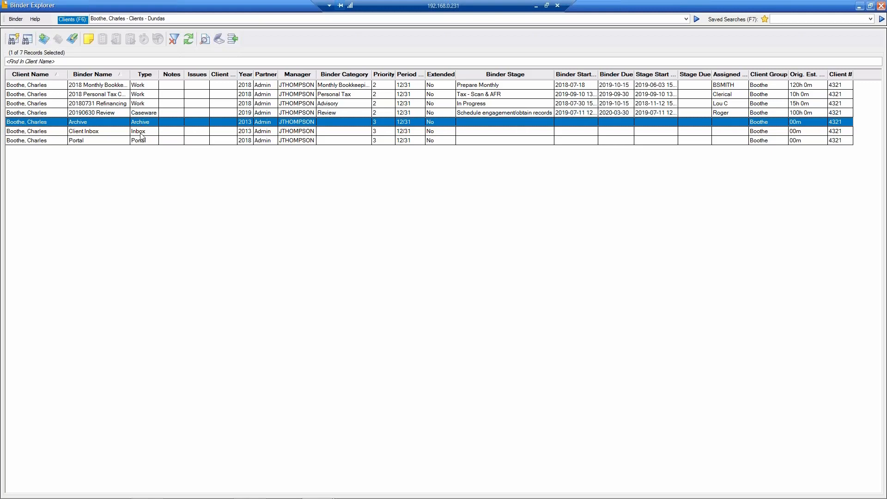
pyautogui.click(141, 134)
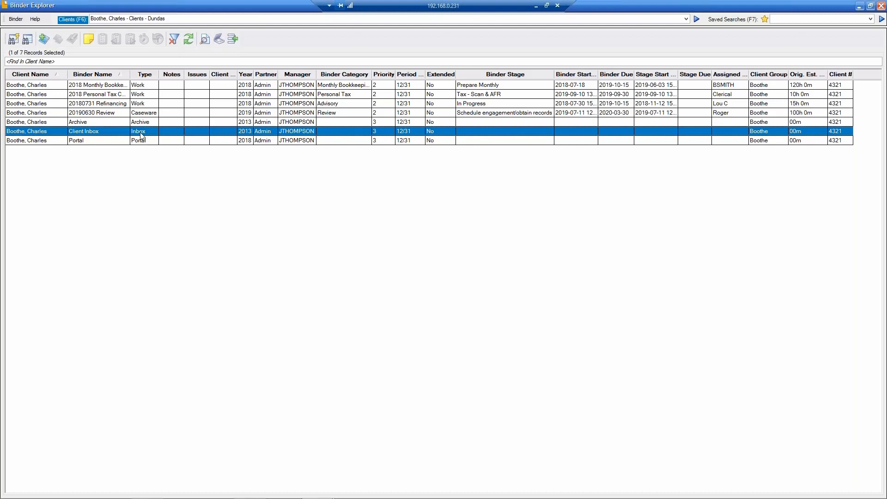
pyautogui.click(142, 143)
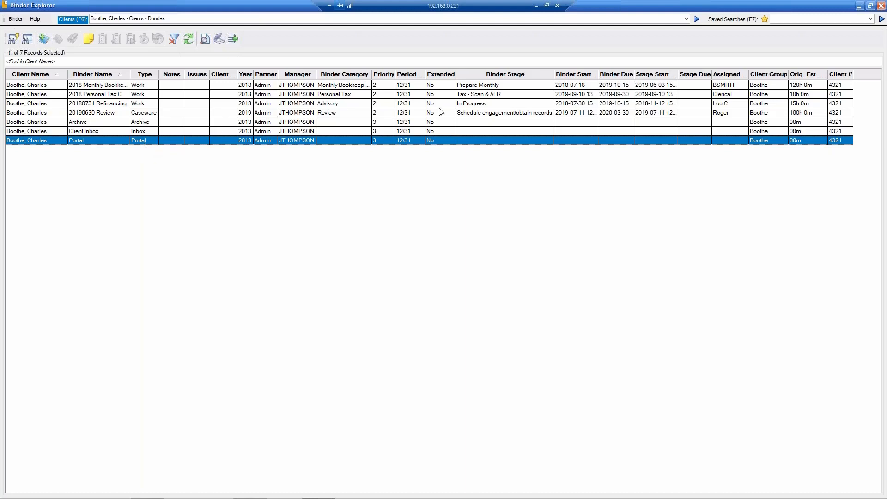
pyautogui.click(467, 105)
pyautogui.click(472, 115)
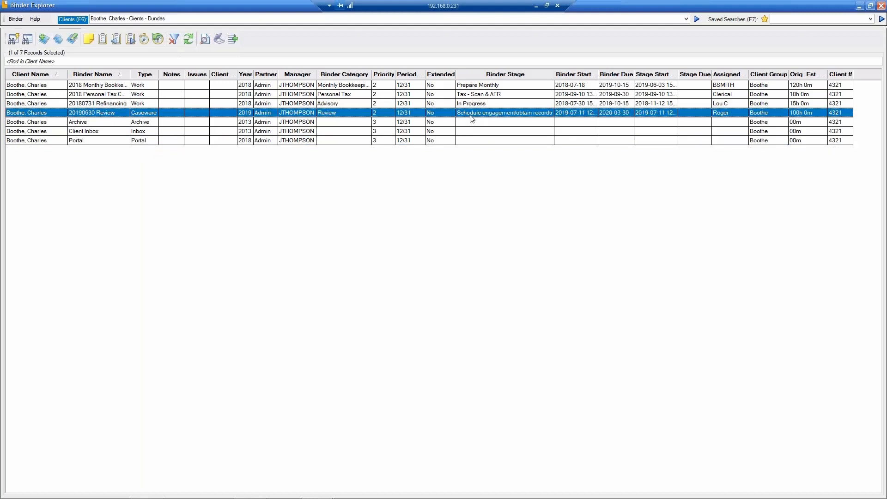
pyautogui.click(474, 96)
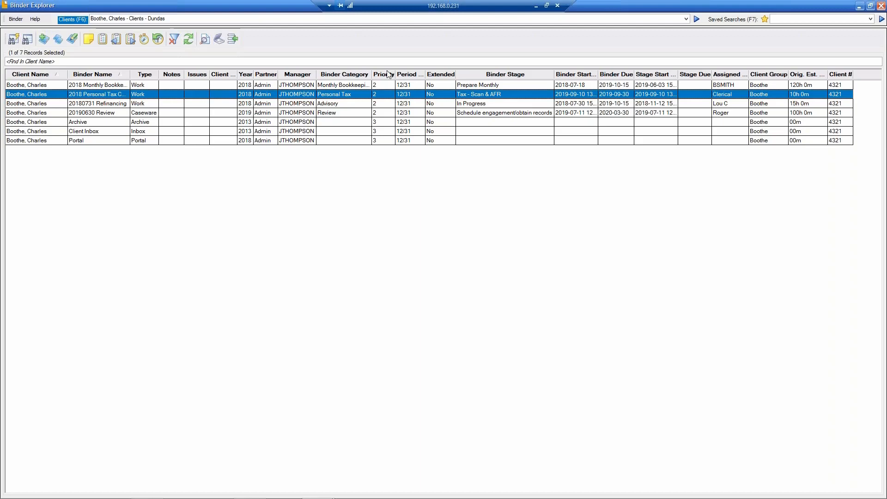
# Step: Open the 2018 Personal Tax CDN binder and use Advanced Forms Recognition on the inbox document AFR - CDN without deleting it from My Inbox
pyautogui.doubleClick(112, 97)
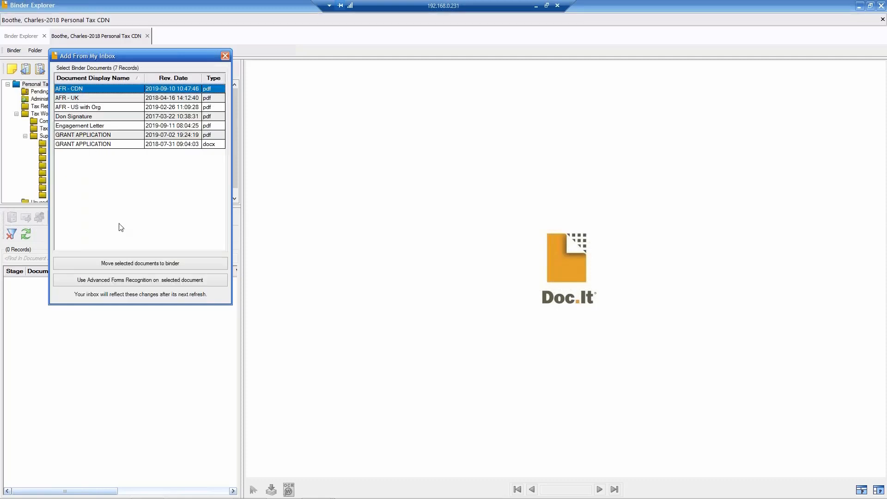
pyautogui.click(118, 281)
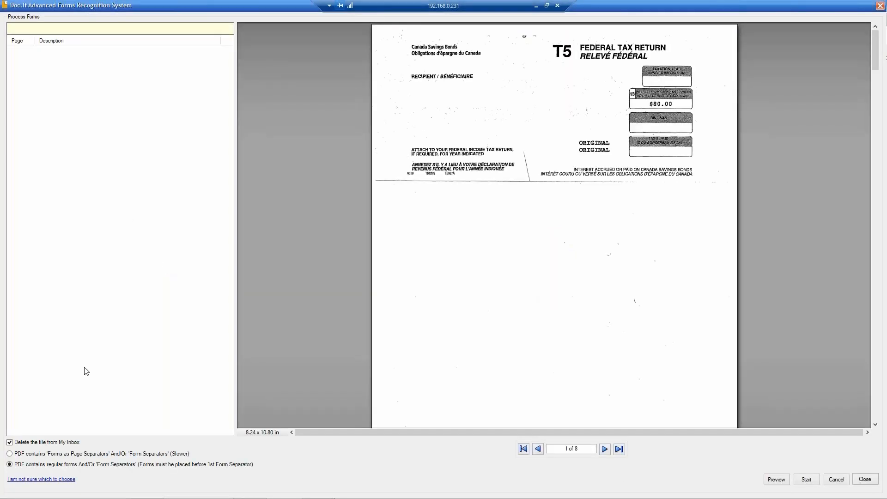
pyautogui.click(10, 442)
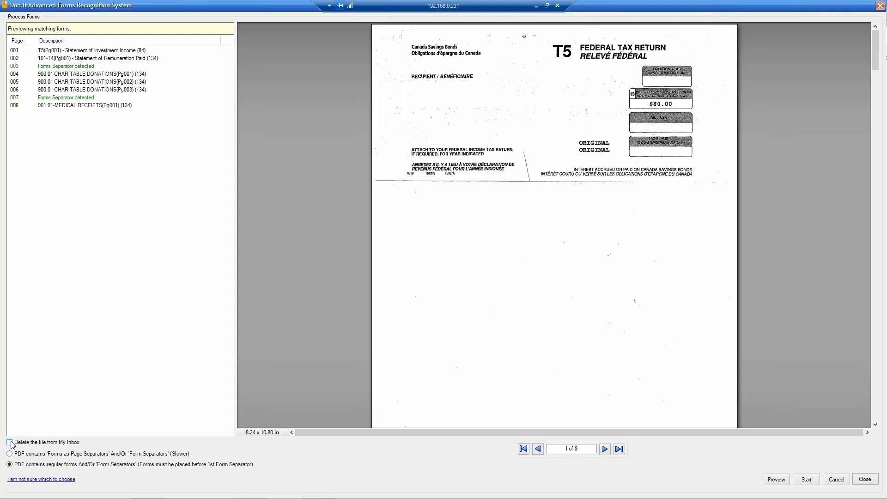
# Step: Check the T5, T4 and both form separator pages in the recognition preview, then start processing the forms
pyautogui.click(76, 53)
pyautogui.click(77, 59)
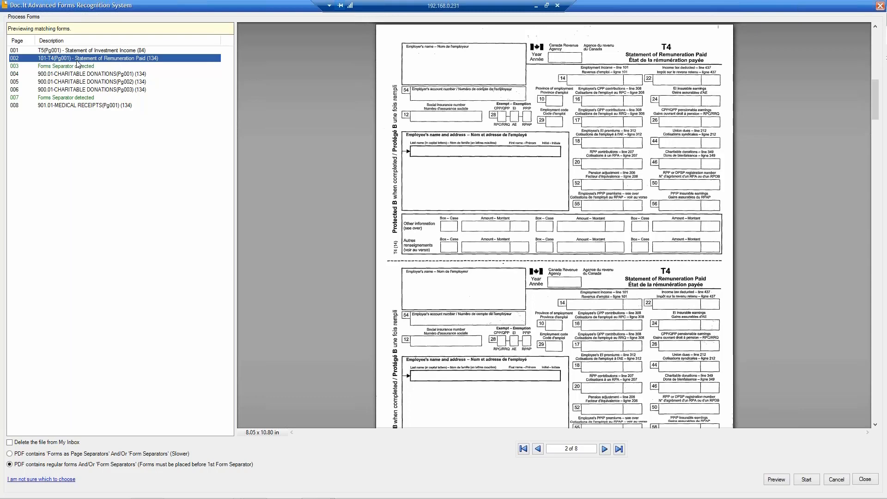
pyautogui.click(75, 67)
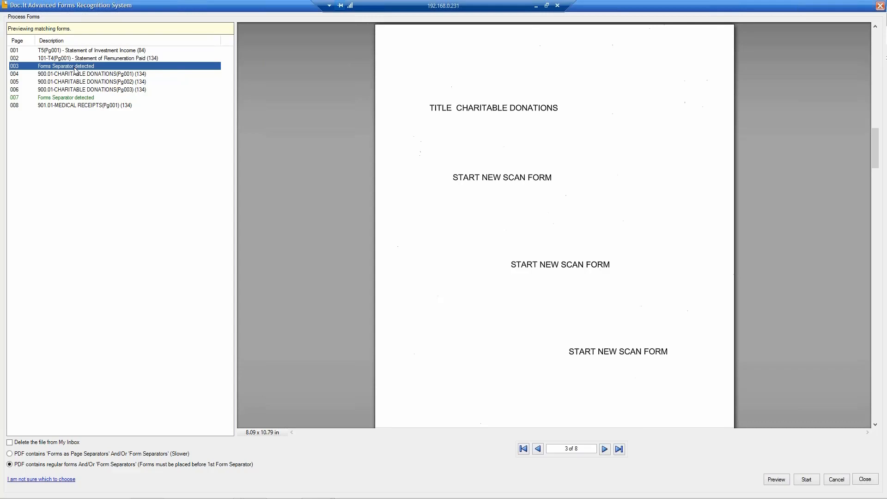
pyautogui.click(43, 101)
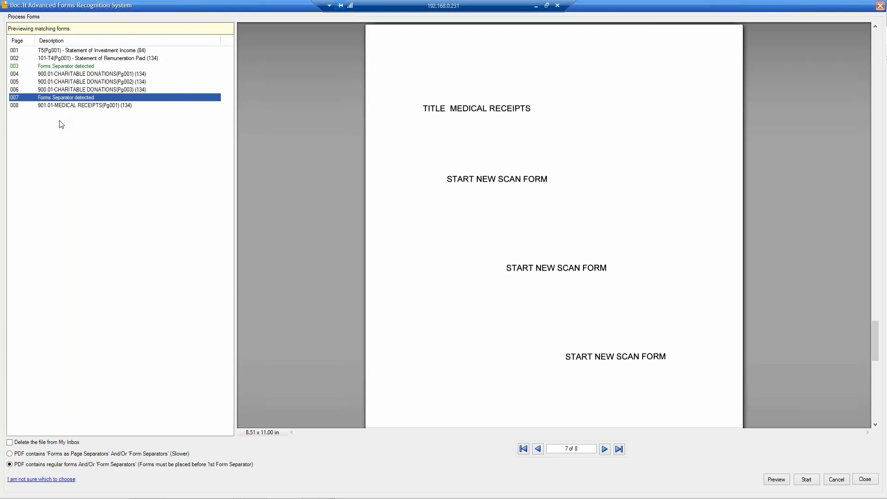
pyautogui.click(807, 481)
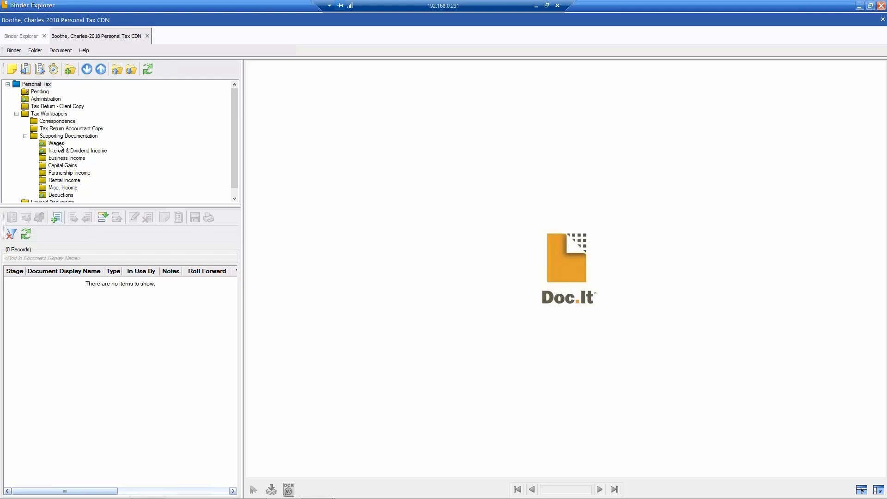
# Step: View the filed charitable donation and medical receipts in the Deductions folder and the T4 in the Wages folder
pyautogui.click(59, 195)
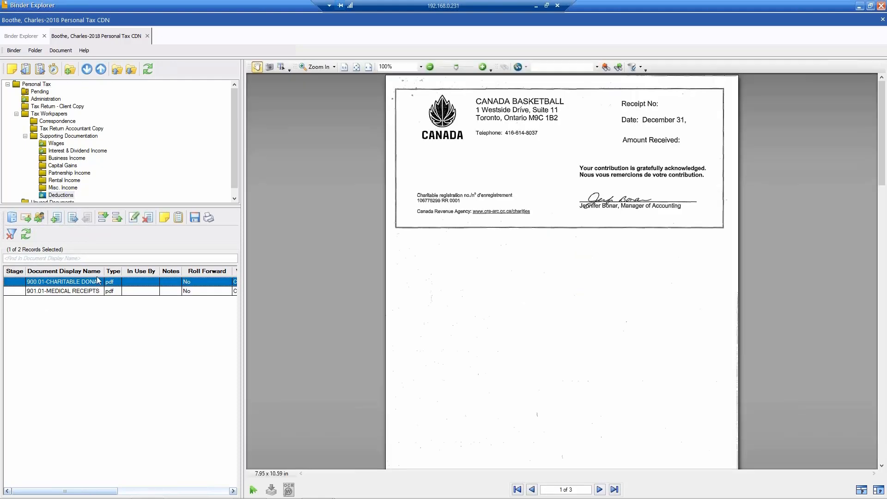
pyautogui.click(59, 292)
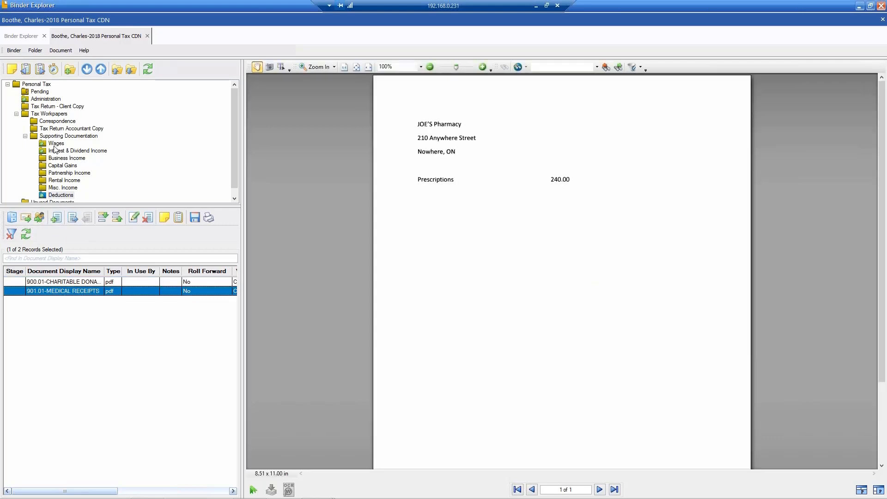
pyautogui.click(56, 144)
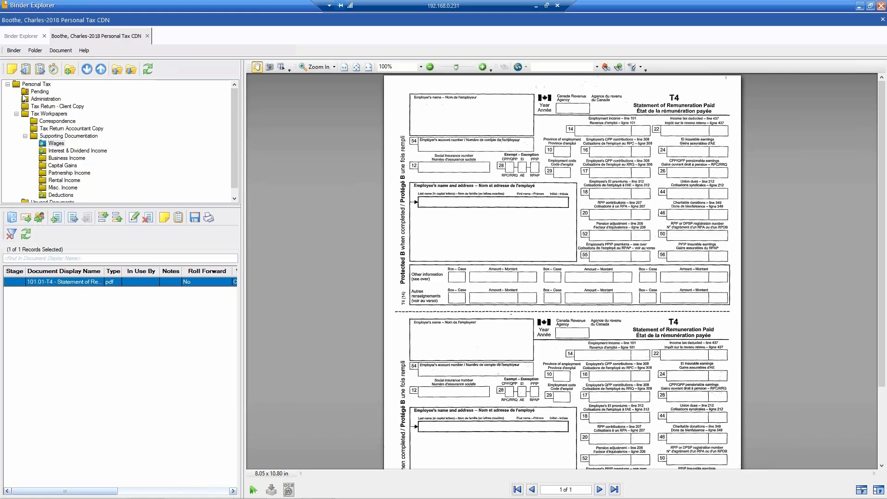
# Step: Advance the binder to the Tax - File Preparation stage assigned to Admin and return to the binder list
pyautogui.click(40, 69)
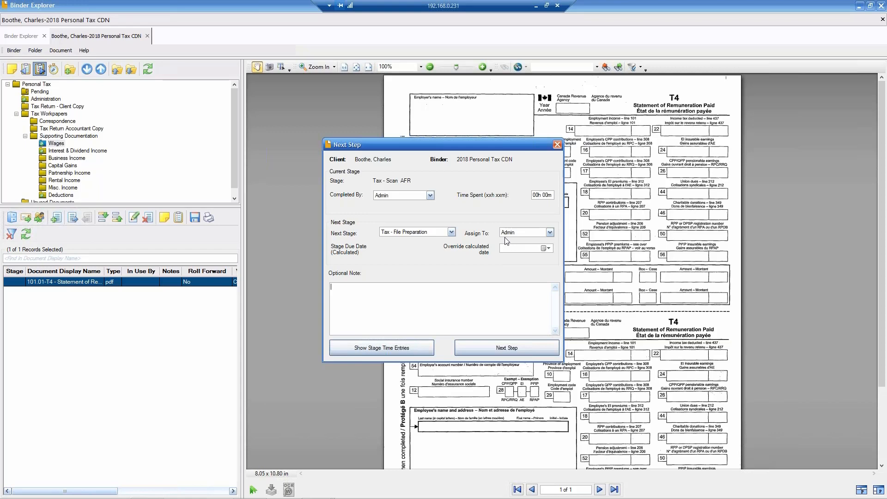
pyautogui.click(504, 353)
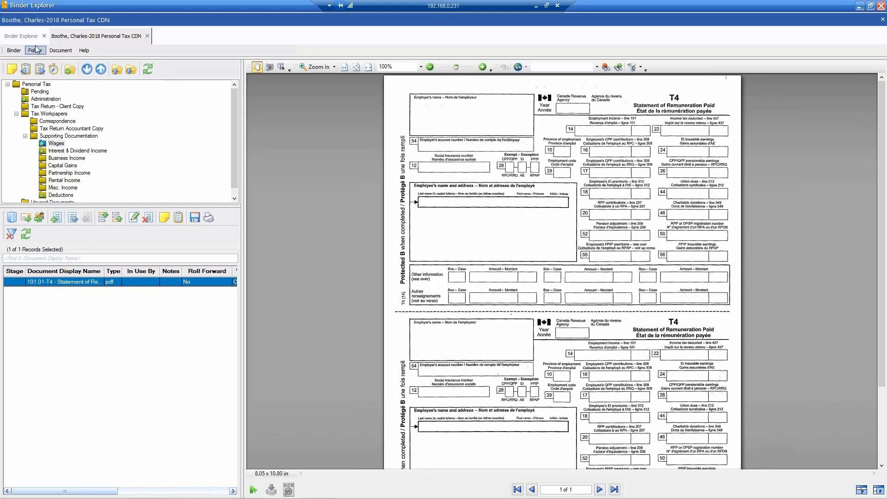
pyautogui.click(31, 37)
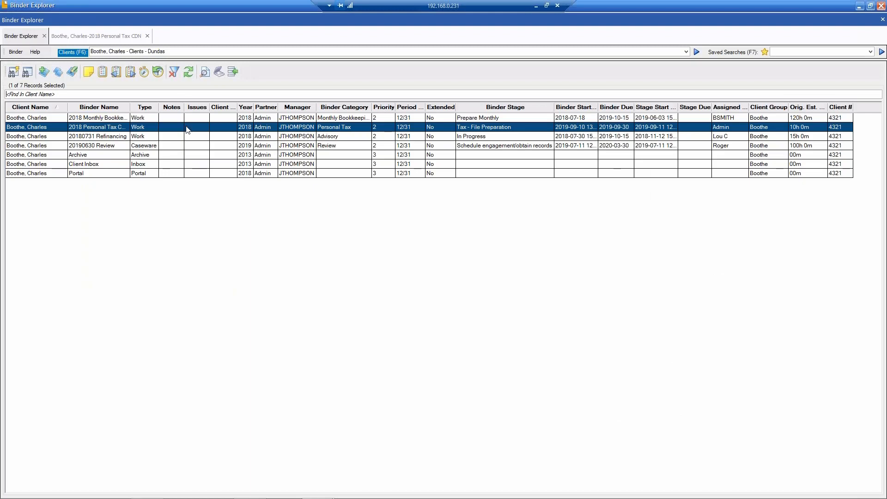
# Step: Run the saved search Assigned to me and examine the two client binders in the Tax - File Preparation stage with priority 2
pyautogui.click(871, 51)
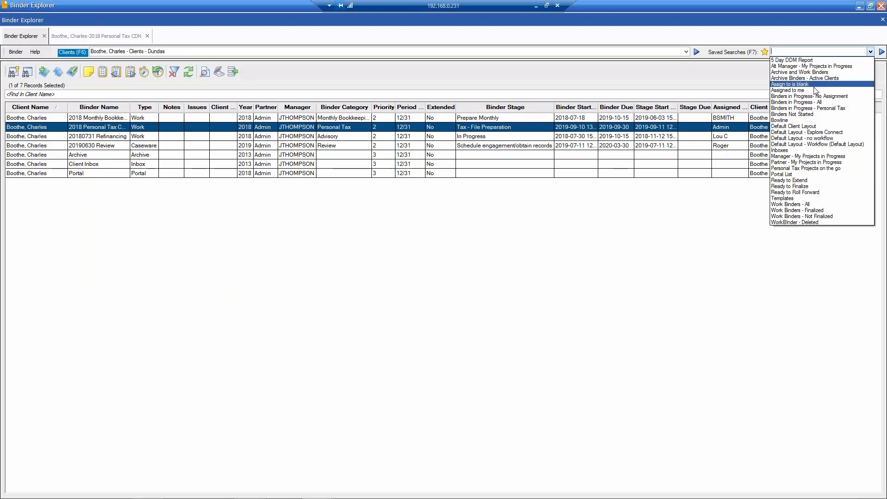
pyautogui.click(814, 90)
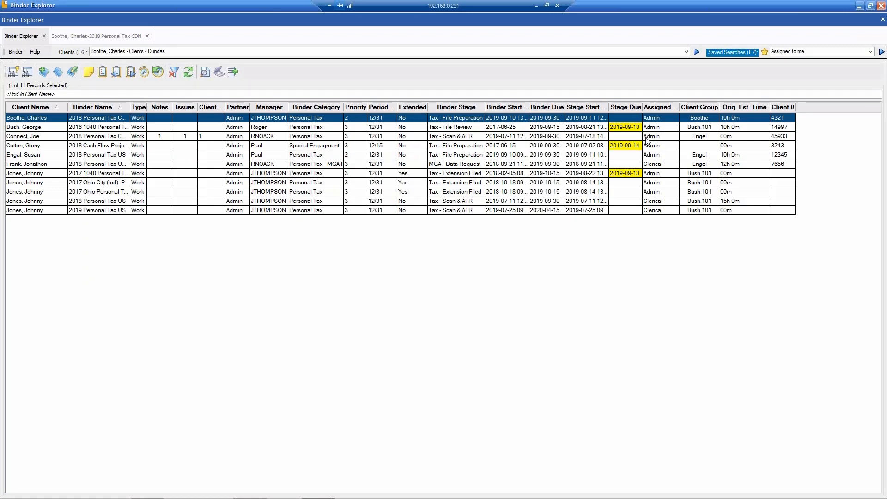
pyautogui.click(458, 157)
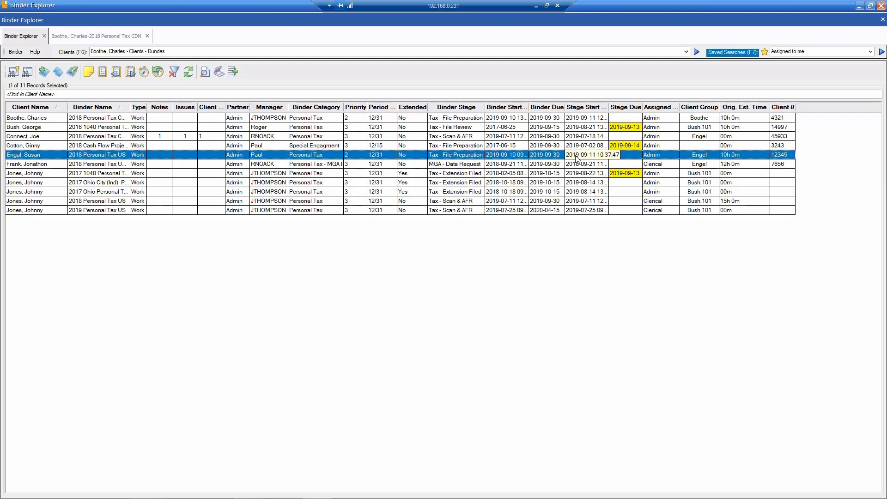
pyautogui.click(582, 119)
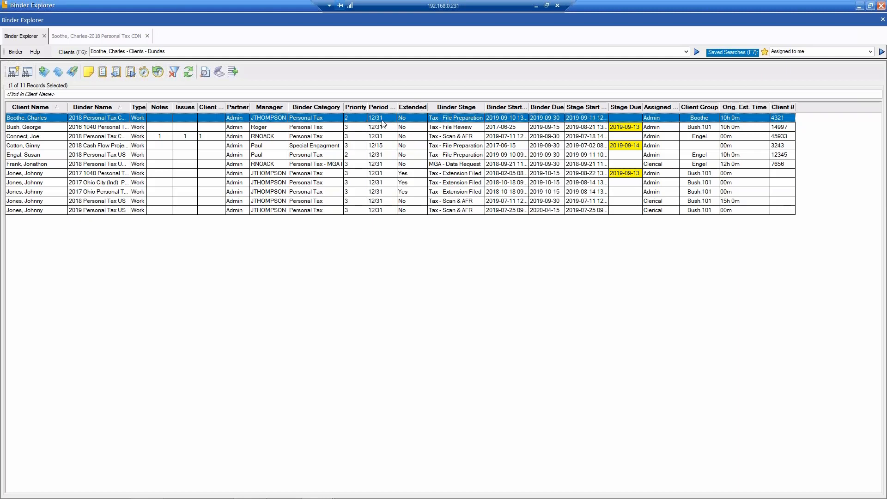
# Step: Sort the assigned binders by Stage Start Date, by Binder Due and finally by Priority, then select the 2016 1040 binder
pyautogui.click(587, 107)
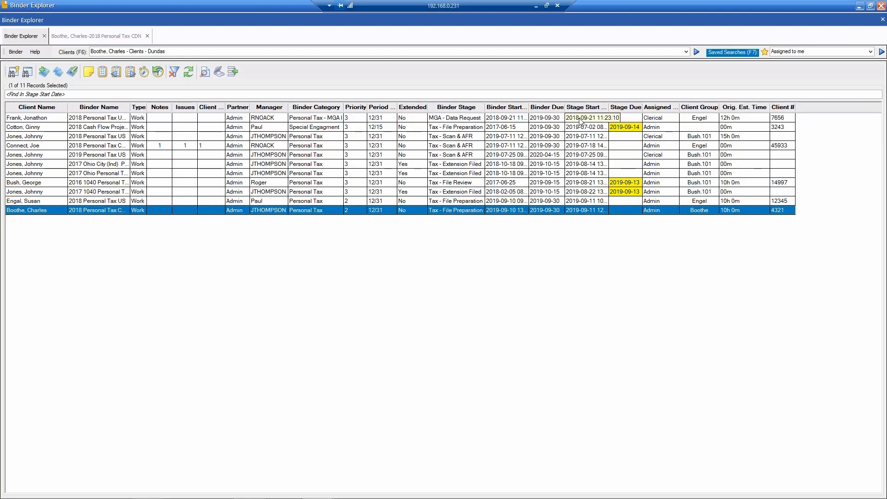
pyautogui.click(553, 110)
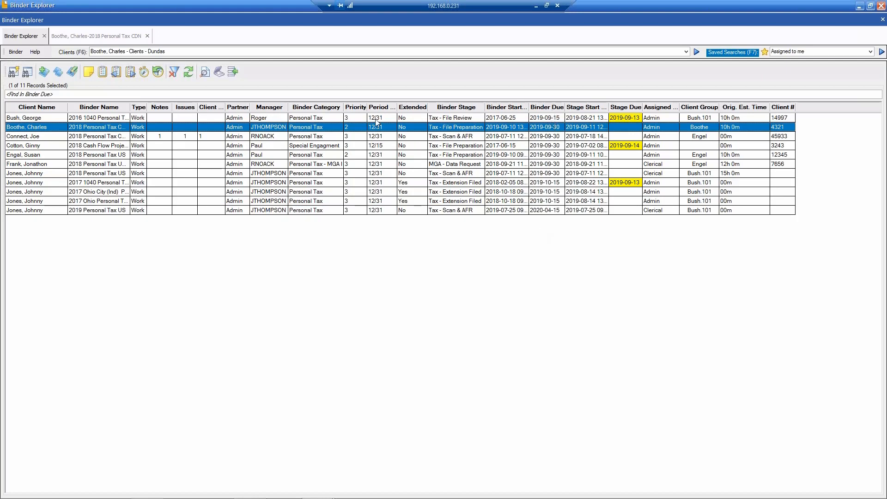
pyautogui.click(356, 108)
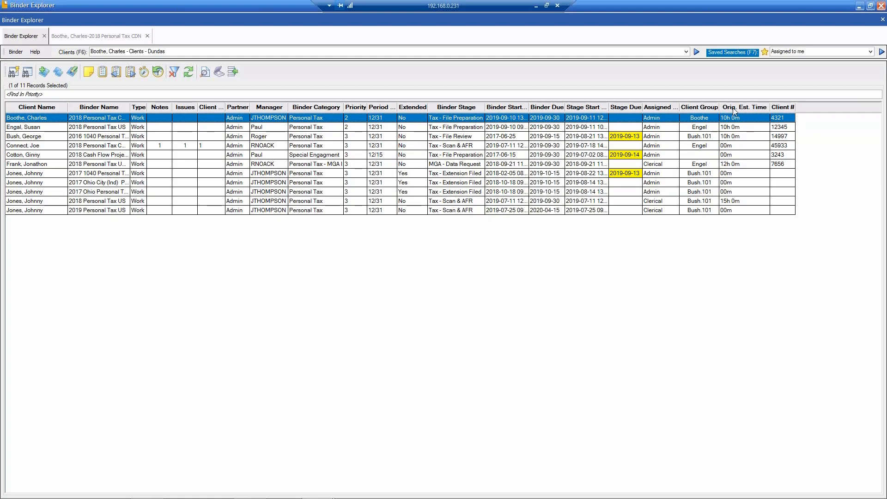
pyautogui.click(728, 137)
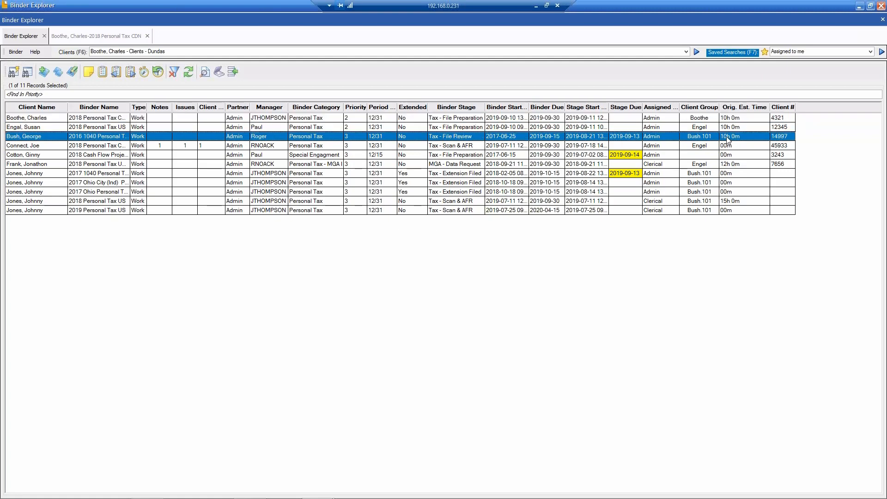
# Step: View the open 2018 Personal Tax CDN binder again and return to the assigned binders list
pyautogui.click(115, 41)
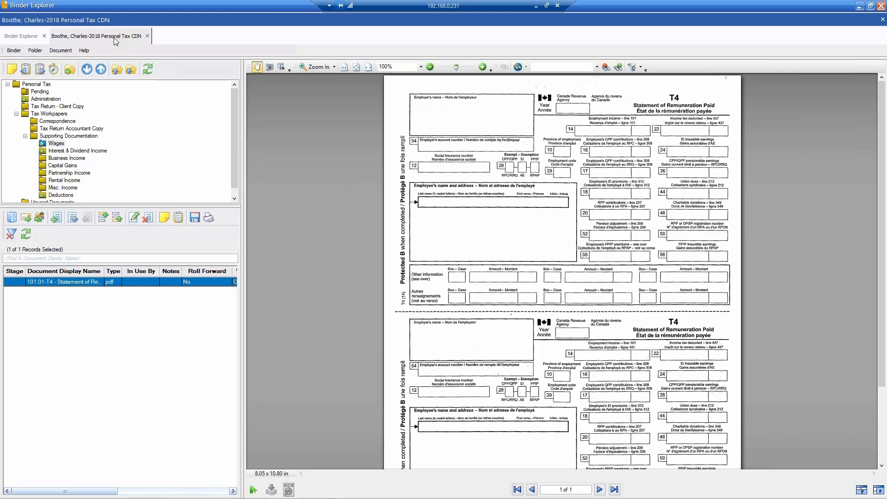
pyautogui.click(16, 37)
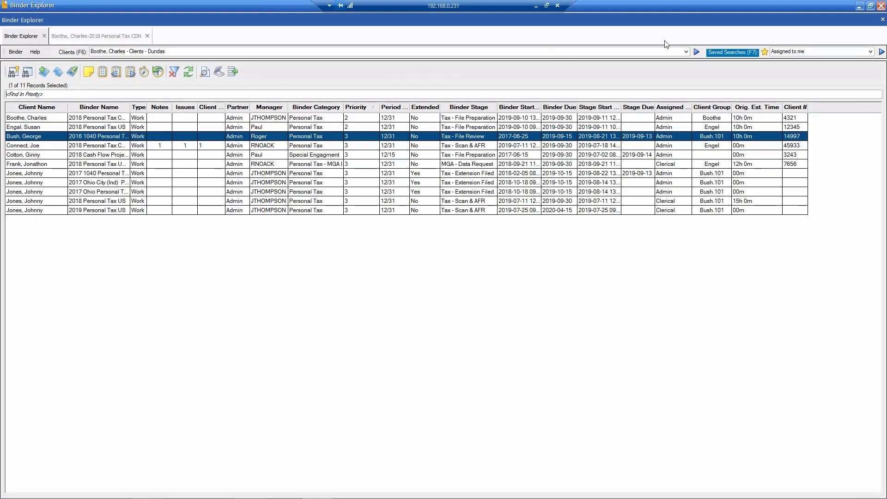
# Step: List the selected client's binders, open the Portal binder alongside the tax binder, and show the From Client folder under Document Sharing
pyautogui.click(697, 52)
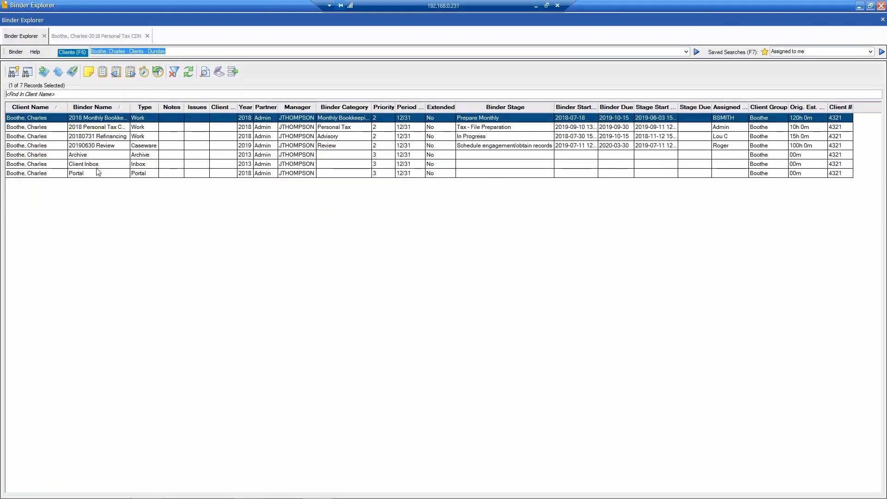
pyautogui.doubleClick(97, 174)
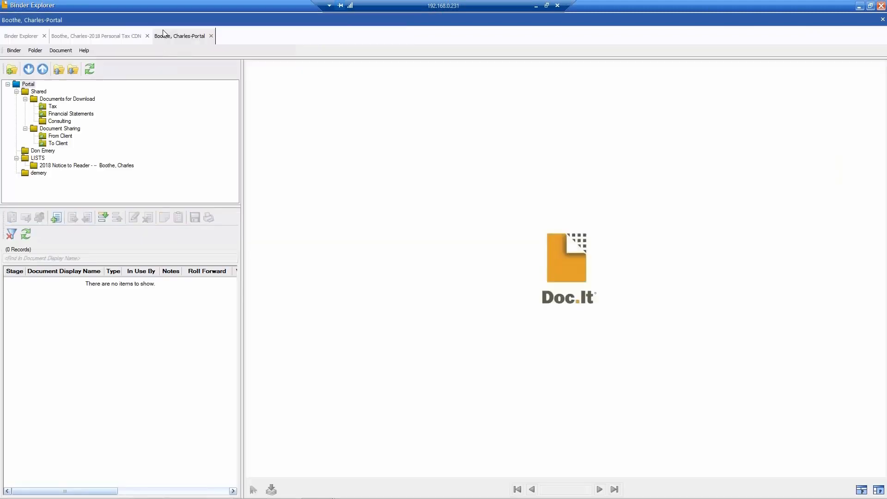
pyautogui.click(107, 37)
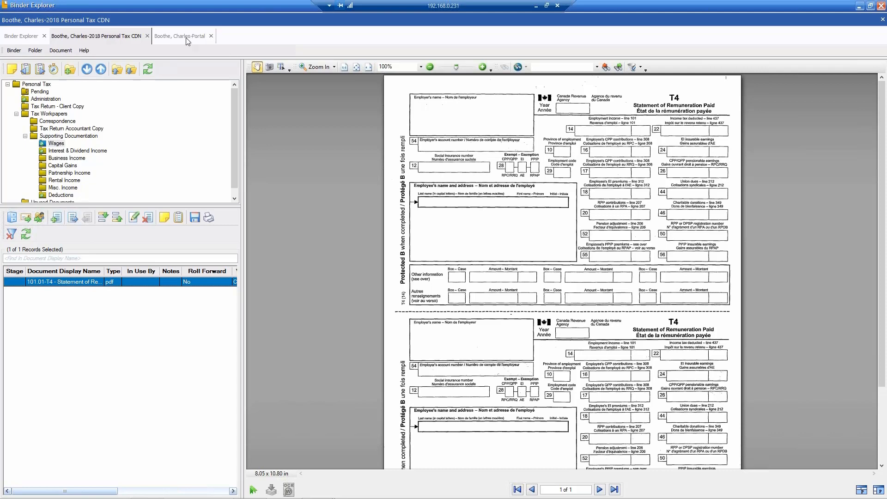
pyautogui.moveTo(188, 42); pyautogui.dragTo(248, 23)
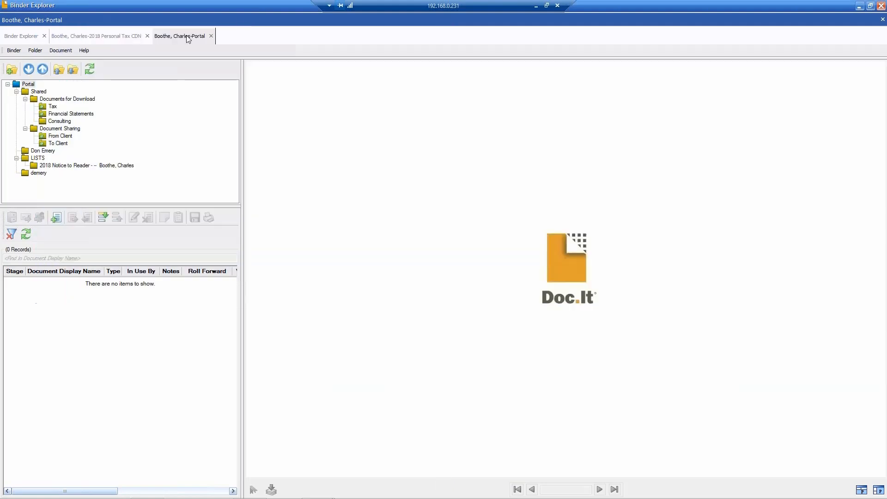
pyautogui.click(59, 137)
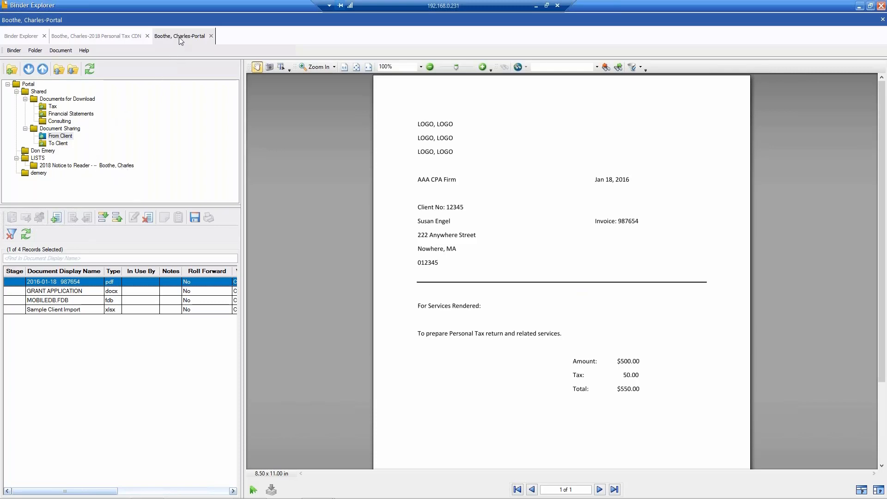
# Step: Float the Portal binder to copy GRANT APPLICATION into the tax binder's Supporting Documentation folder, and dock the Portal binder again
pyautogui.moveTo(265, 73); pyautogui.dragTo(583, 122)
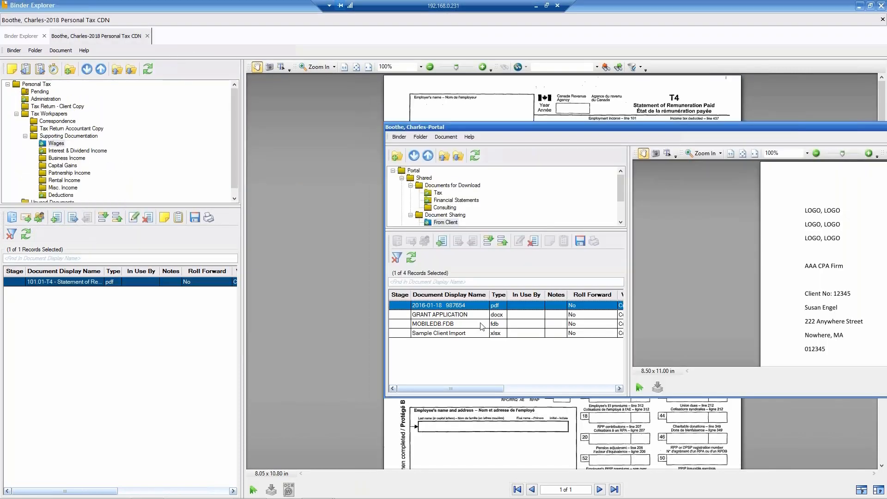
pyautogui.click(457, 316)
pyautogui.moveTo(457, 315); pyautogui.dragTo(78, 132)
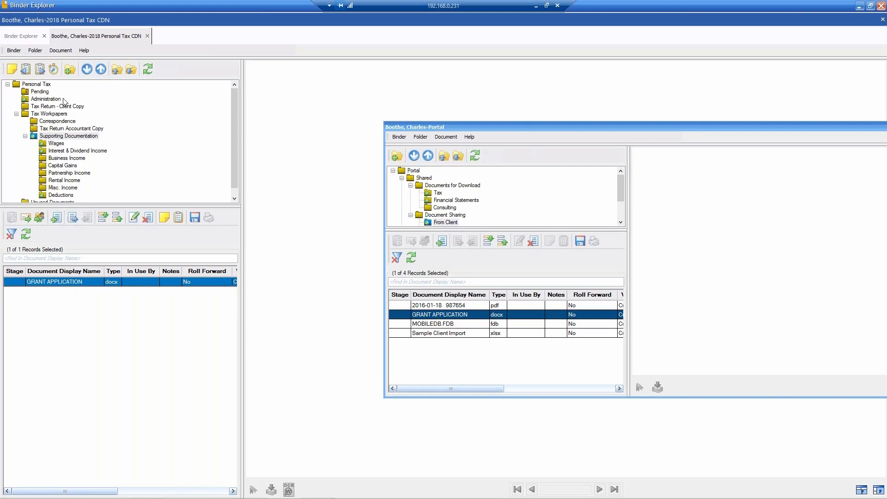
pyautogui.doubleClick(493, 124)
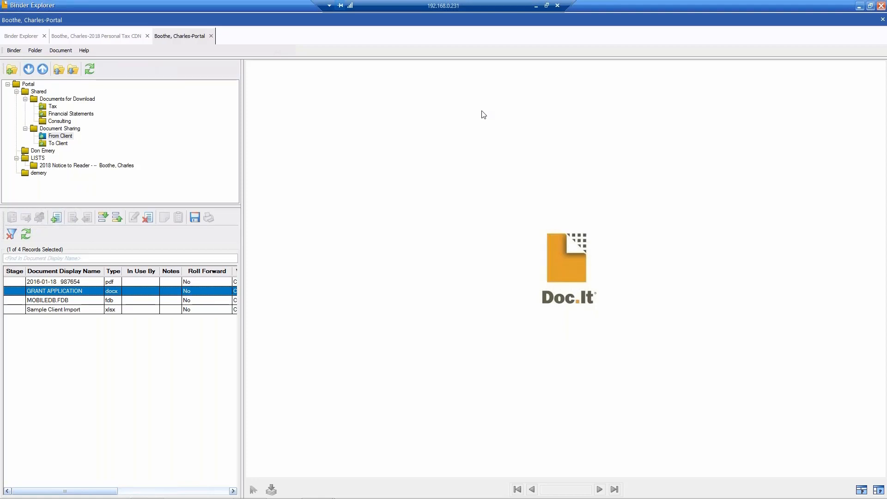
# Step: Open the 101.01-T4 document from the 2018 Personal Tax CDN binder's Wages folder in a maximized PDF editor
pyautogui.click(115, 36)
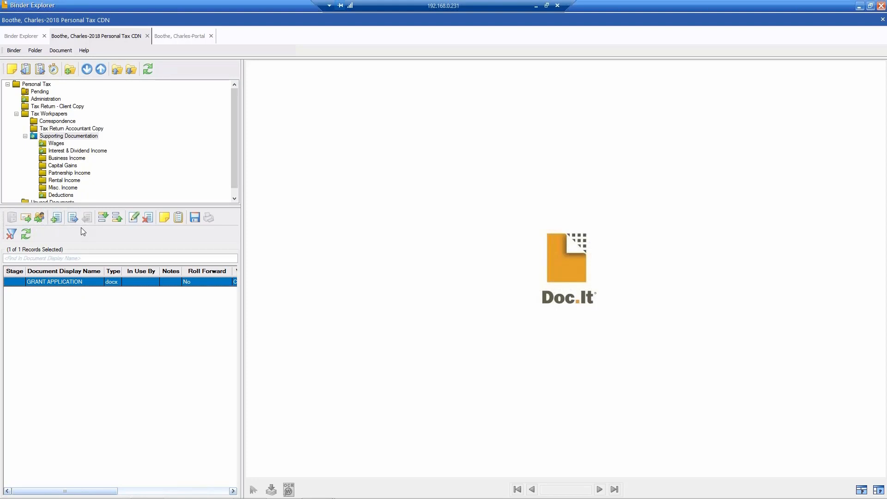
pyautogui.click(56, 143)
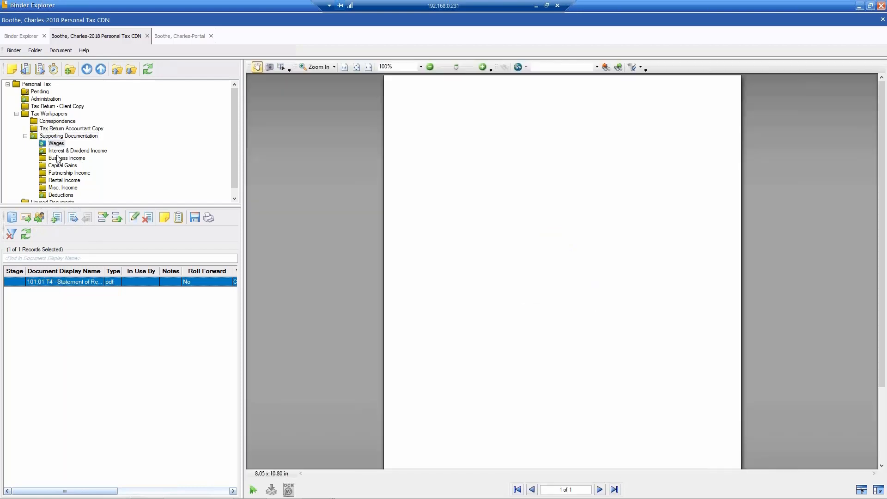
pyautogui.doubleClick(89, 286)
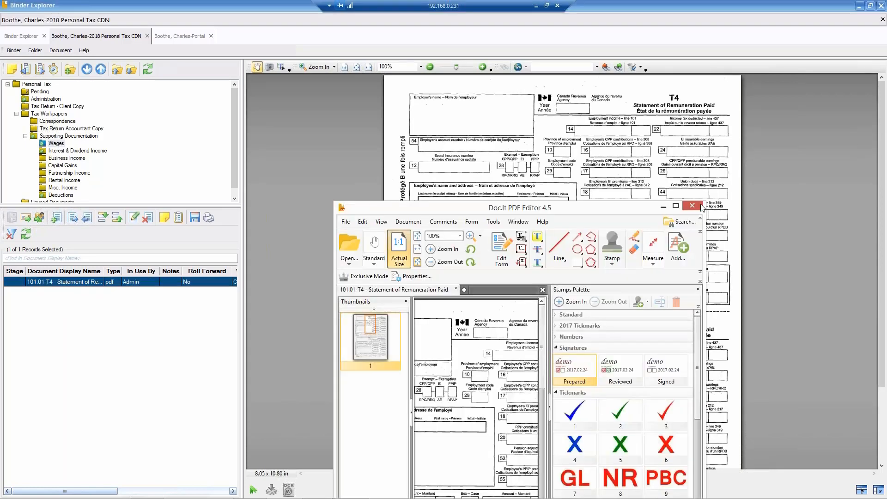
pyautogui.click(675, 205)
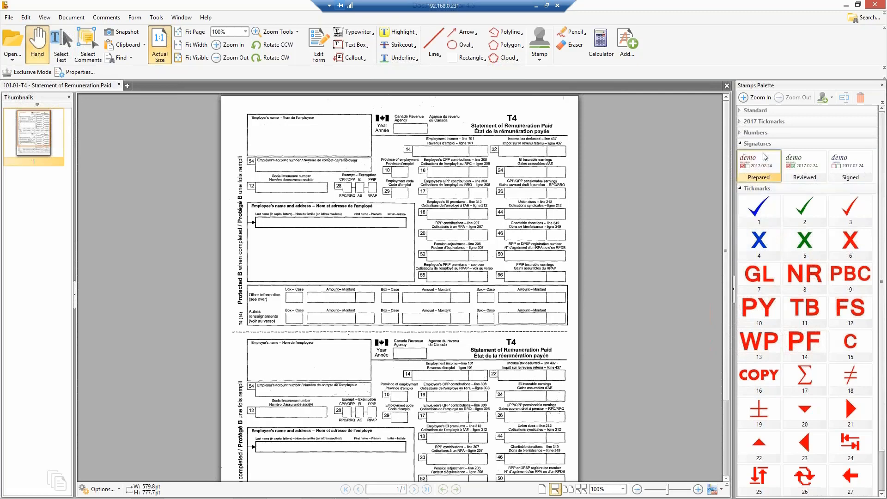
# Step: Stamp blue checkmark tickmark 1 beside boxes 14, 16, 18 and 20 of the upper T4 slip
pyautogui.click(760, 204)
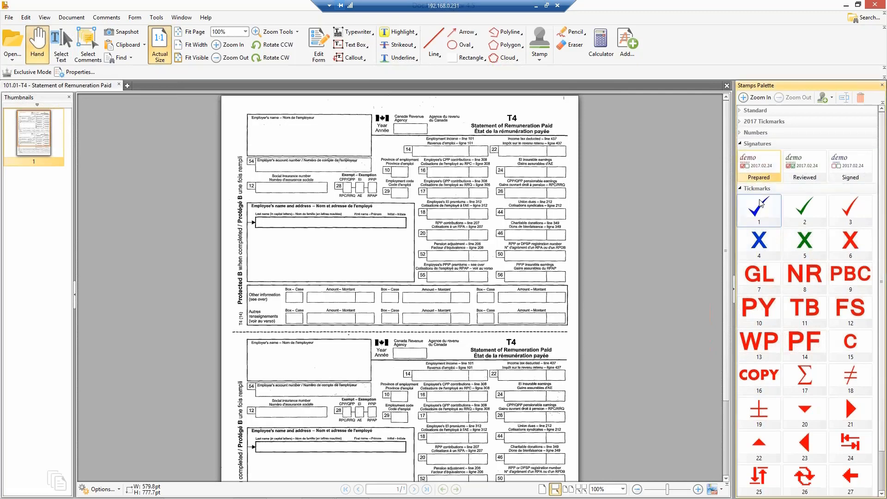
pyautogui.click(761, 204)
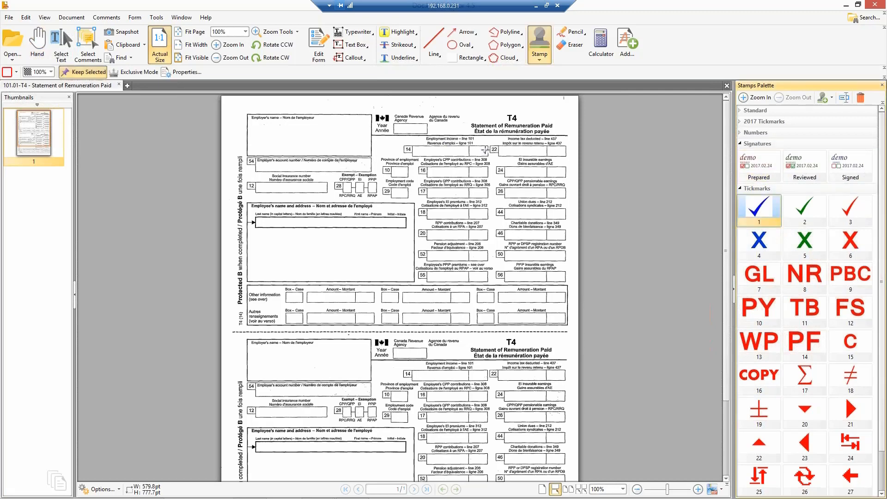
pyautogui.click(484, 151)
pyautogui.click(486, 215)
pyautogui.click(485, 236)
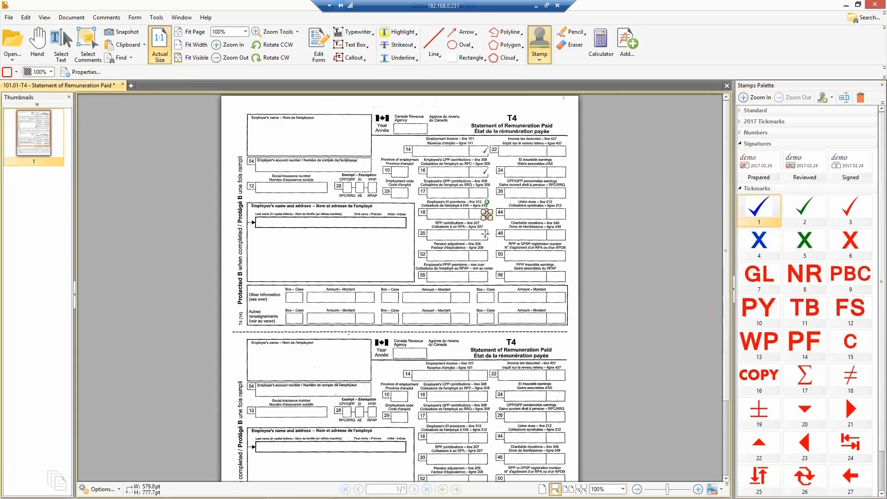
pyautogui.press('Escape')
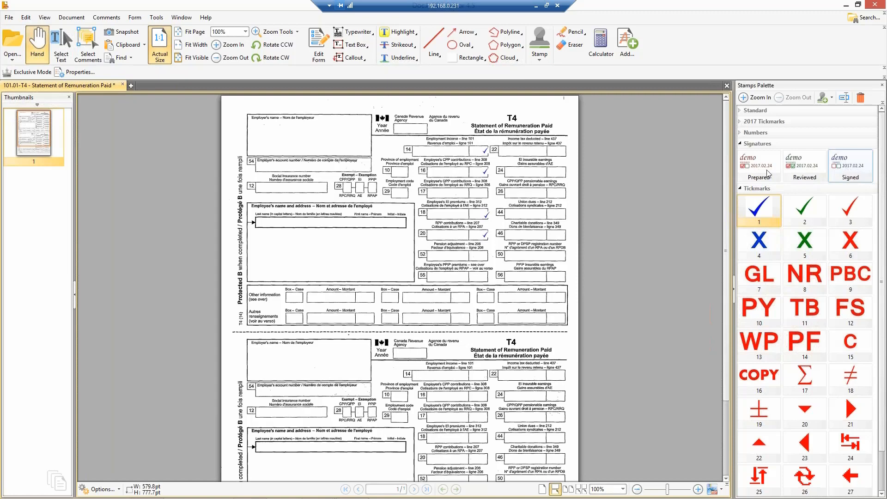
pyautogui.moveTo(43, 136); pyautogui.dragTo(44, 137)
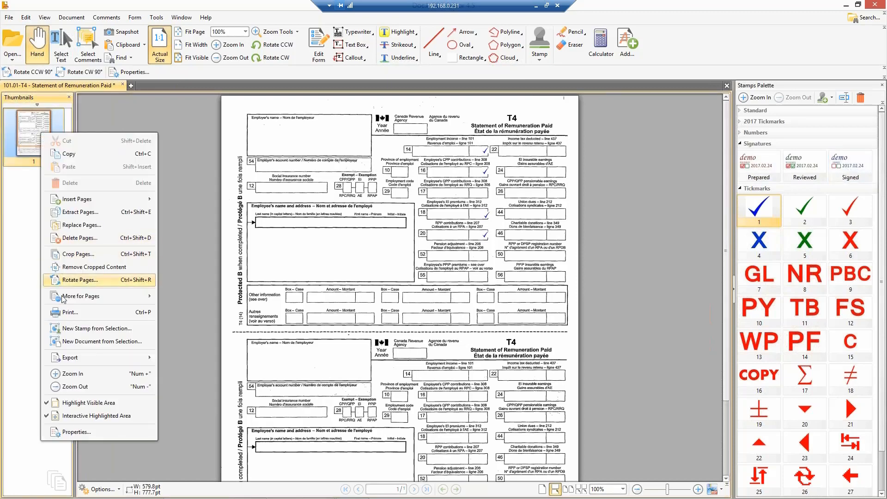
pyautogui.moveTo(65, 206)
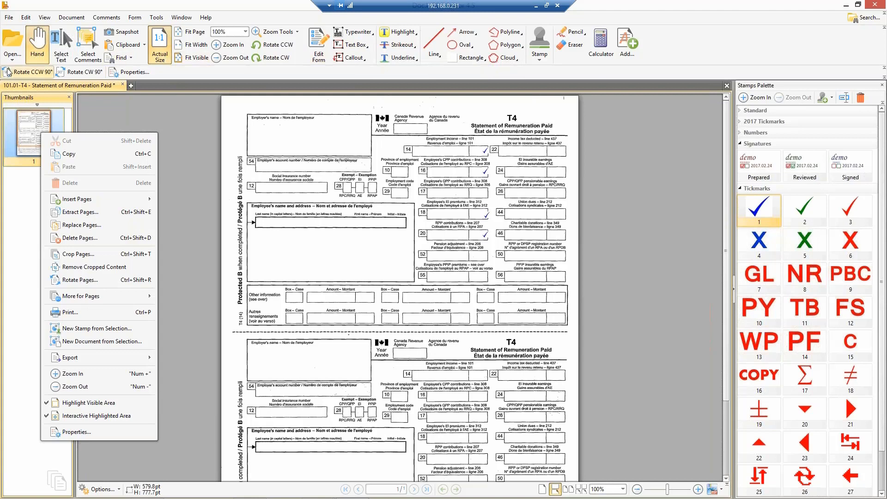
# Step: Place and apply a saved signature in the upper T4's employee name and address area, and close the document with its changes saved
pyautogui.click(72, 17)
pyautogui.click(72, 17)
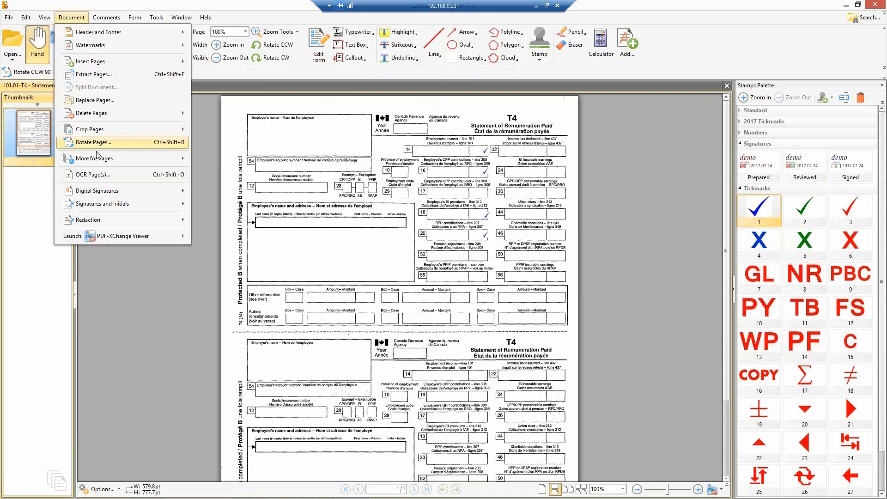
pyautogui.moveTo(125, 210)
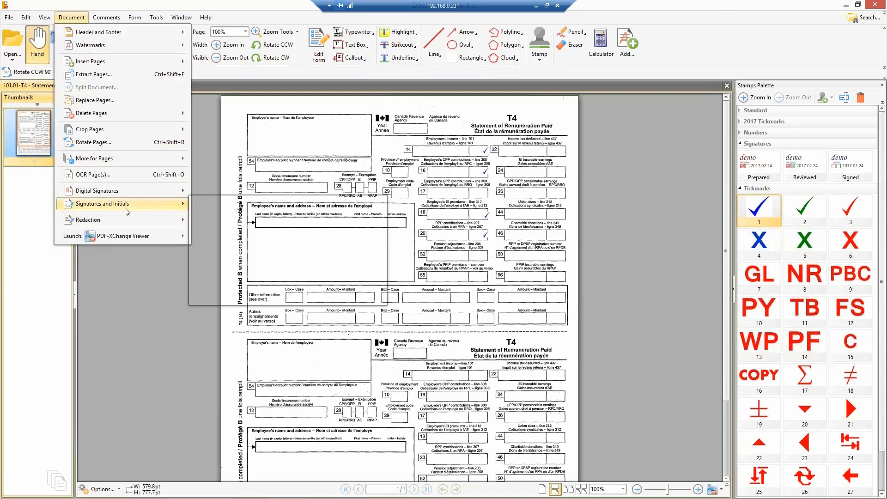
pyautogui.click(305, 238)
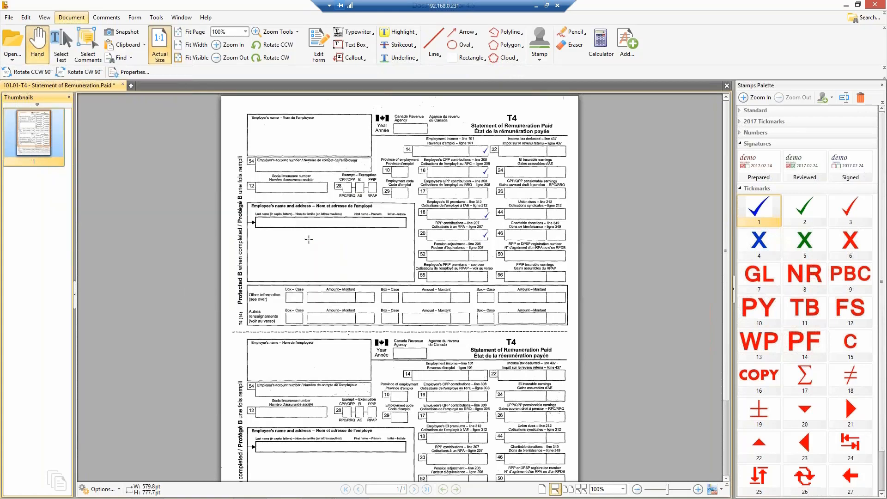
pyautogui.click(308, 239)
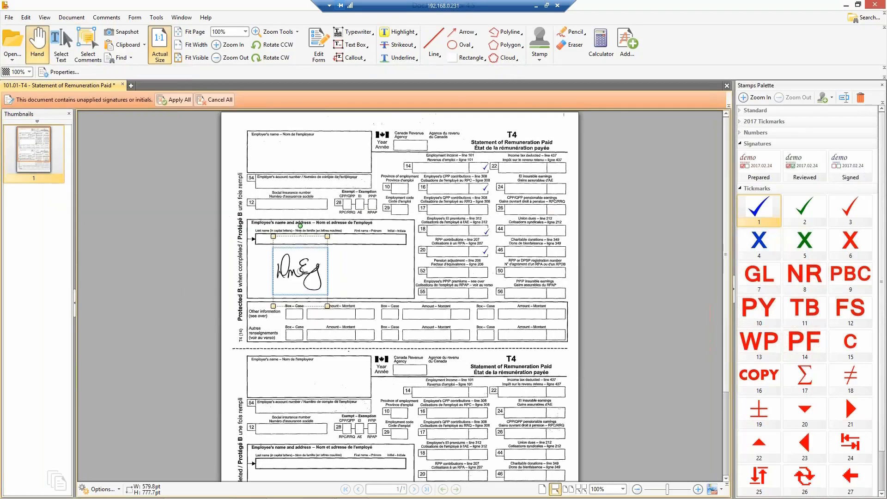
pyautogui.click(174, 99)
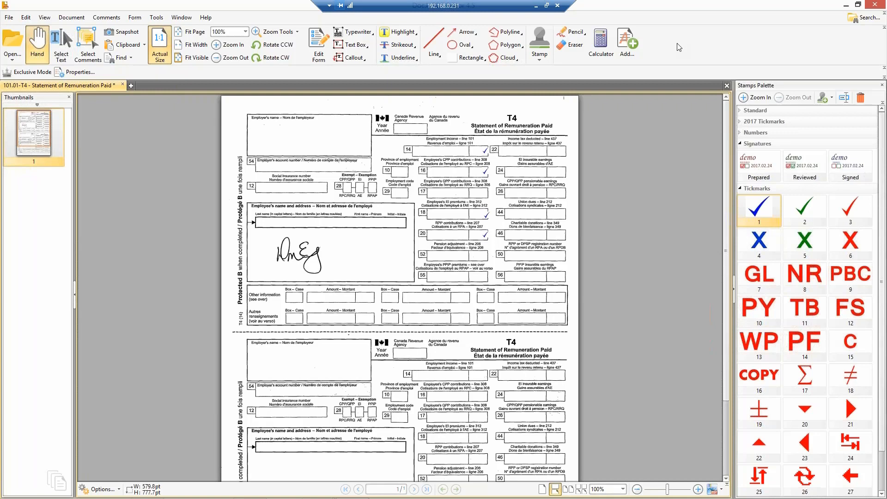
pyautogui.click(874, 6)
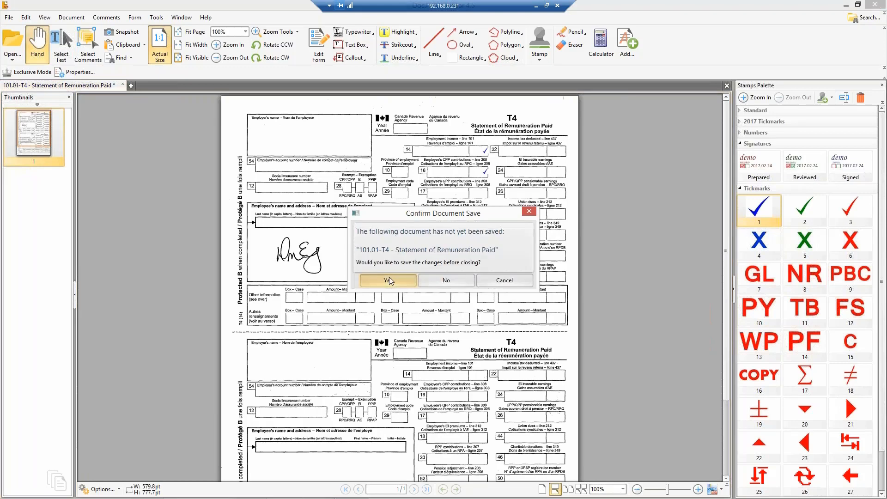
pyautogui.click(389, 280)
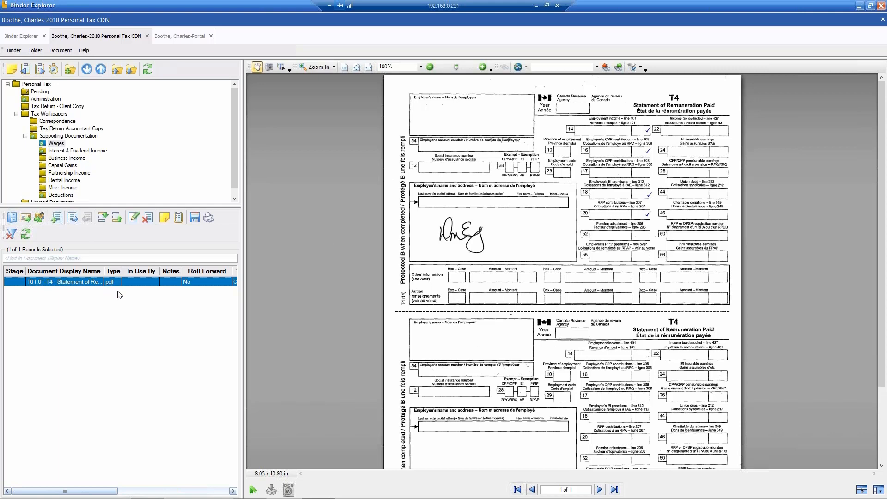
# Step: Show all documents in the tax binder and check out the four documents from 101.01-T4 through Client Information together
pyautogui.rightClick(131, 283)
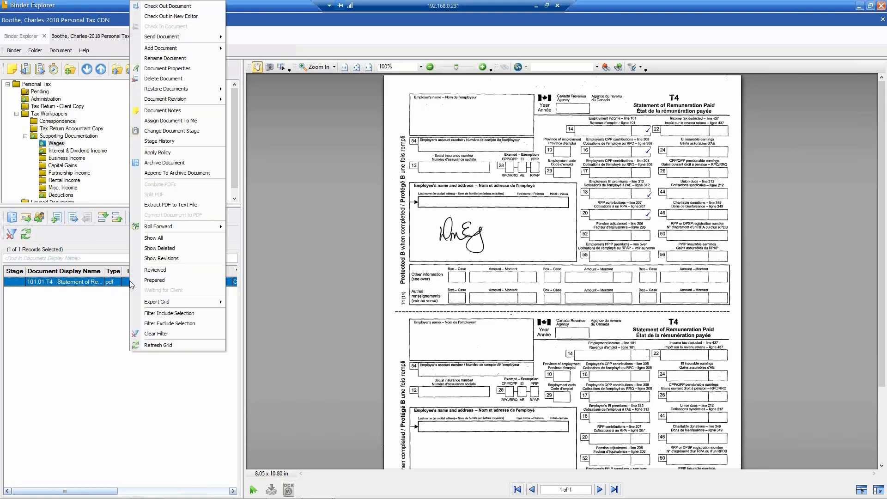
pyautogui.click(156, 238)
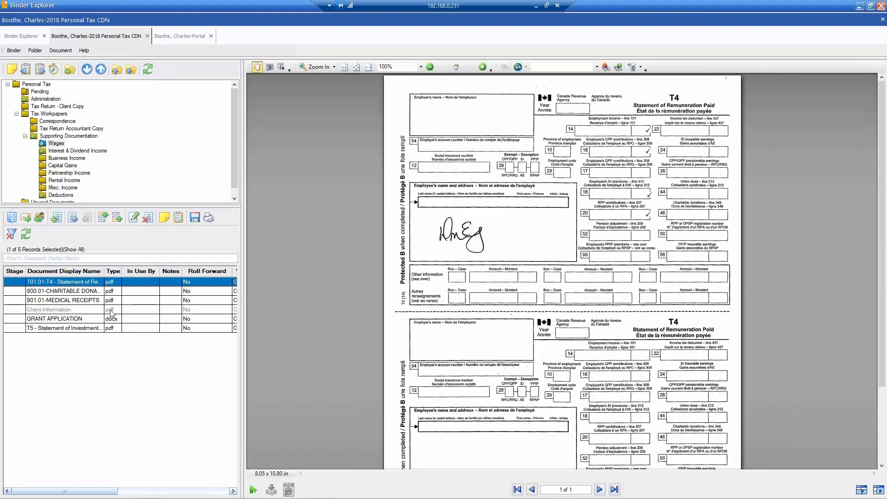
pyautogui.keyDown('shift'); pyautogui.click(111, 310); pyautogui.keyUp('shift')
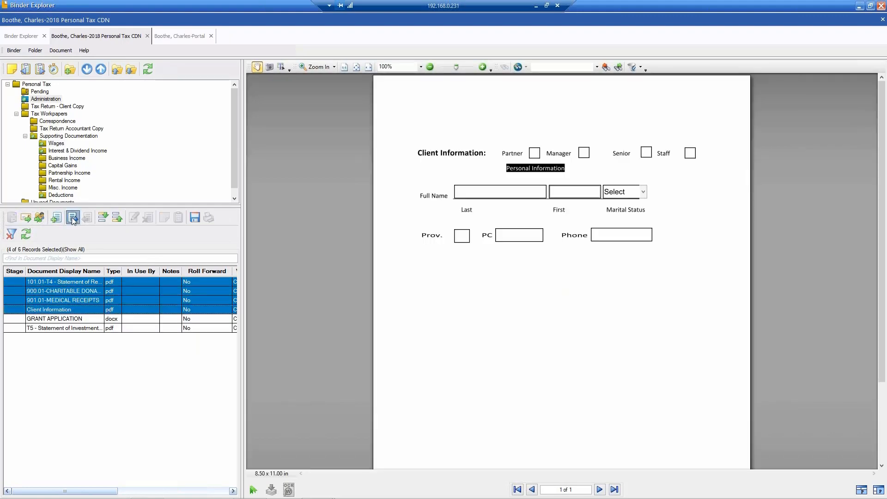
pyautogui.click(72, 218)
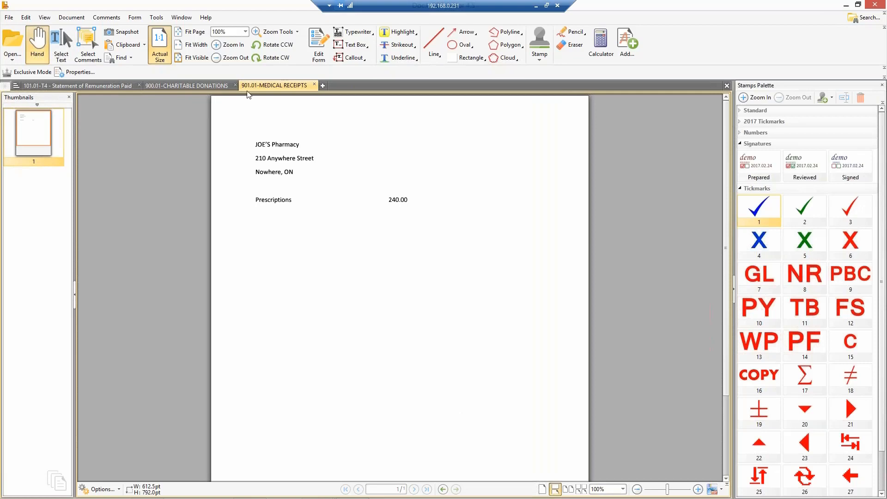
# Step: View the charitable donations and T4 documents, and detach 901.01-MEDICAL RECEIPTS into its own window placed lower on the screen
pyautogui.click(185, 85)
pyautogui.click(97, 86)
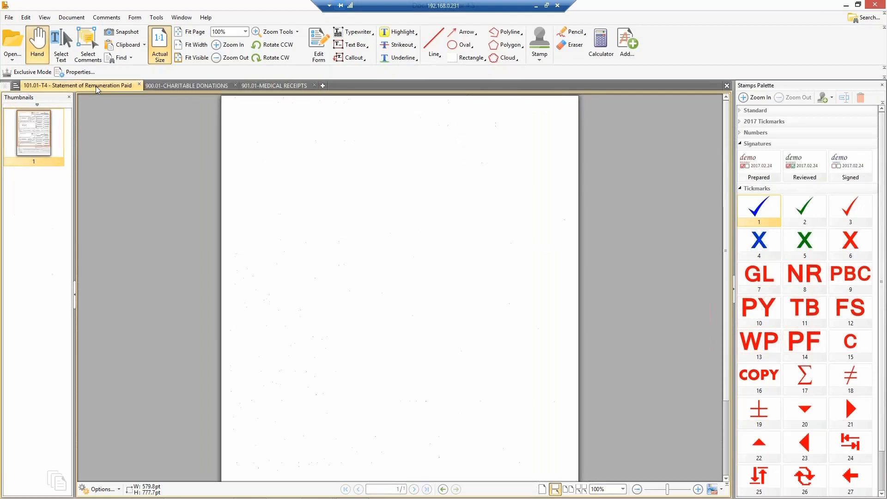
pyautogui.click(257, 86)
pyautogui.moveTo(255, 95); pyautogui.dragTo(241, 23)
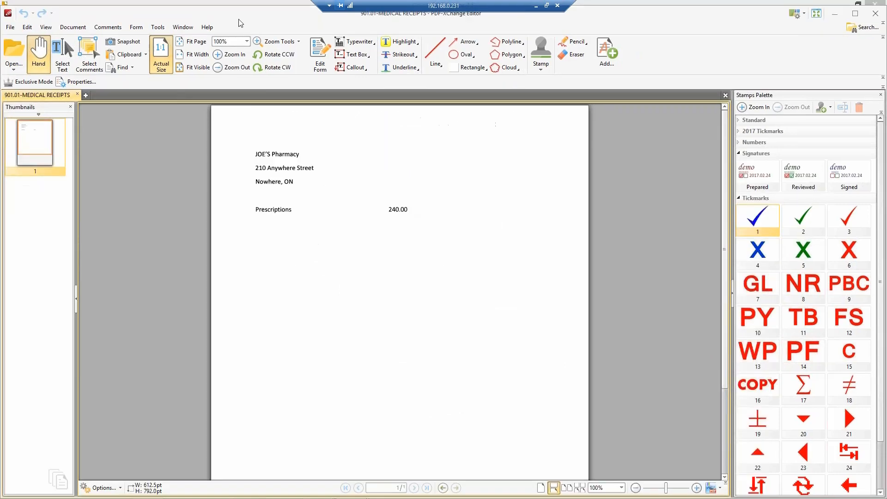
pyautogui.moveTo(361, 16); pyautogui.dragTo(192, 142)
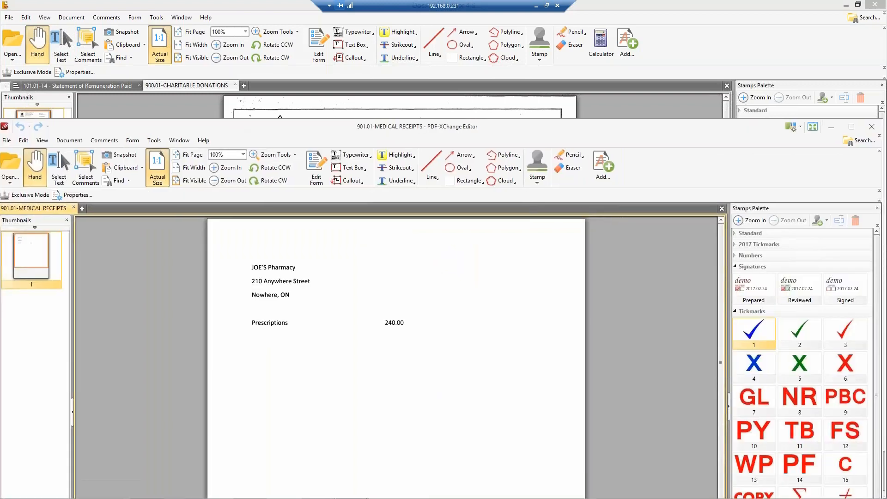
# Step: Close the detached medical receipts window, view the shared Client Information template in read-only mode, and close it
pyautogui.click(874, 132)
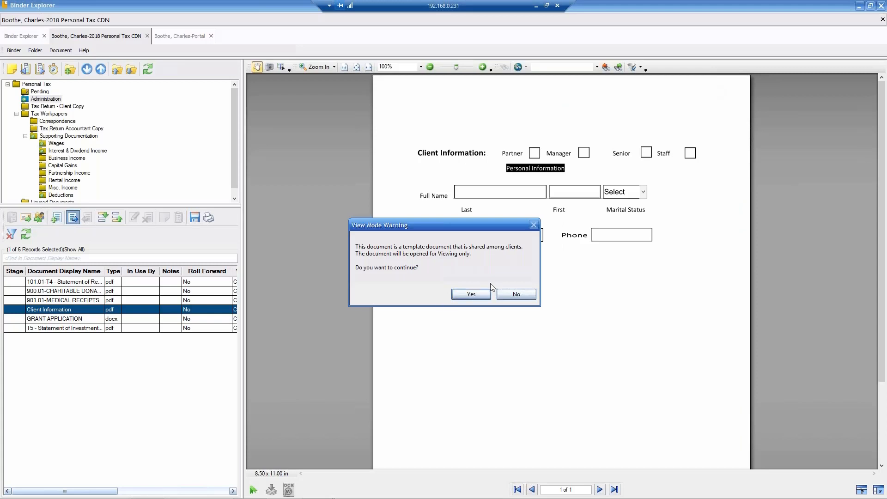
pyautogui.click(471, 295)
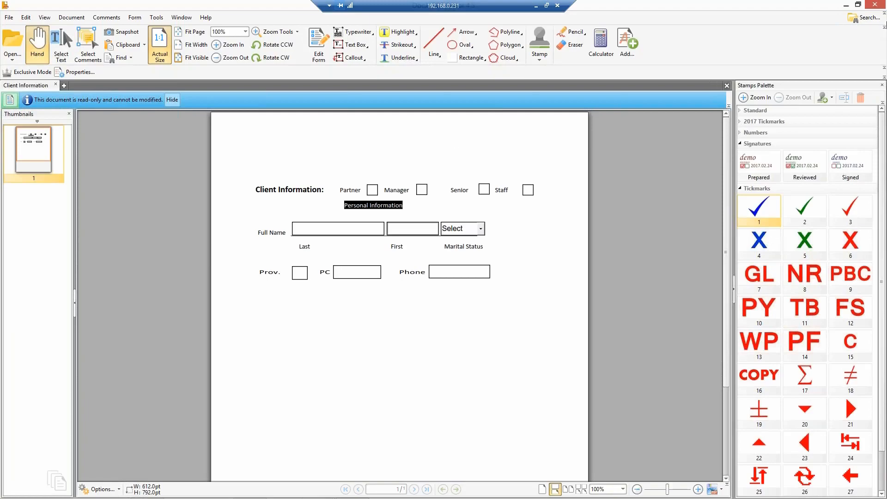
pyautogui.click(877, 5)
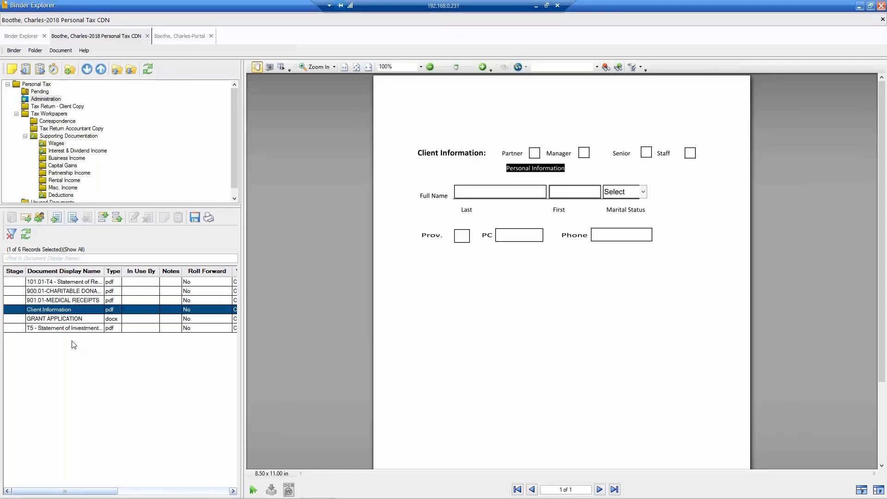
# Step: Set the GRANT APPLICATION document's stage to Prepared and mark the document for roll forward
pyautogui.click(79, 322)
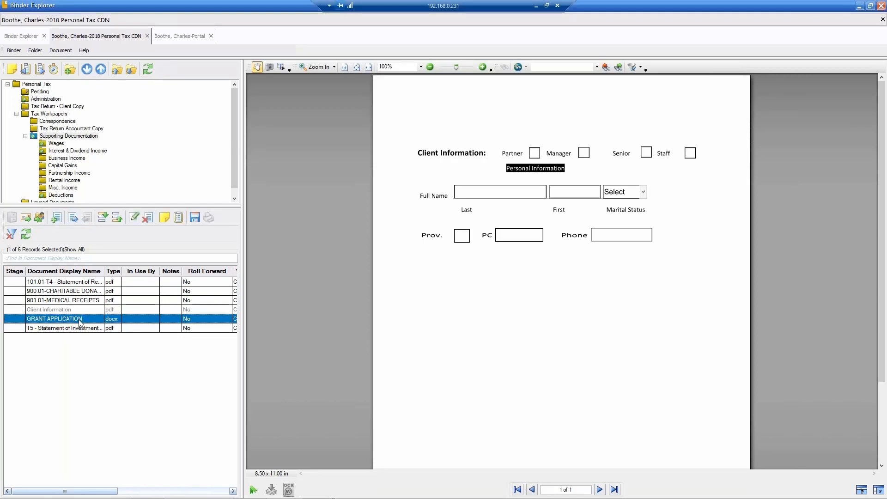
pyautogui.rightClick(80, 322)
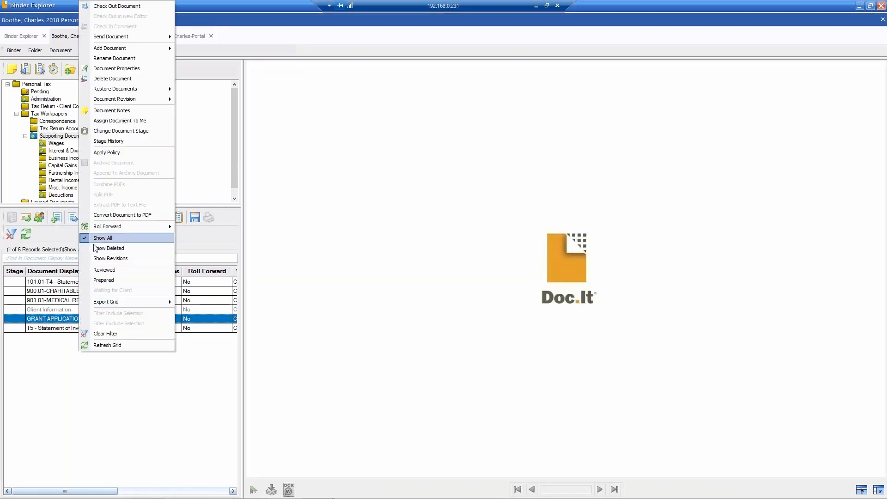
pyautogui.click(91, 281)
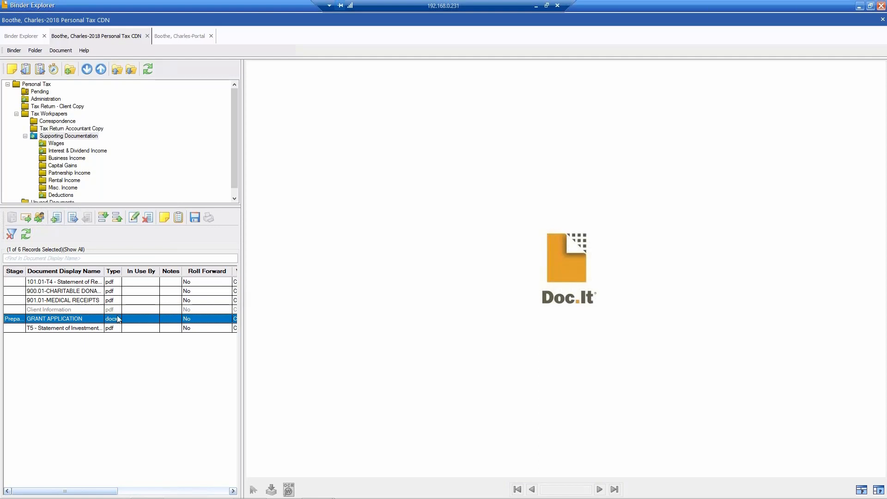
pyautogui.rightClick(199, 321)
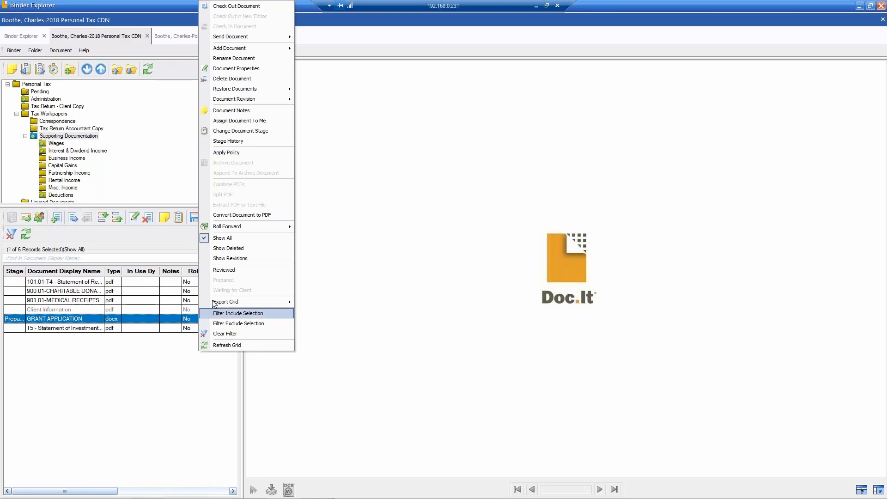
pyautogui.moveTo(228, 230)
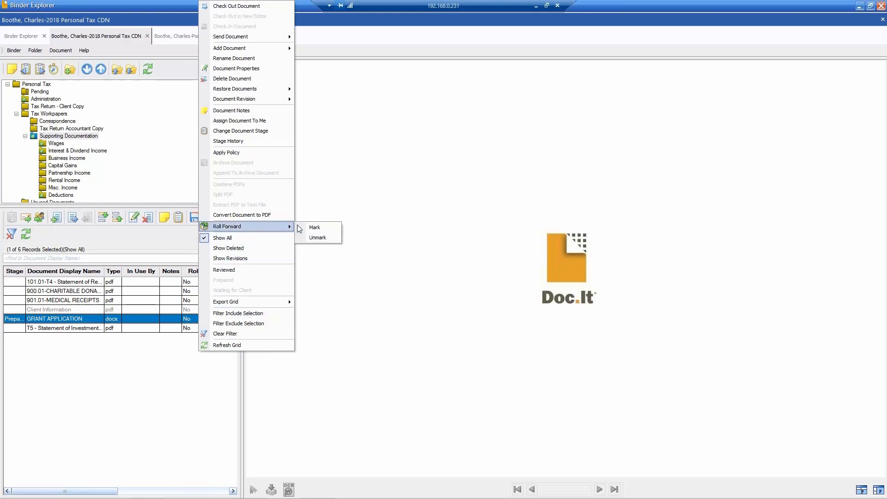
pyautogui.click(321, 230)
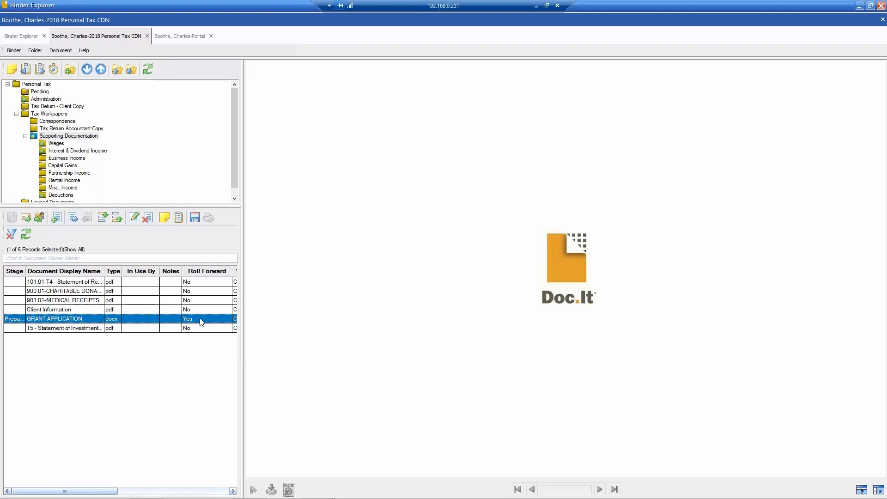
# Step: View the Client Information document in the Administration folder and its counterpart in the Supporting Documentation folder
pyautogui.click(44, 100)
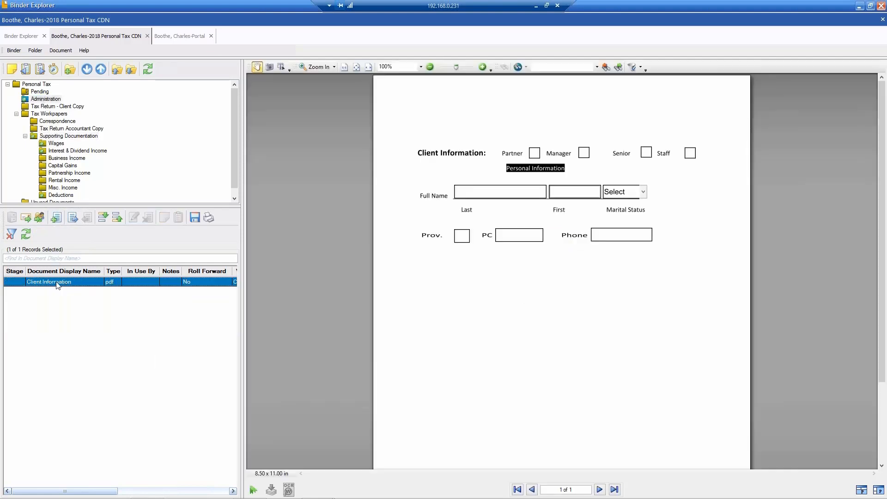
pyautogui.click(55, 136)
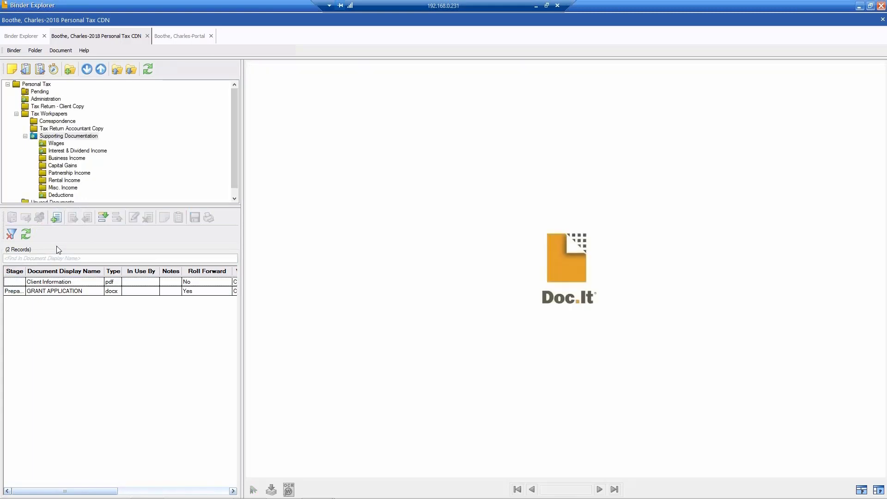
pyautogui.click(54, 284)
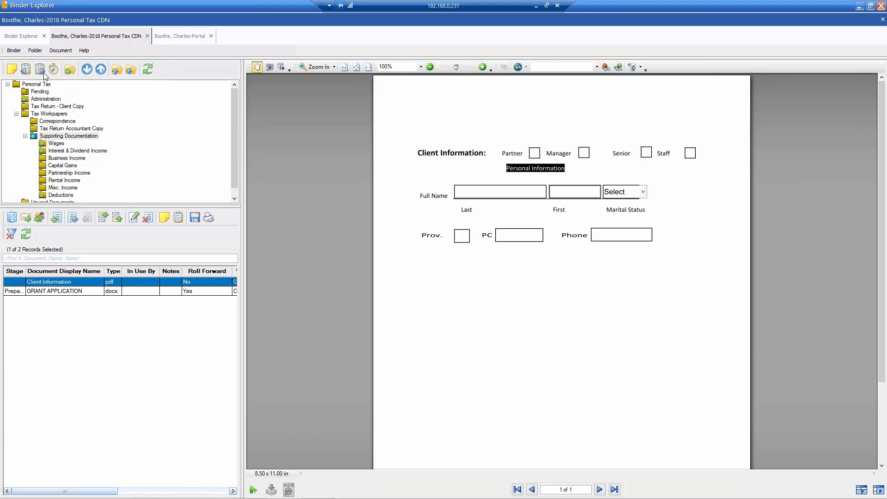
# Step: Advance the 2018 Personal Tax binder to the Tax - File Review stage, keeping the proposed assignee
pyautogui.click(40, 69)
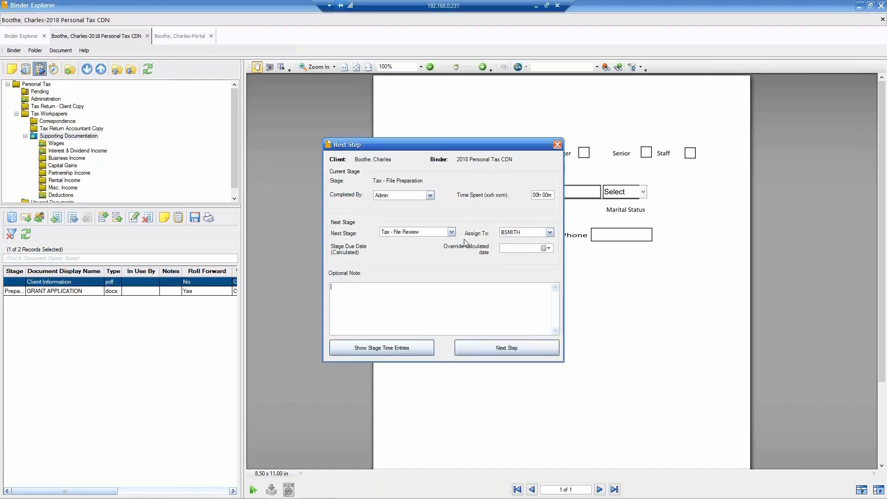
pyautogui.click(490, 349)
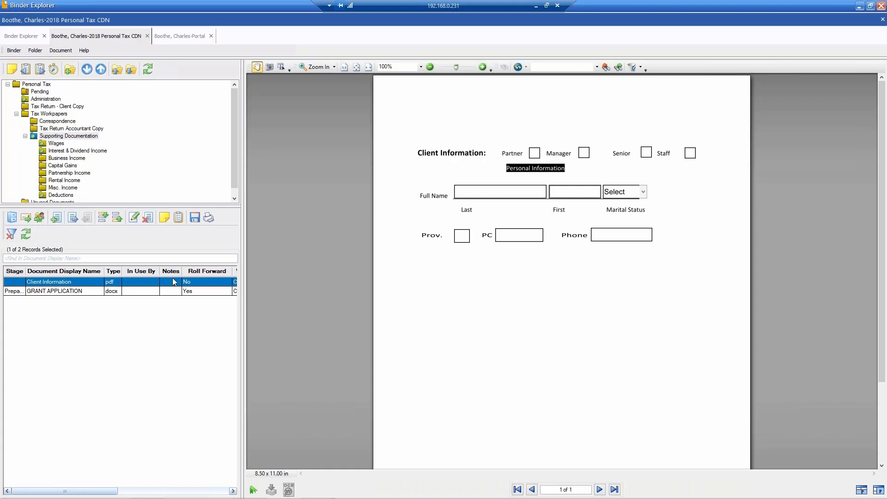
# Step: Add a regular two-line note "sdl;vhd dvbh dvb" / "sdbsdojvb;slvkjb" to the Client Information document and close its notes
pyautogui.click(164, 217)
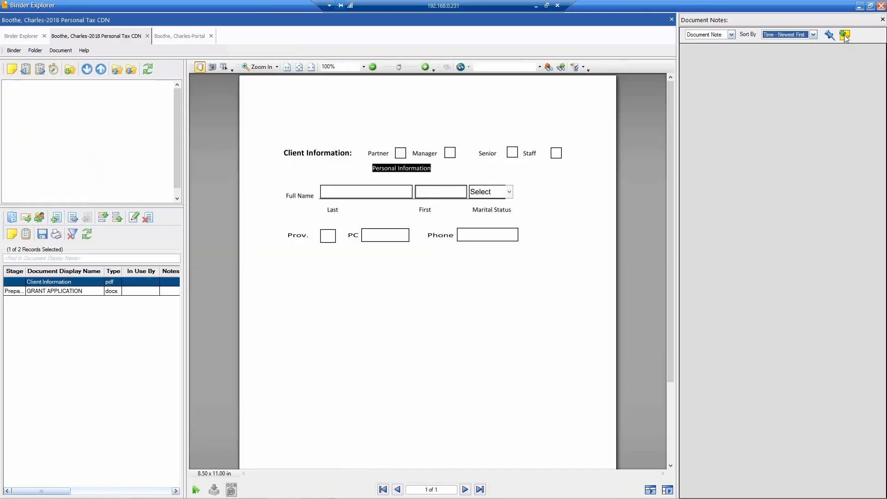
pyautogui.click(845, 35)
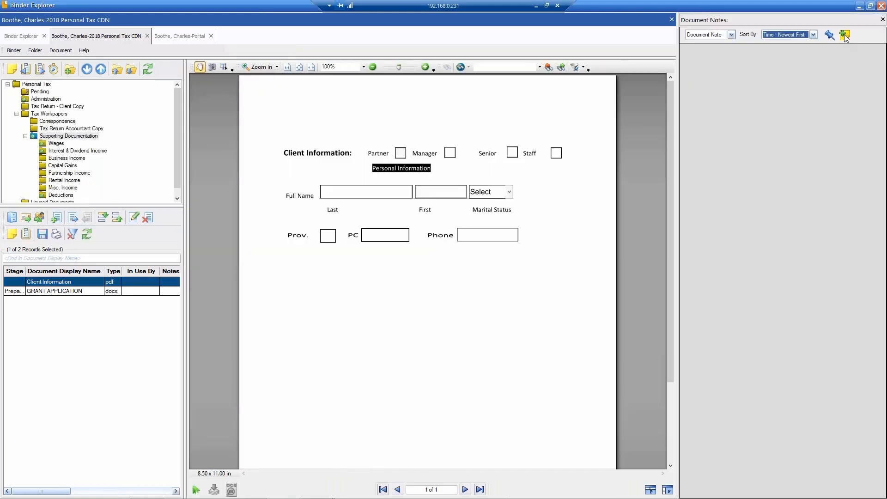
pyautogui.write('sdl;vhd dvbh dvb')
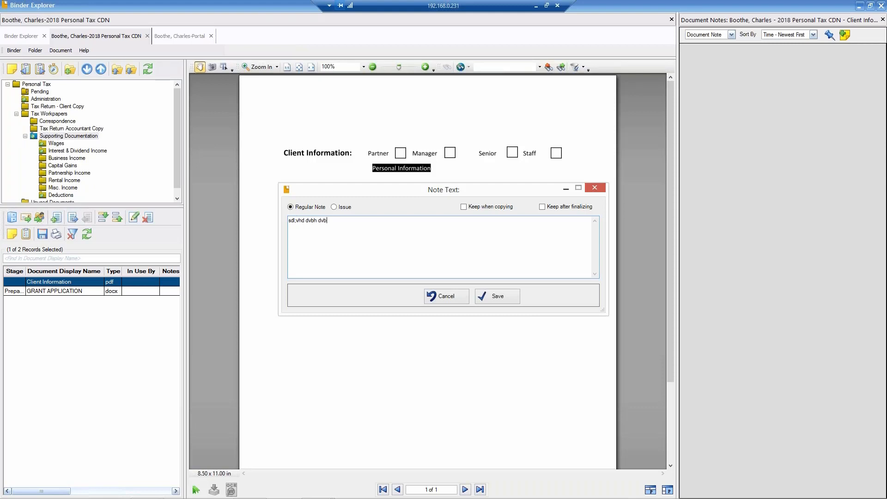
pyautogui.press('Return')
pyautogui.write('sdbsdojvb;slvkjb')
pyautogui.click(495, 298)
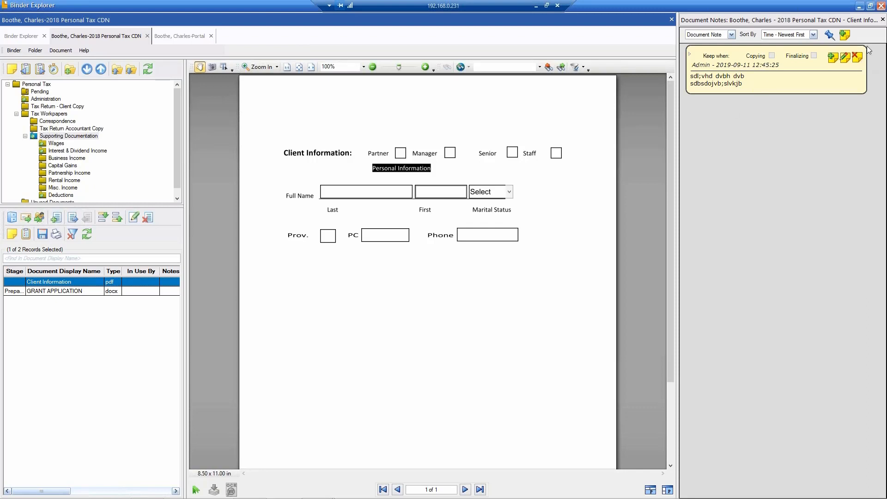
pyautogui.click(883, 21)
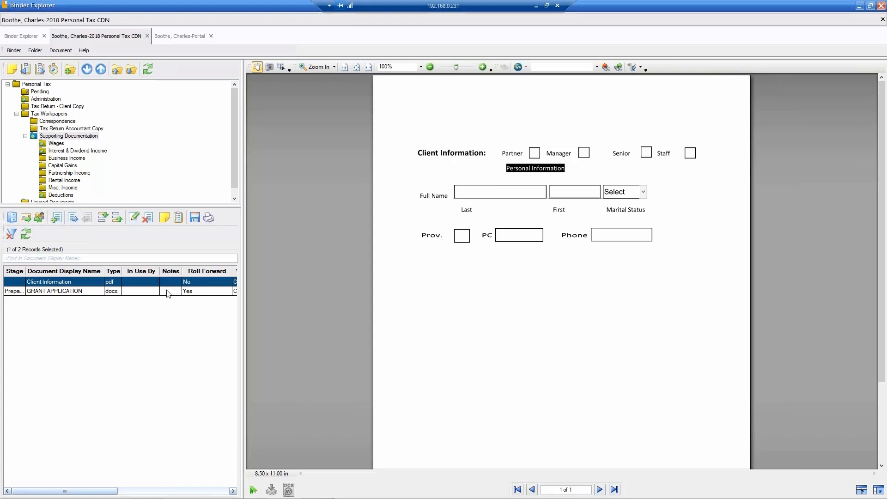
# Step: Add a regular note "sdbsfdgnsfn" to the GRANT APPLICATION document, close its notes, and check the document list
pyautogui.click(172, 292)
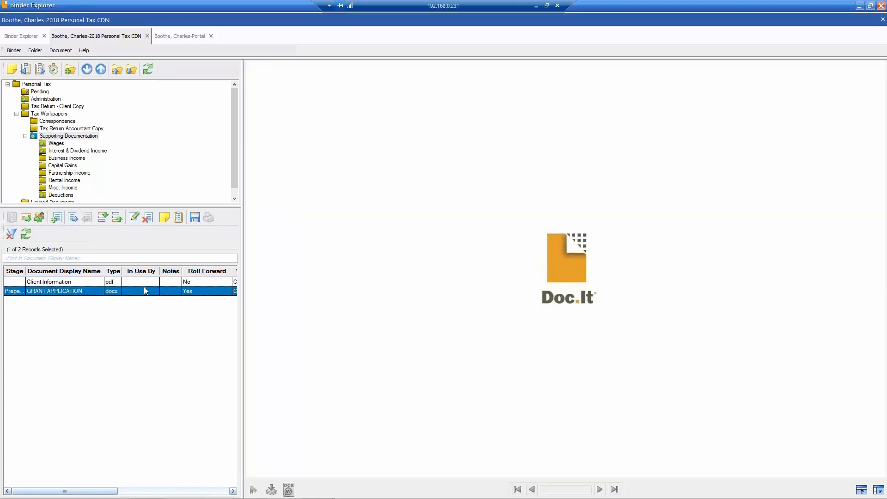
pyautogui.click(164, 217)
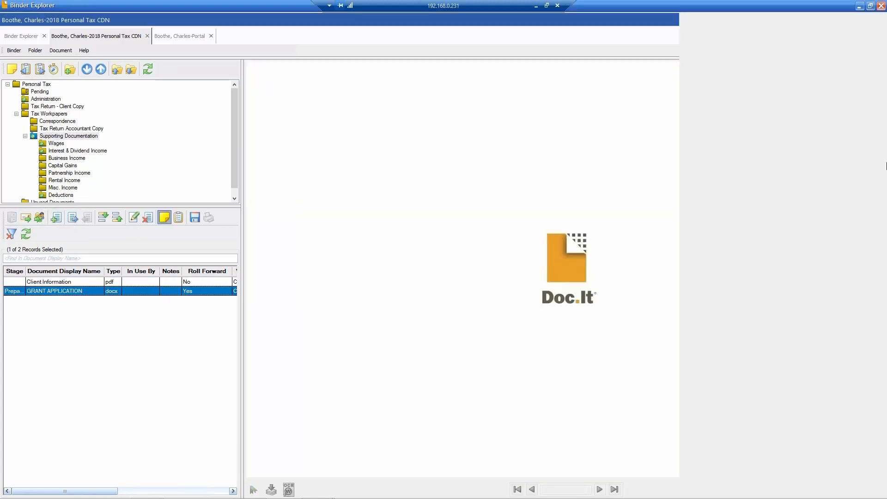
pyautogui.click(846, 35)
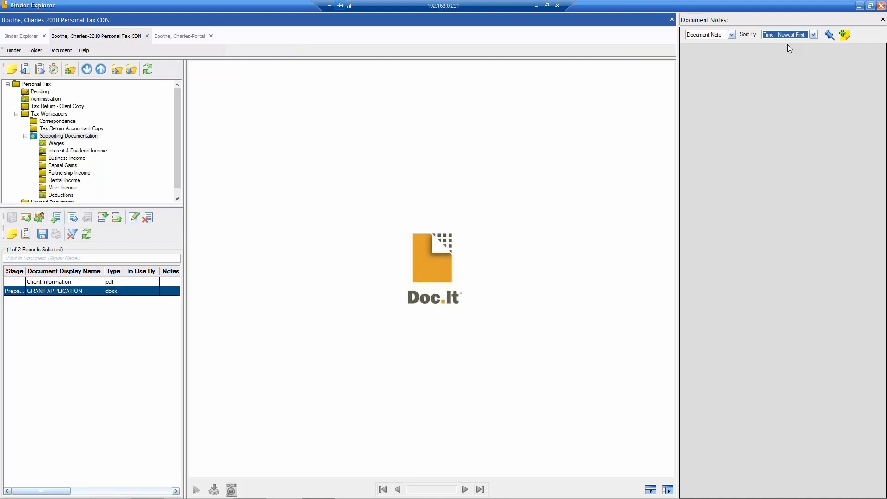
pyautogui.write('sdbsfdgnsfn')
pyautogui.click(502, 298)
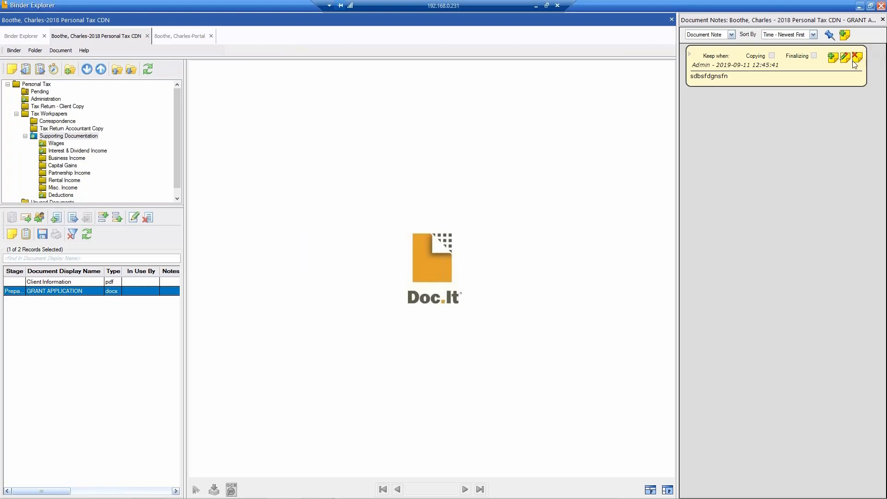
pyautogui.click(883, 21)
pyautogui.click(883, 20)
pyautogui.click(154, 283)
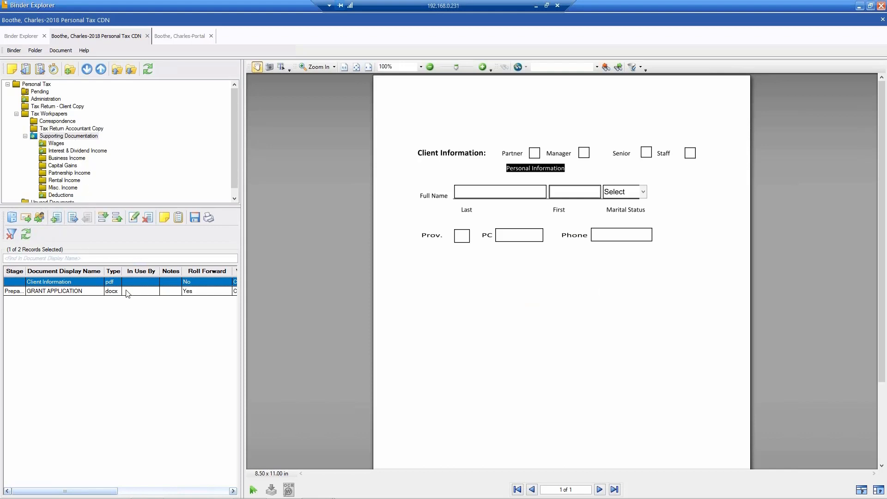
pyautogui.click(179, 292)
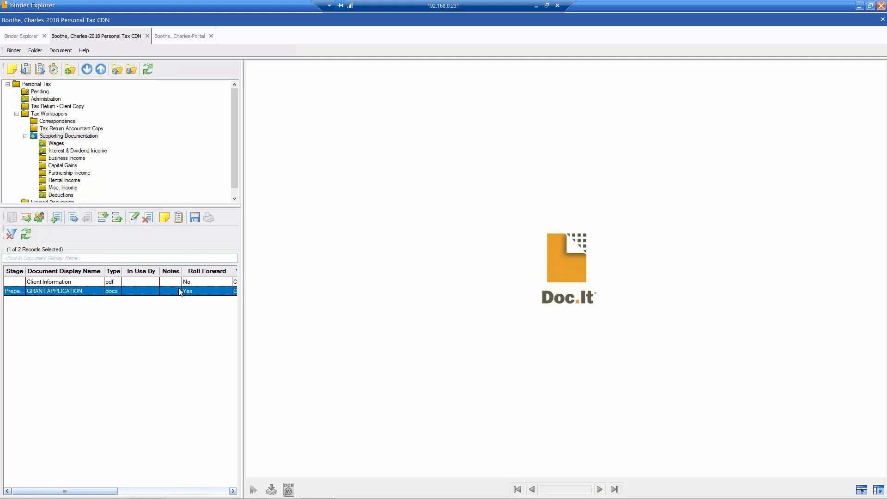
# Step: Run the saved binder search "Partner - My Projects in Progress" and examine the notes and issues of a Tax - Scan & AFR binder
pyautogui.click(32, 38)
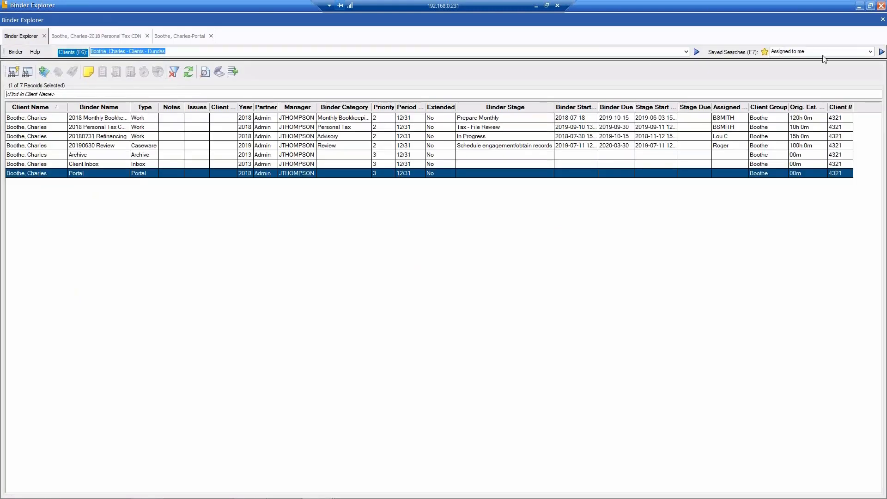
pyautogui.click(870, 51)
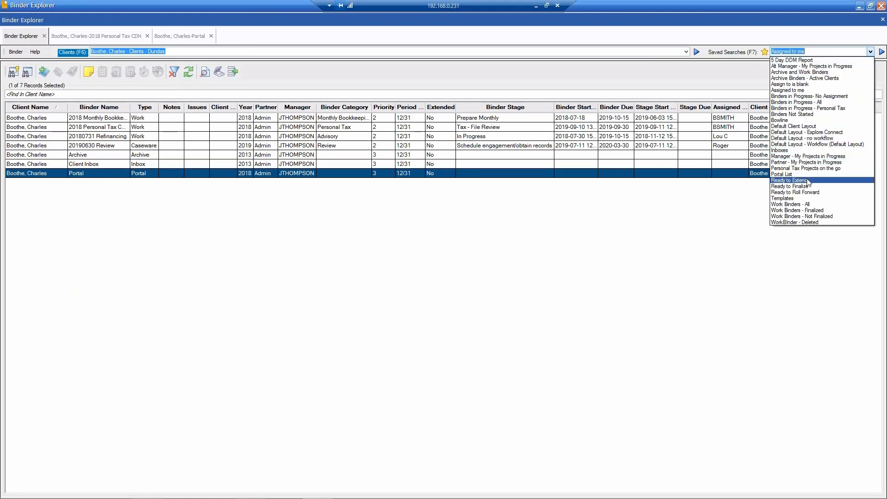
pyautogui.click(804, 162)
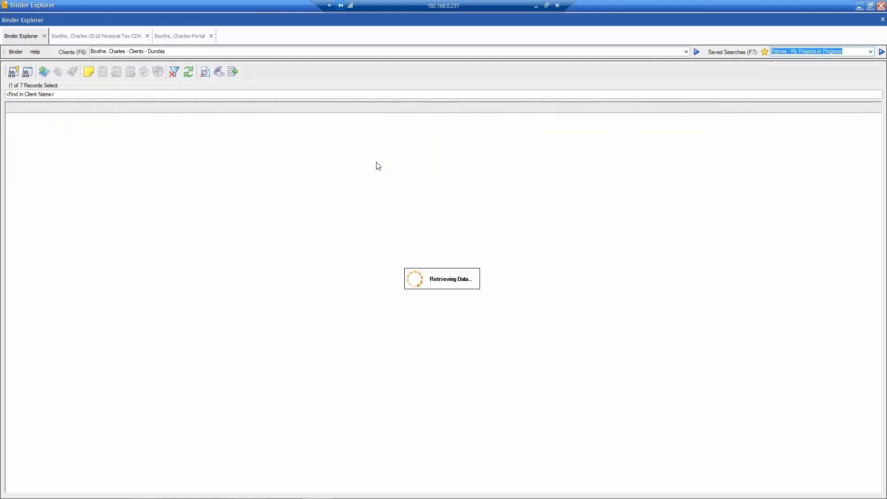
pyautogui.click(160, 165)
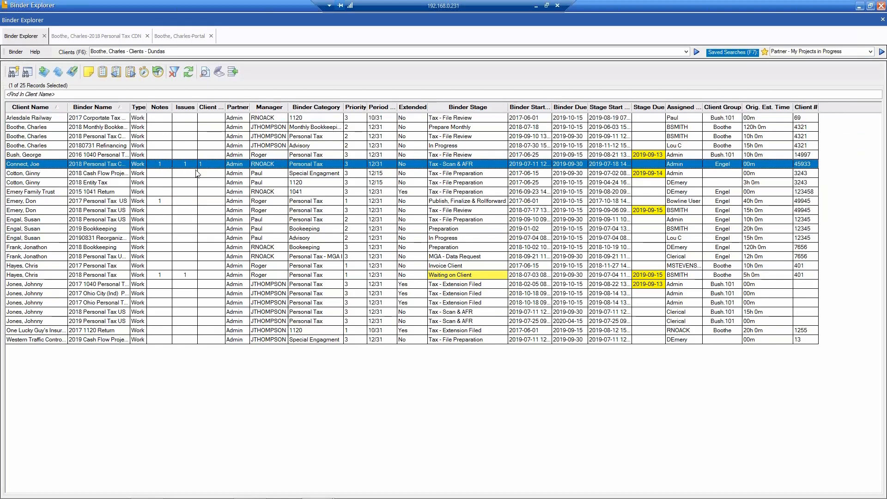
# Step: Return to the open 2018 Personal Tax CDN binder and show all of its documents
pyautogui.click(114, 37)
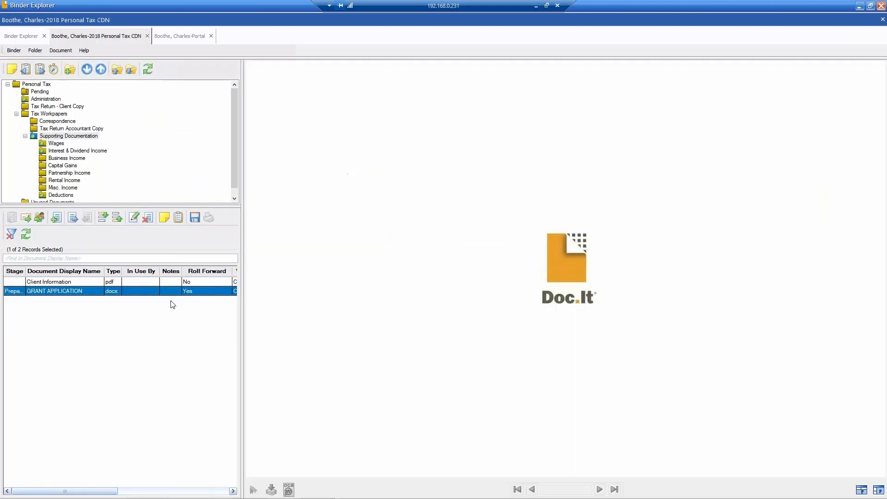
pyautogui.rightClick(171, 356)
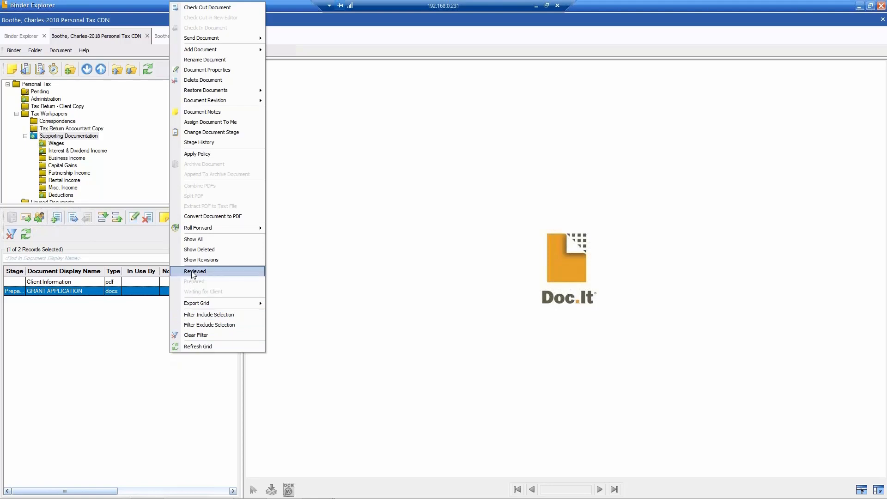
pyautogui.click(195, 239)
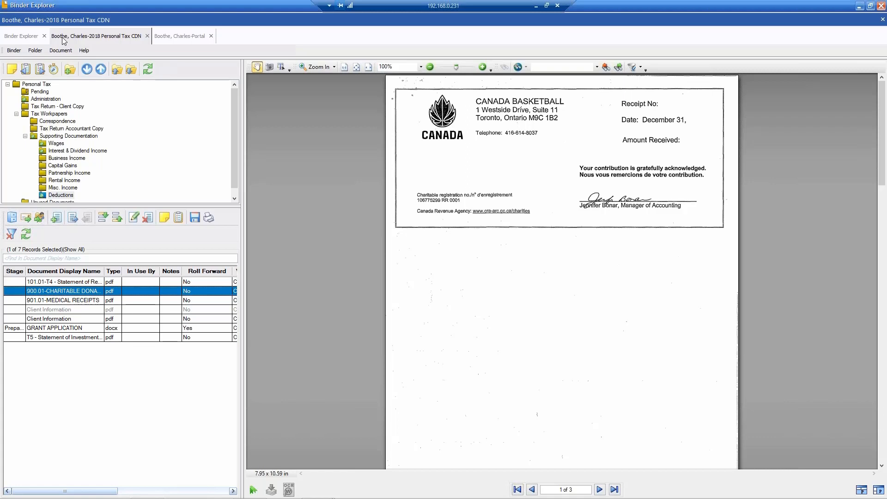
# Step: List the selected client's binders instead of the saved search, and open the client's Archive binder
pyautogui.click(23, 37)
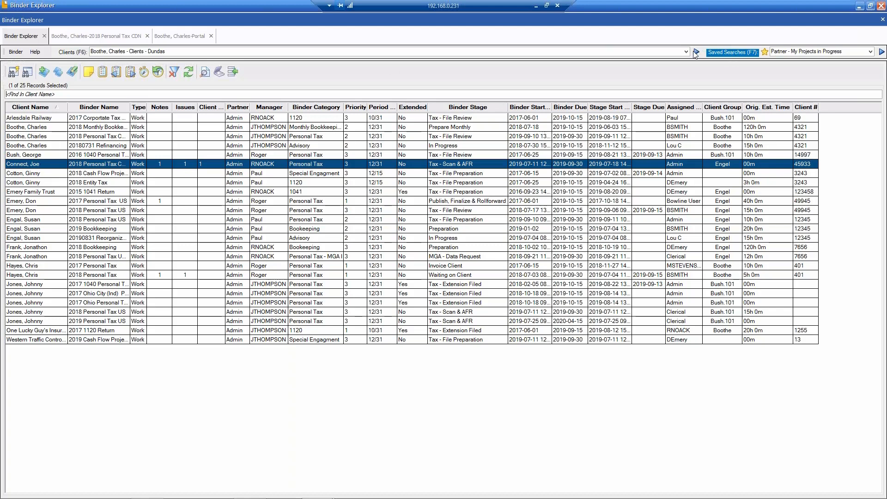
pyautogui.click(696, 52)
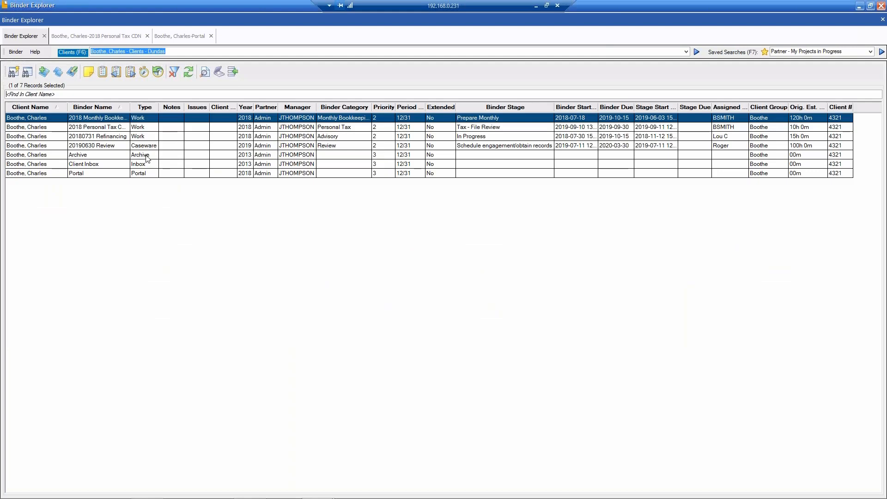
pyautogui.doubleClick(146, 157)
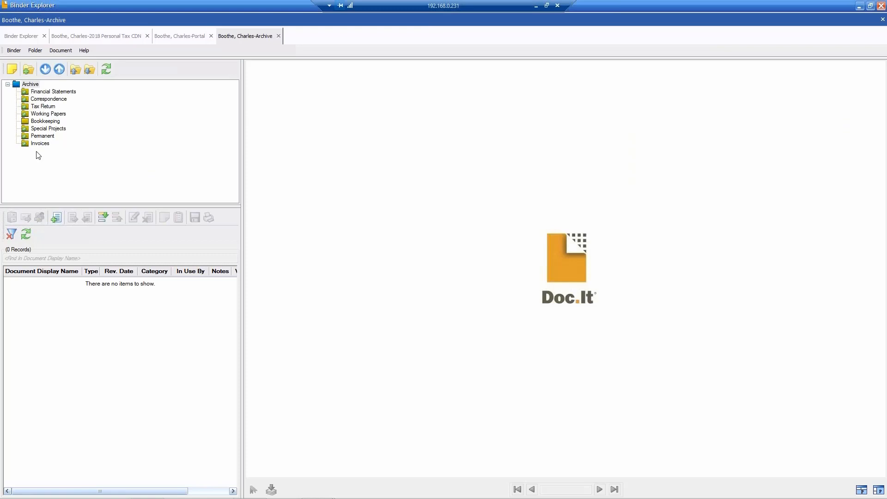
# Step: View the archived documents in the Financial Statements, Tax Return and Working Papers folders
pyautogui.click(48, 92)
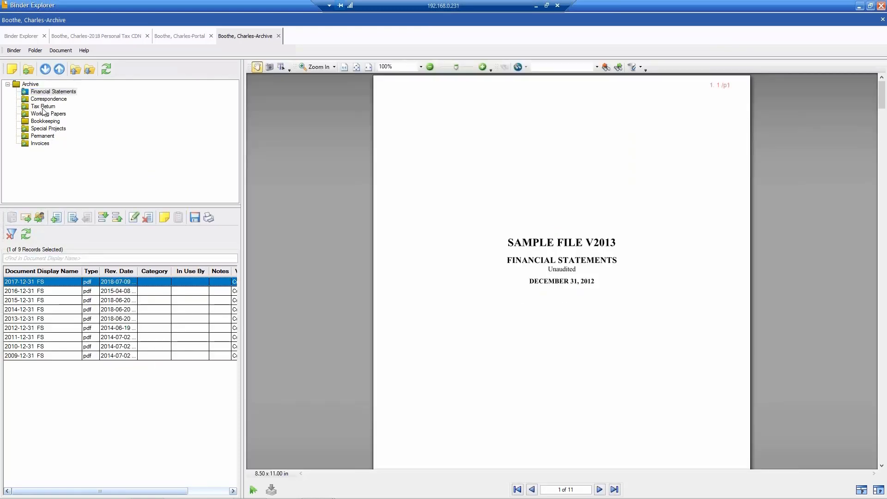
pyautogui.click(43, 107)
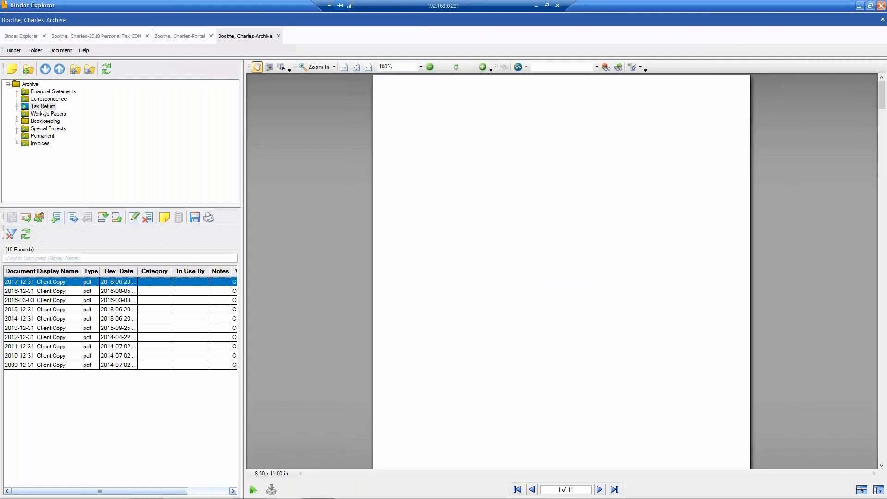
pyautogui.click(45, 115)
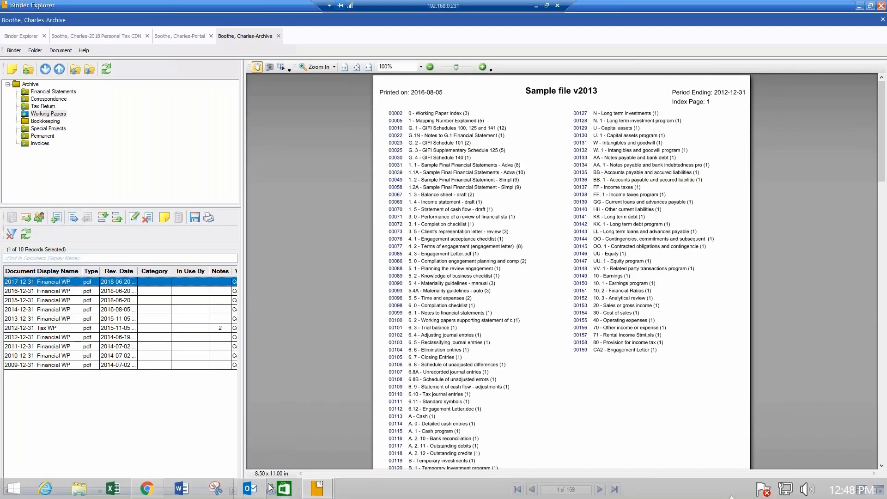
# Step: Load the full 2017-12-31 Financial WP document with its bookmarks, and widen the bookmark list
pyautogui.click(272, 489)
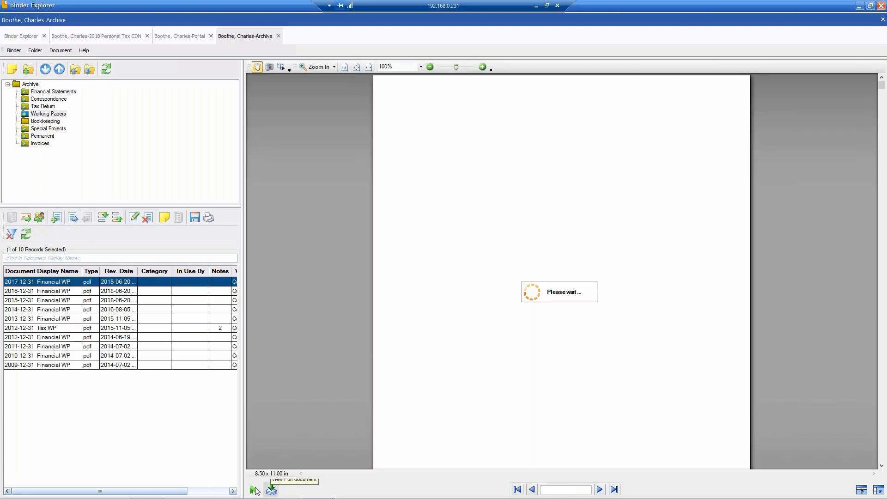
pyautogui.moveTo(339, 329); pyautogui.dragTo(400, 329)
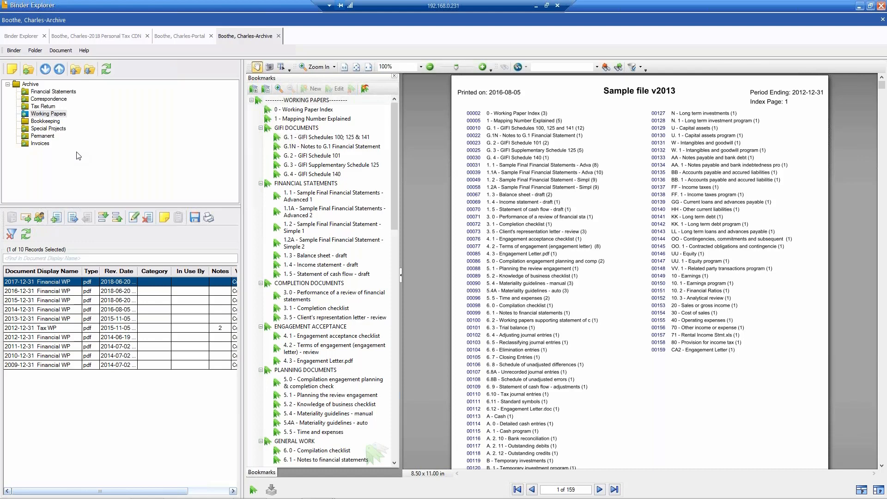
# Step: Run a document search limited to archives for the text "marketable" in documents named FS
pyautogui.click(27, 36)
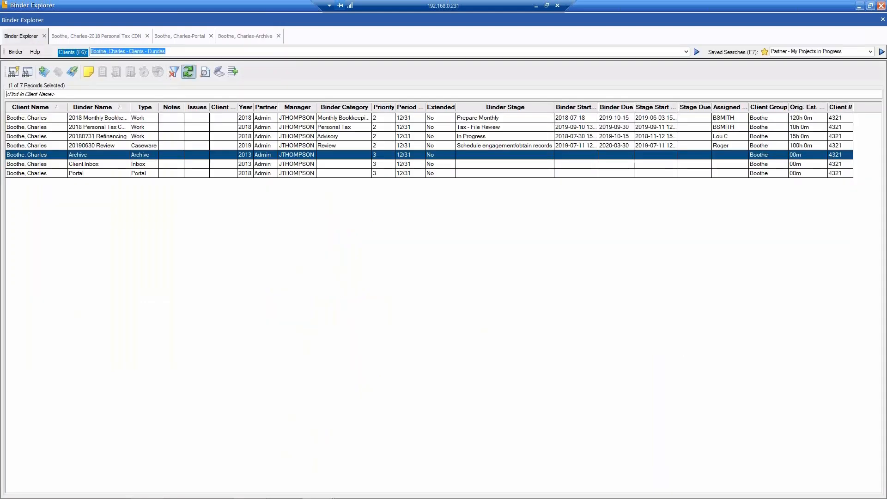
pyautogui.click(205, 72)
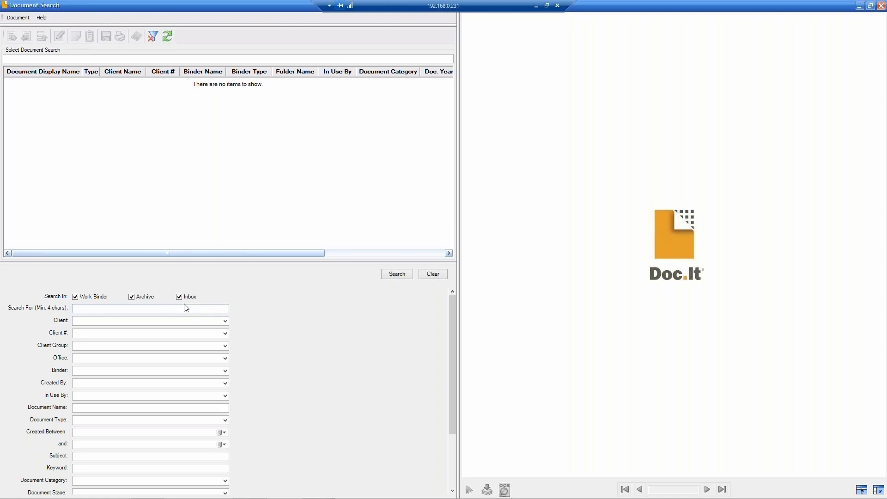
pyautogui.click(179, 297)
pyautogui.click(75, 298)
pyautogui.click(82, 308)
pyautogui.write('marketable')
pyautogui.click(87, 408)
pyautogui.write('FS')
pyautogui.press('Return')
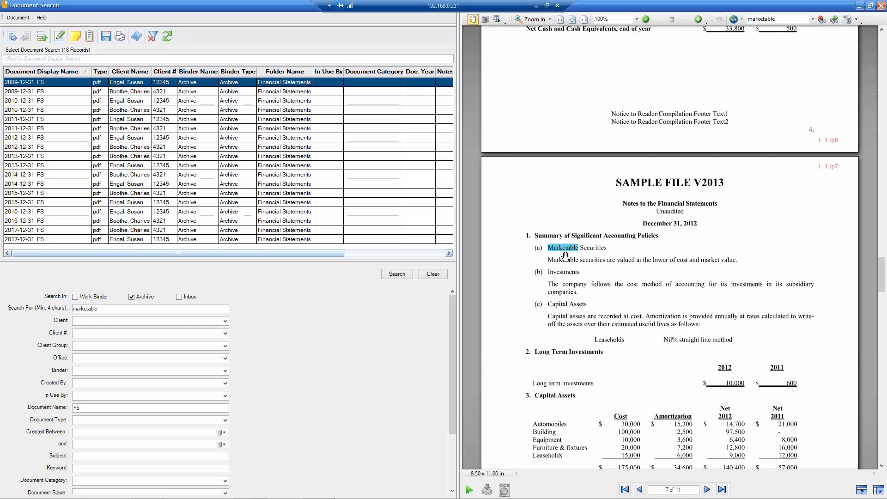
# Step: Go through the remaining occurrences of "marketable" in the first document found until the end of the search
pyautogui.moveTo(663, 497)
pyautogui.click(836, 21)
pyautogui.click(836, 22)
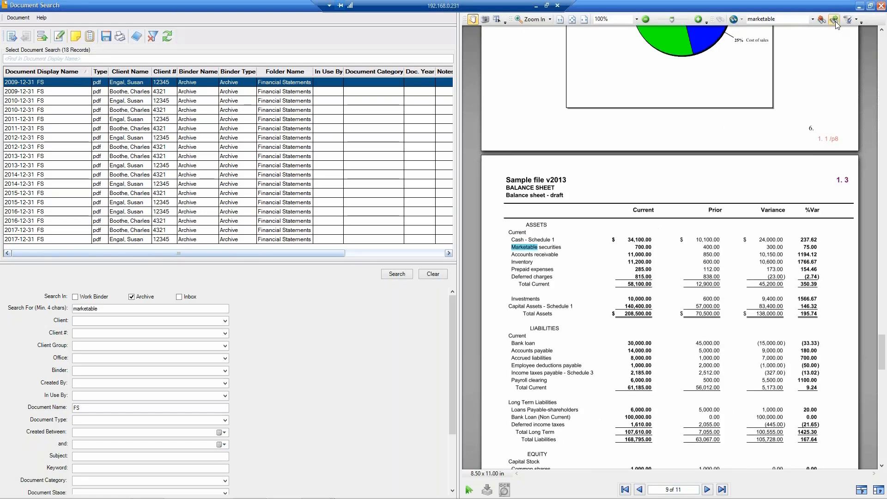
pyautogui.click(836, 22)
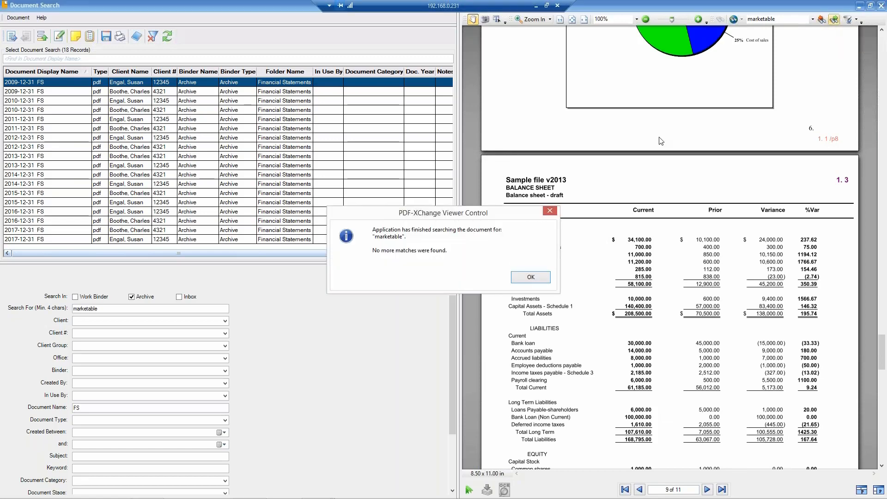
pyautogui.click(531, 276)
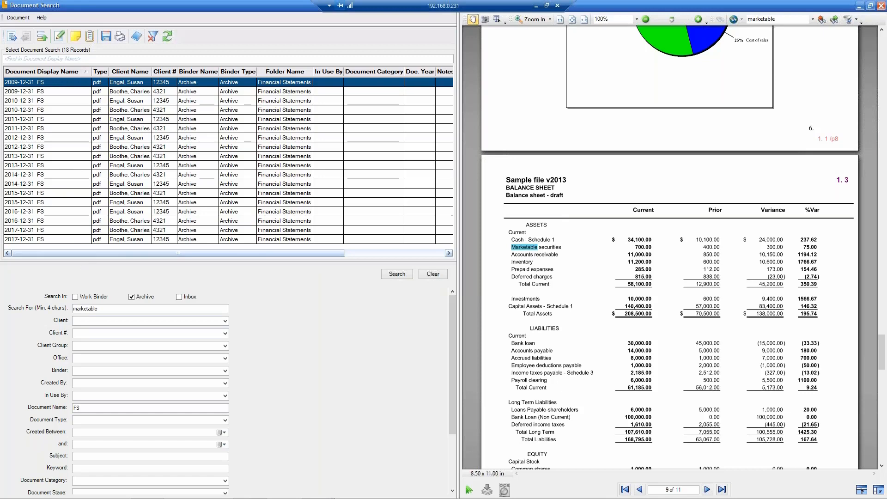
# Step: Narrow the archive document search to the selected client's group and rerun it
pyautogui.click(89, 346)
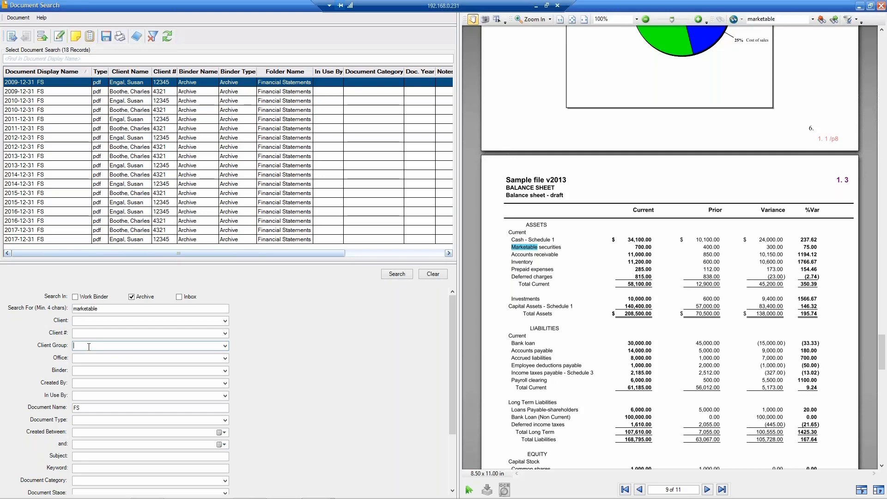
pyautogui.write('eng')
pyautogui.press('BackSpace')
pyautogui.press('BackSpace')
pyautogui.press('BackSpace')
pyautogui.press('BackSpace')
pyautogui.write('boothe')
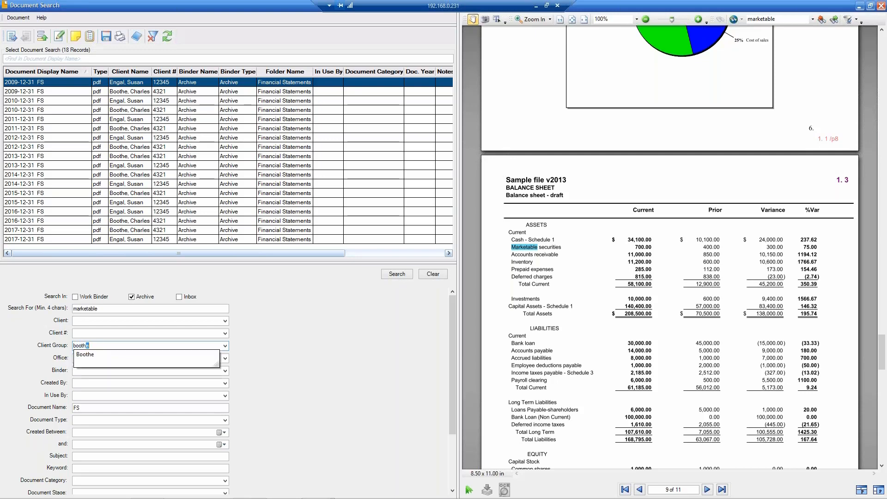
pyautogui.press('Return')
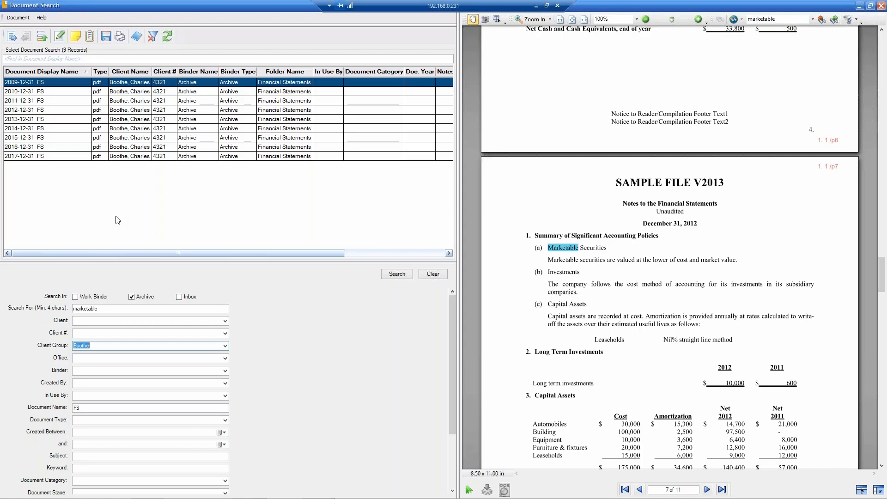
# Step: Return to the client's open Portal binder and view its 2018 Notice to Reader, From Client and Tax folders
pyautogui.moveTo(209, 493)
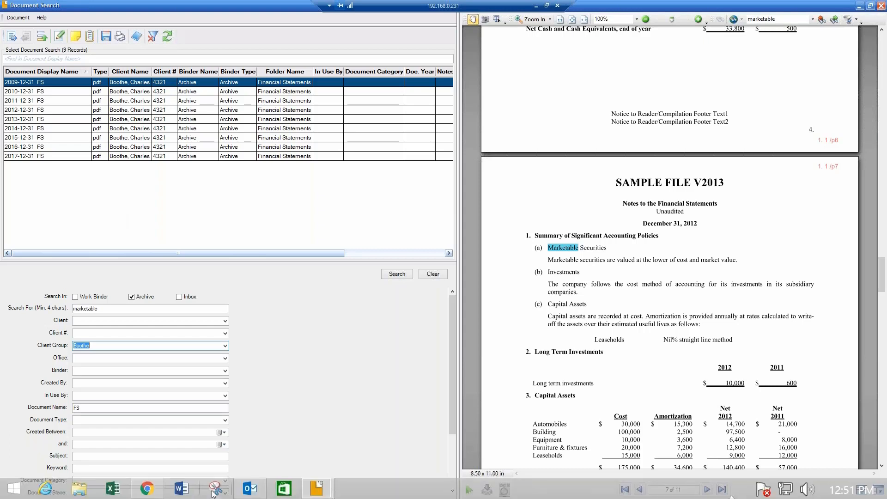
pyautogui.click(310, 489)
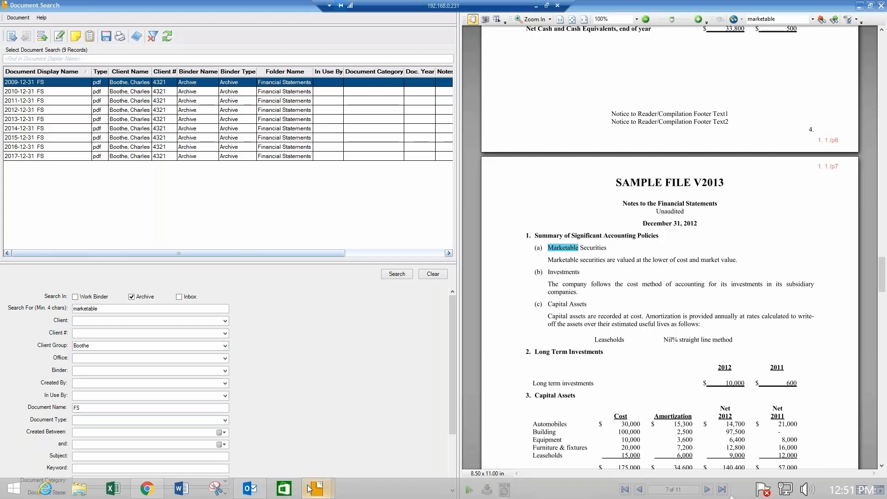
pyautogui.click(337, 400)
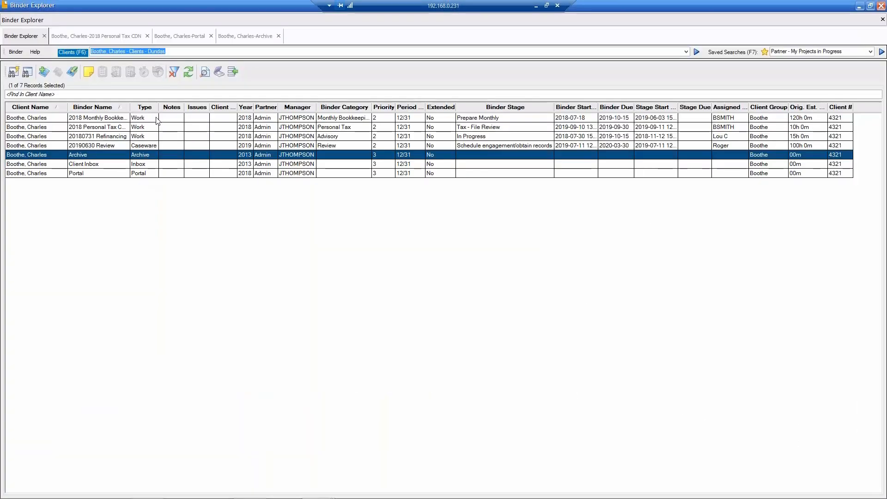
pyautogui.click(194, 37)
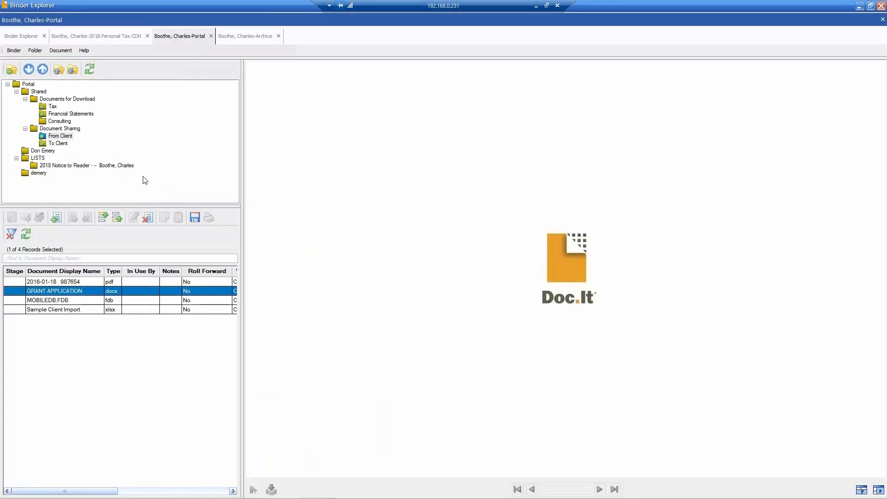
pyautogui.click(73, 167)
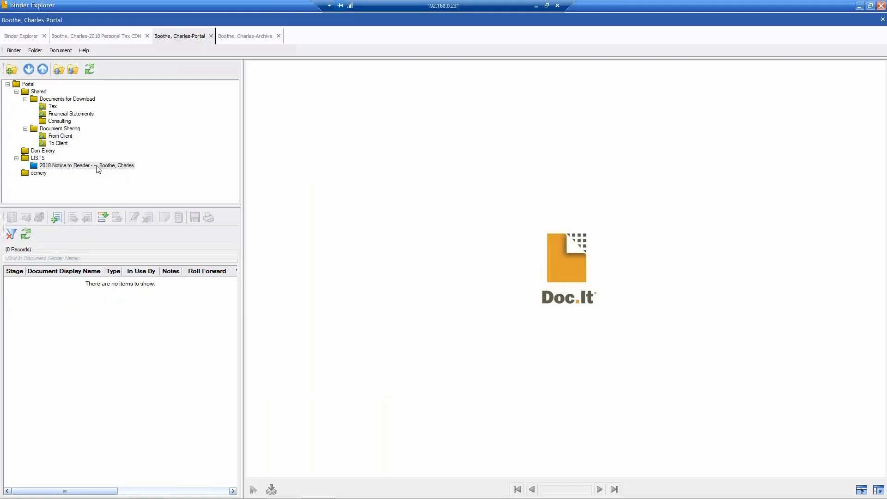
pyautogui.click(59, 139)
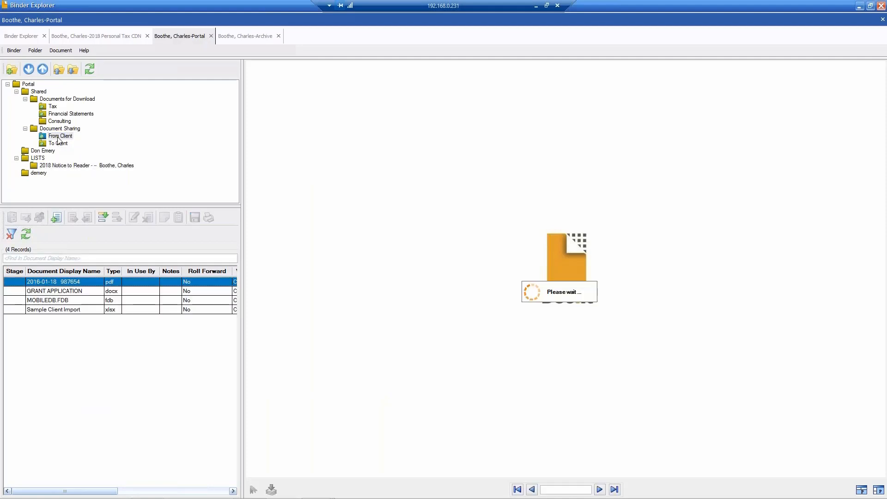
pyautogui.click(53, 107)
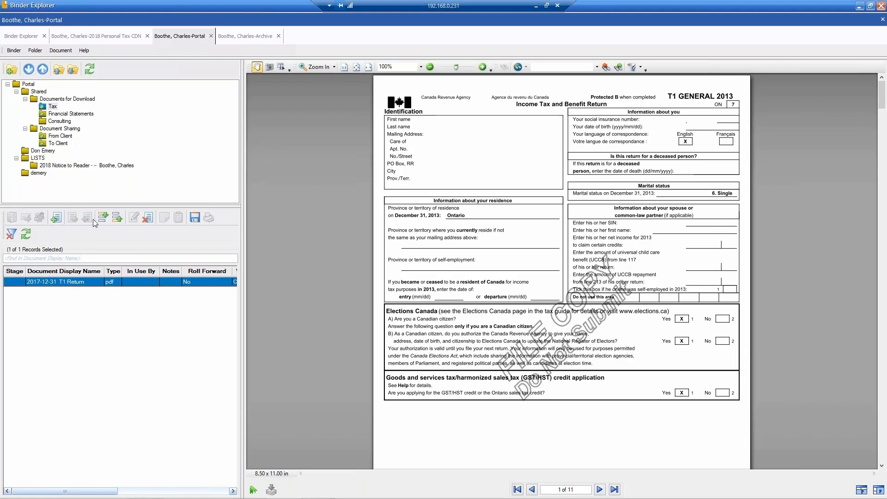
# Step: Go back to the binder list and run the saved search "Partner - My Projects in Progress"
pyautogui.click(29, 37)
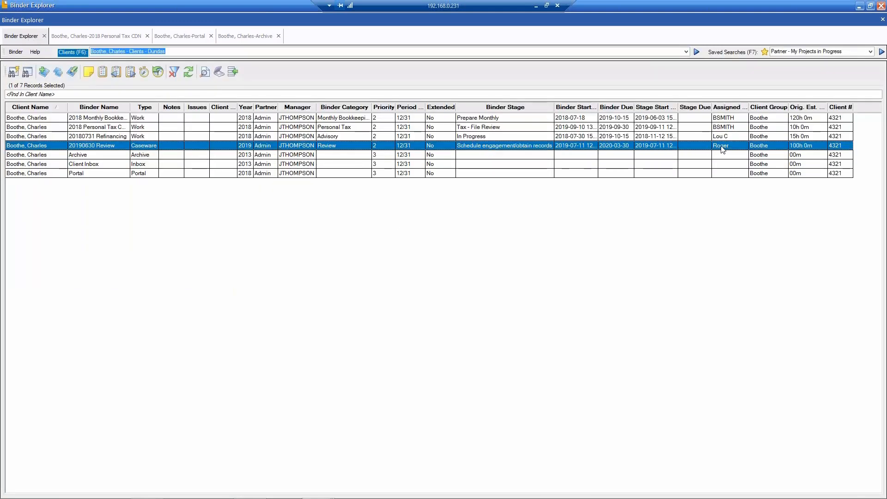
pyautogui.click(873, 52)
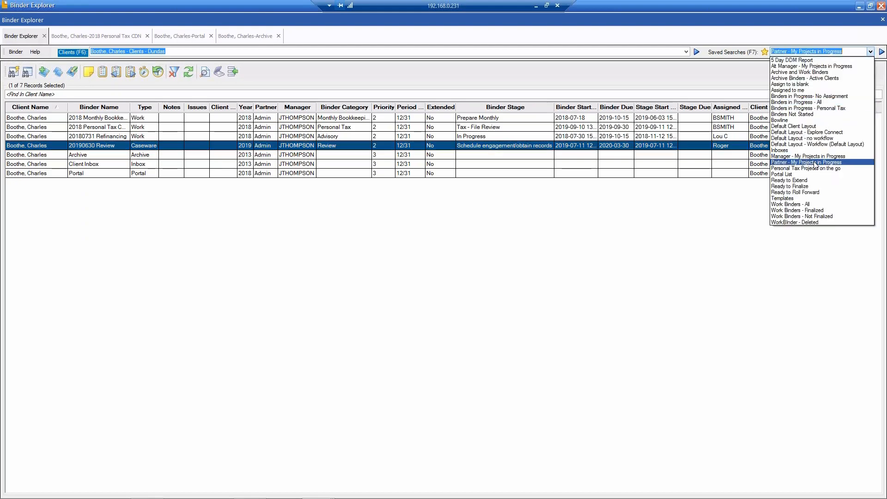
pyautogui.click(816, 162)
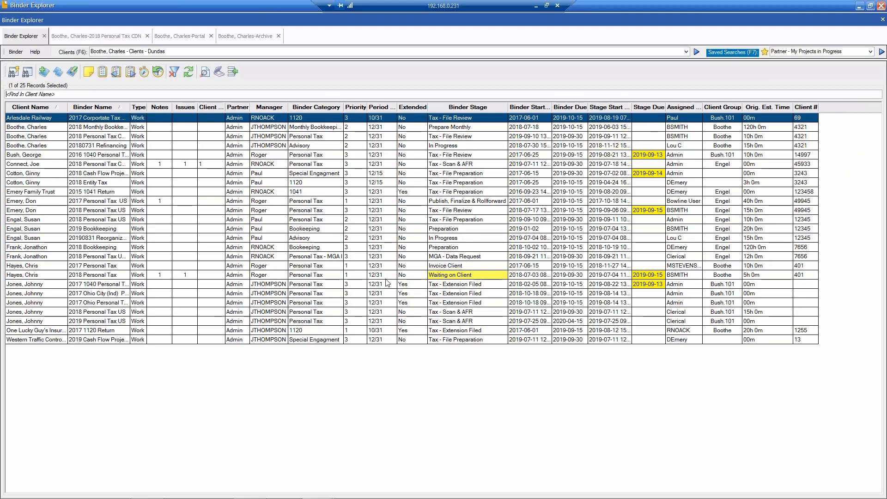
# Step: Examine the listed projects in progress, starting with the Waiting on Client binder and going through the different clients
pyautogui.click(440, 276)
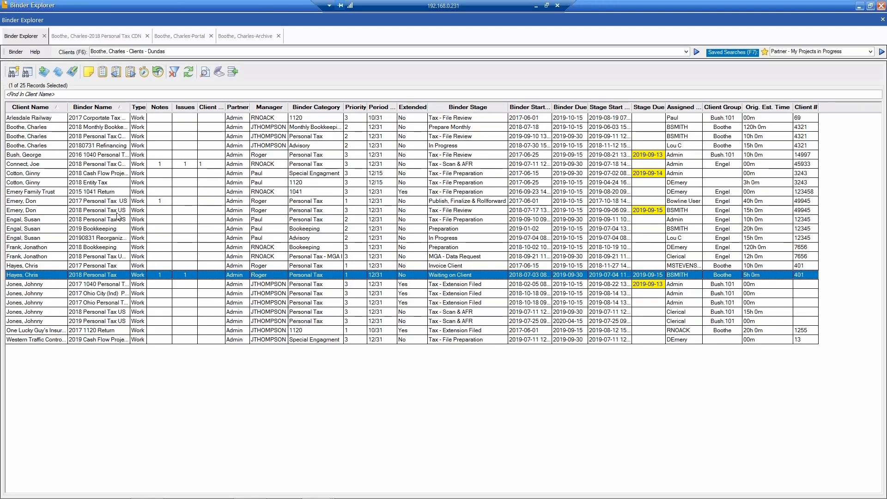
pyautogui.click(16, 120)
pyautogui.click(23, 128)
pyautogui.click(24, 165)
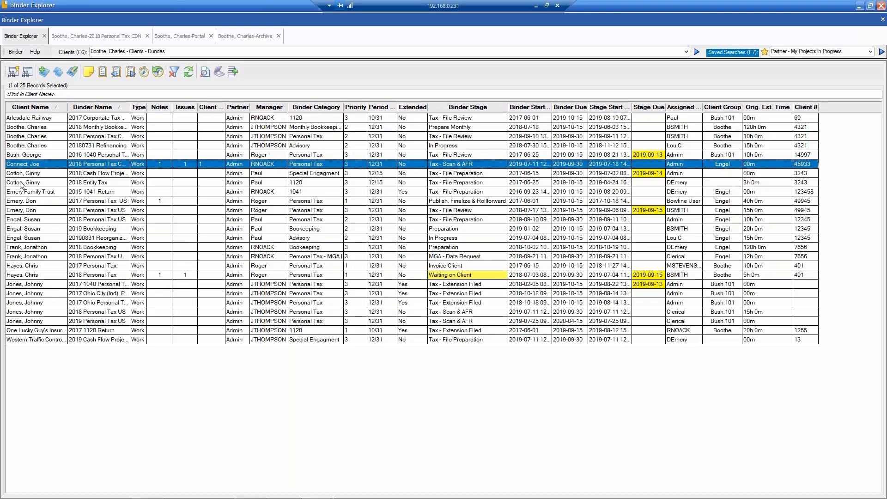
pyautogui.click(21, 184)
pyautogui.click(25, 193)
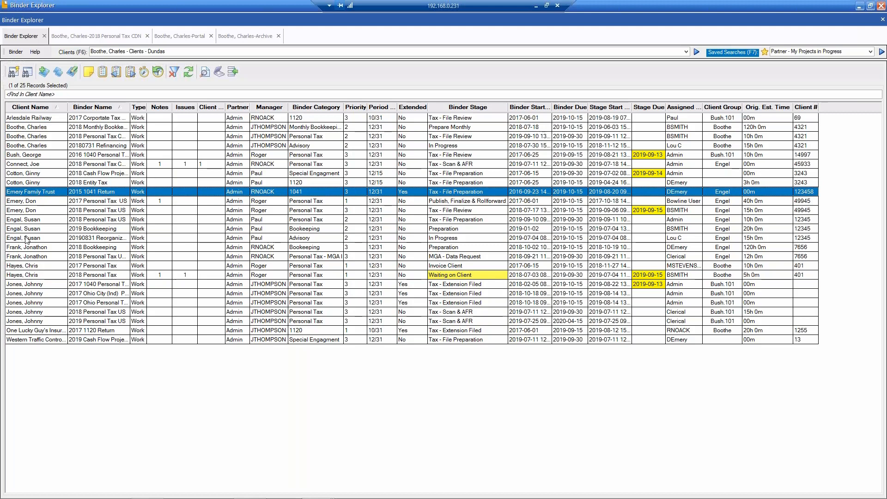
pyautogui.click(26, 341)
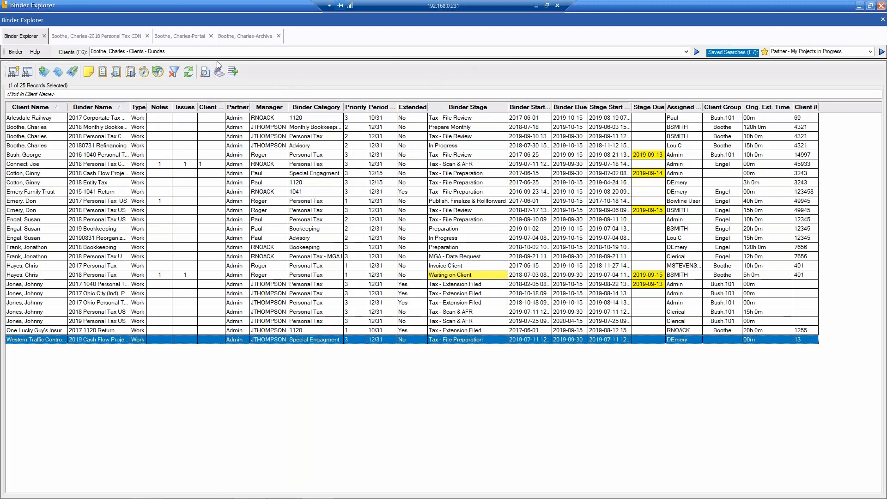
# Step: List all binders of the client's group in the Dundas office instead of the saved search
pyautogui.click(179, 52)
pyautogui.write('Boothe - GROUP - Dundas')
pyautogui.press('Return')
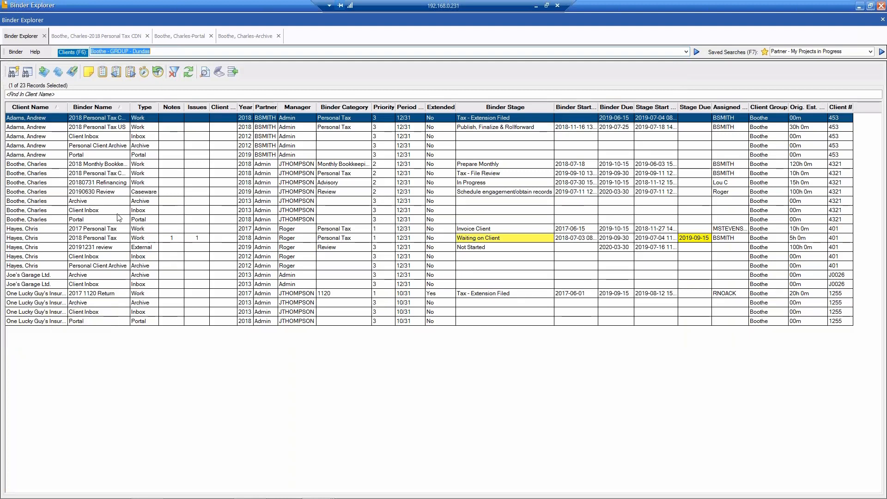
# Step: Examine the binders of the group's individual and company clients, including the 2018 Personal Tax binder at Waiting on Client
pyautogui.click(44, 184)
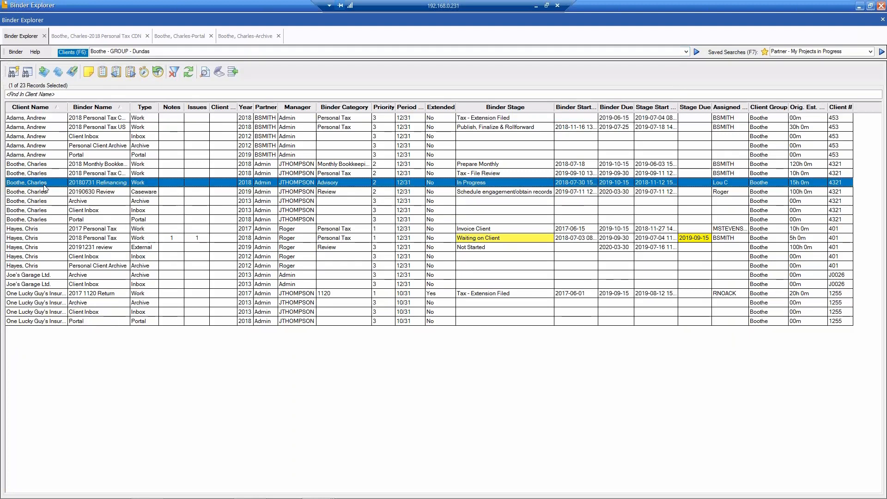
pyautogui.click(31, 119)
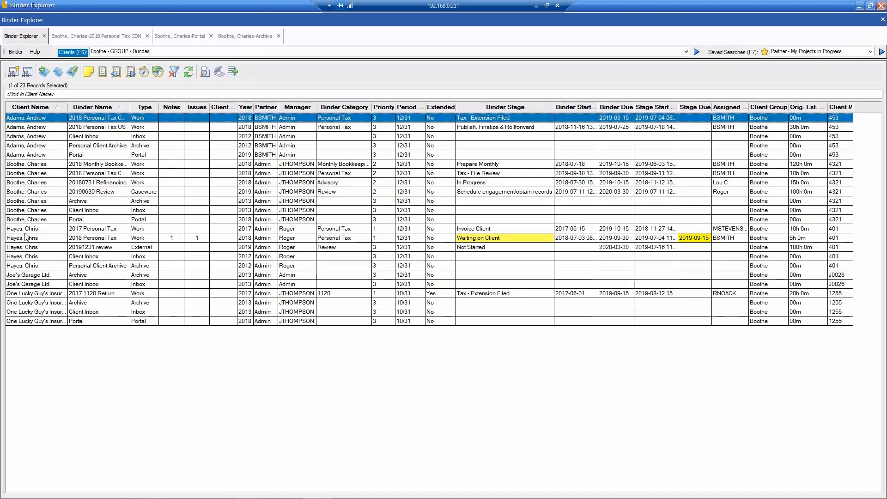
pyautogui.click(25, 232)
pyautogui.click(22, 276)
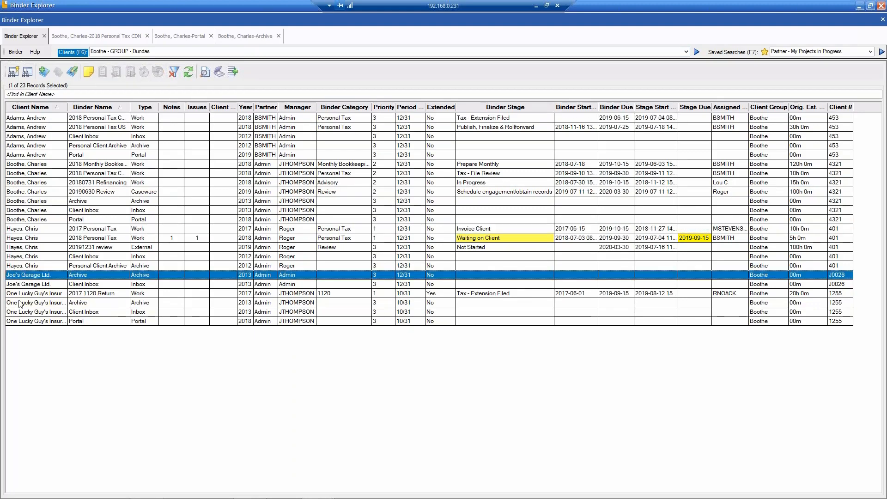
pyautogui.click(24, 302)
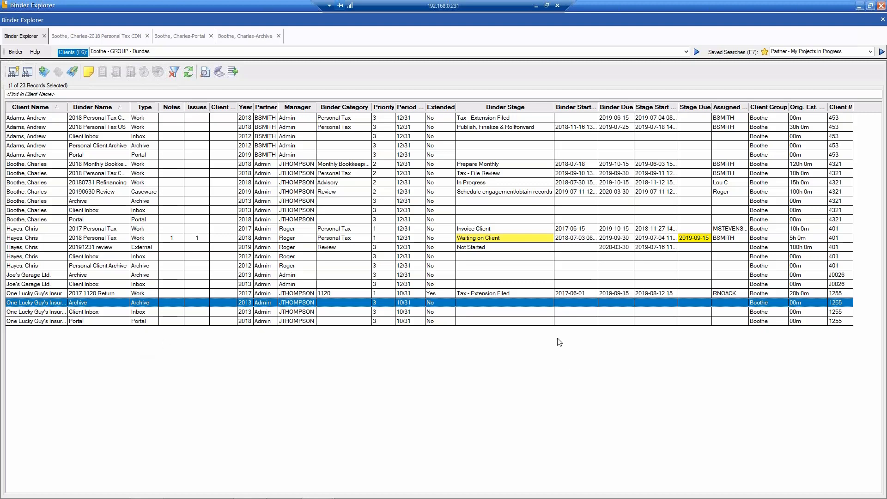
pyautogui.click(481, 239)
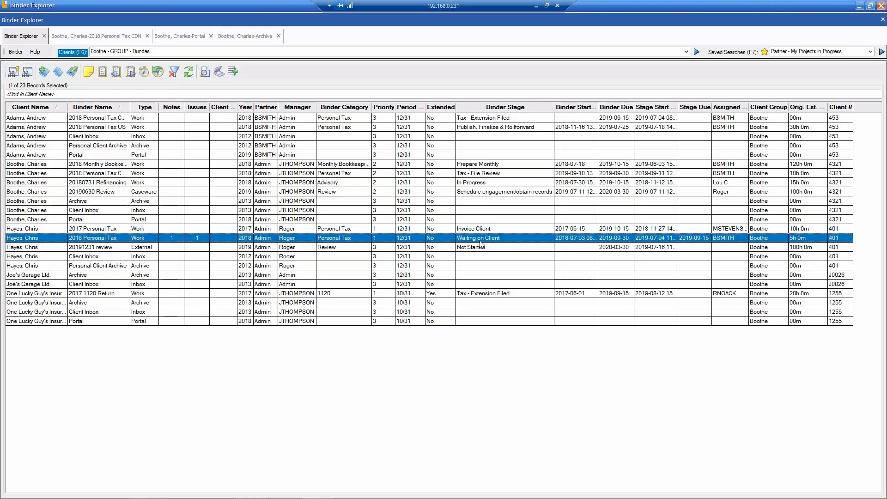